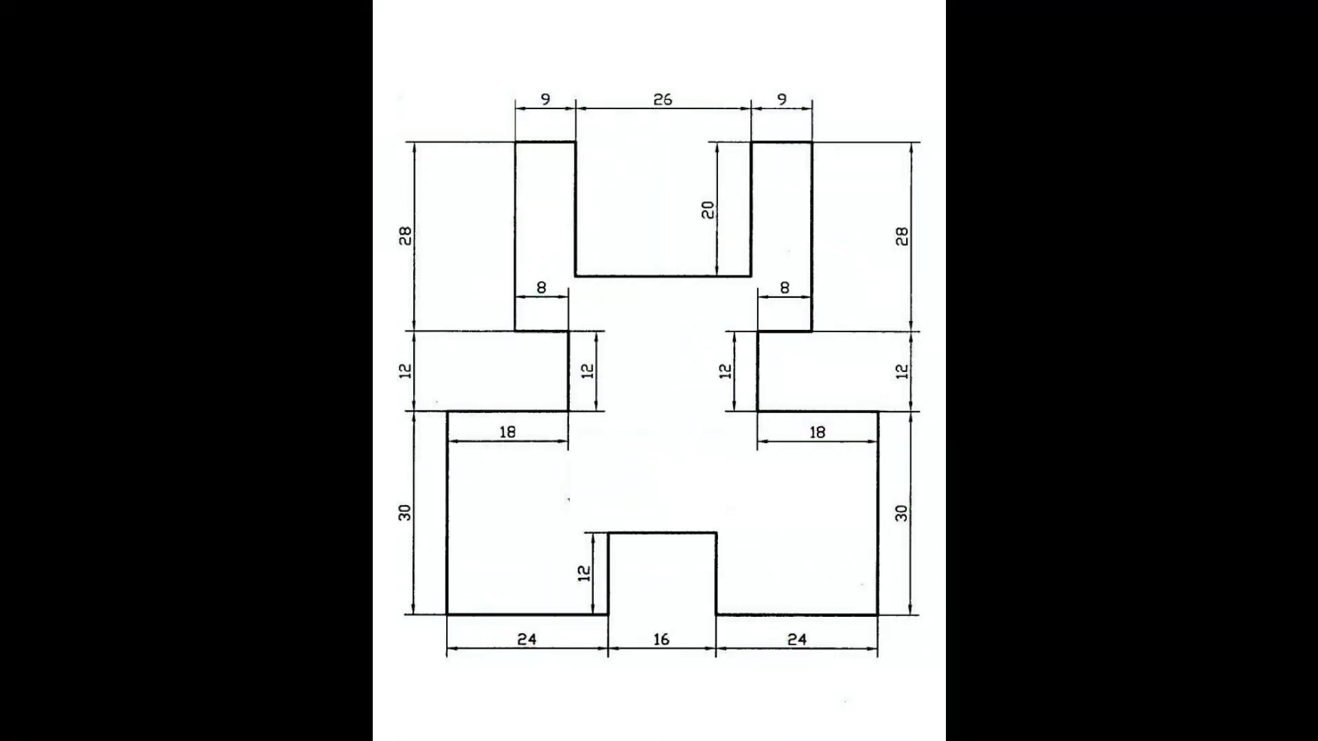
Set the drawing units to 0.00 length precision with Unitless insertion scale
type("un")
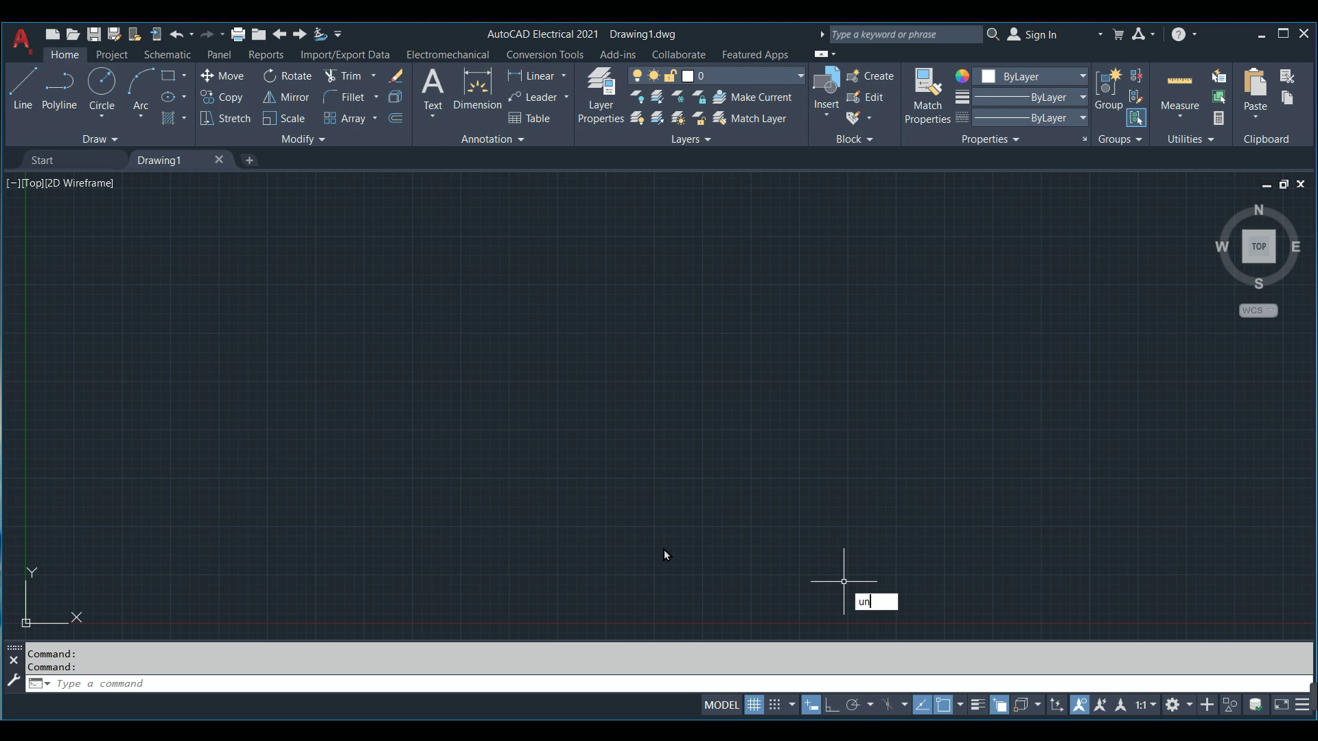
key("Return")
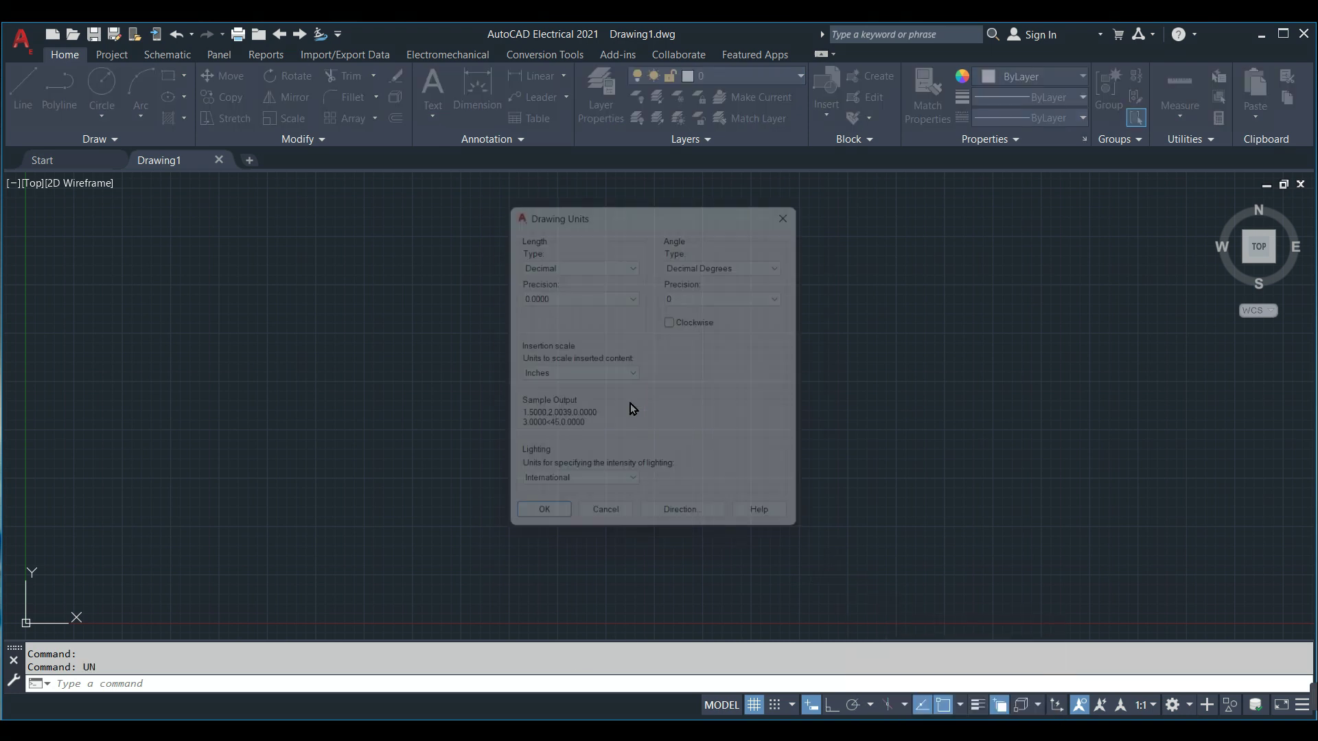
left_click(604, 261)
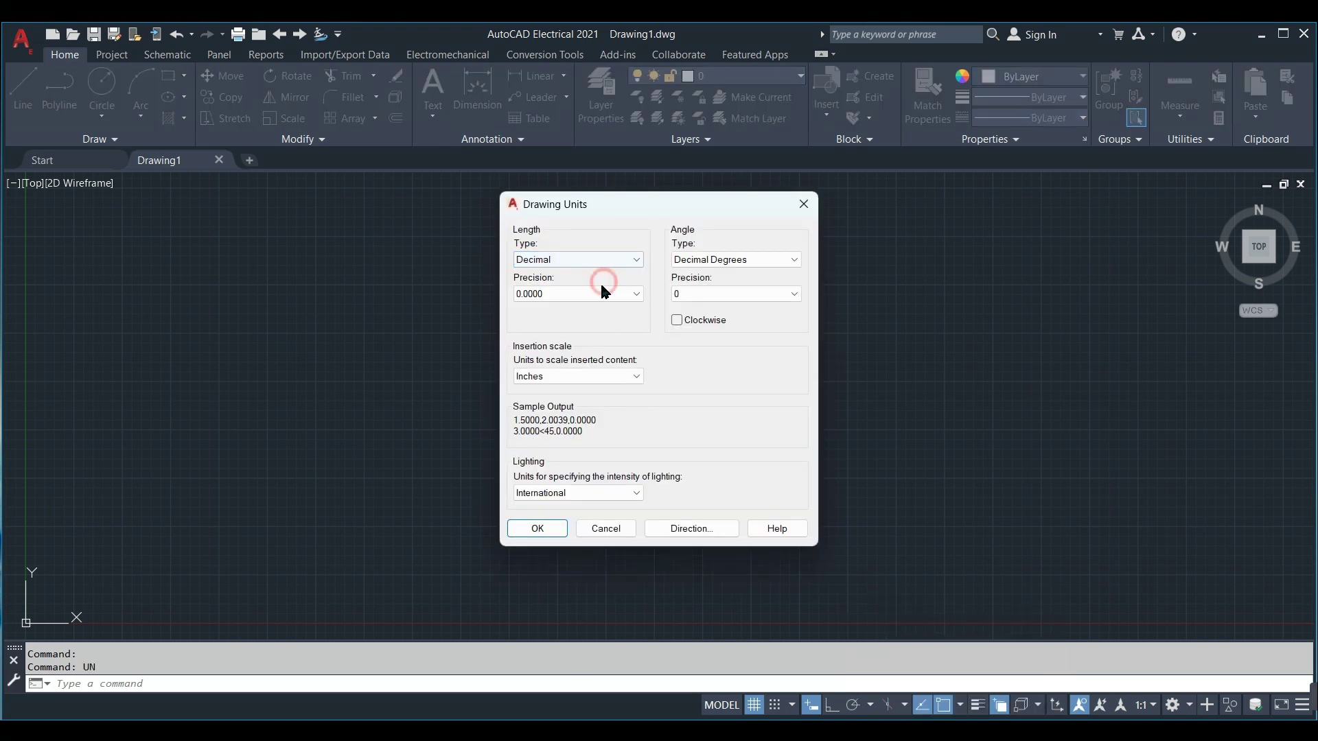
left_click(595, 295)
left_click(592, 331)
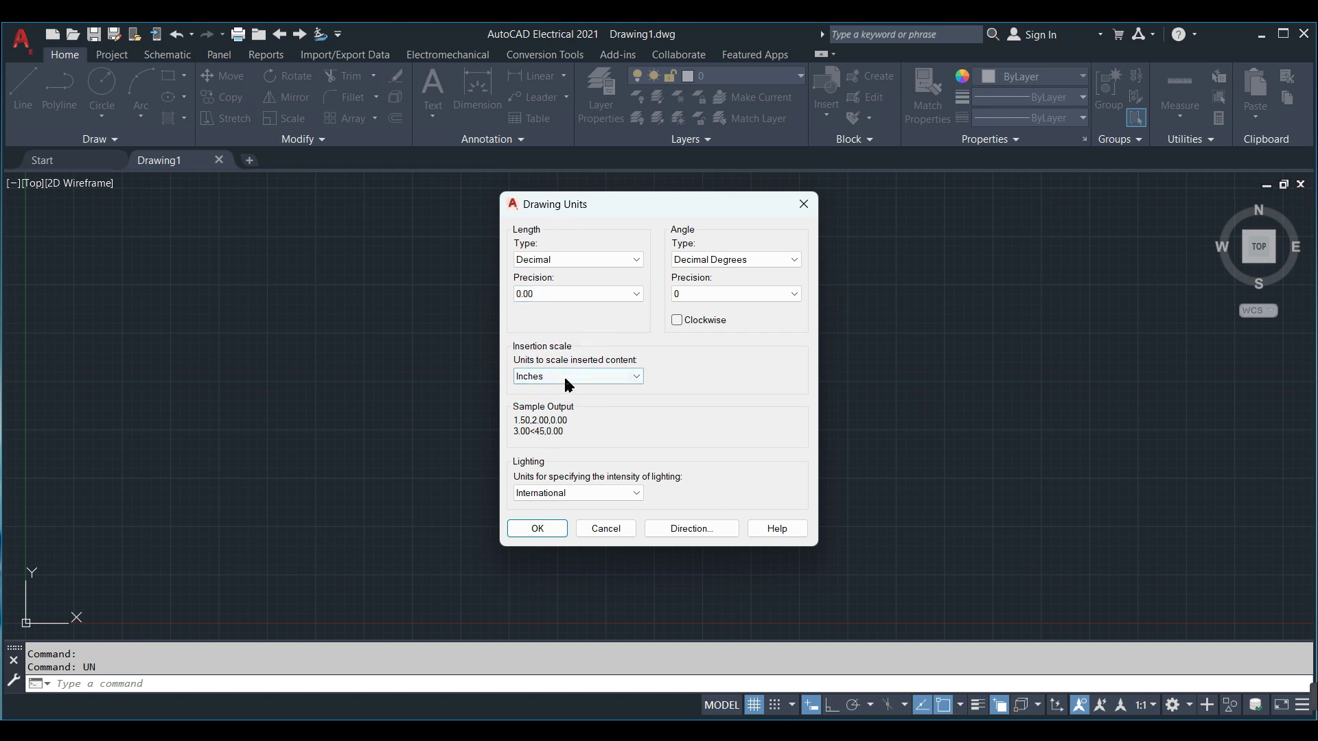
left_click(568, 376)
key("Return")
left_click(545, 529)
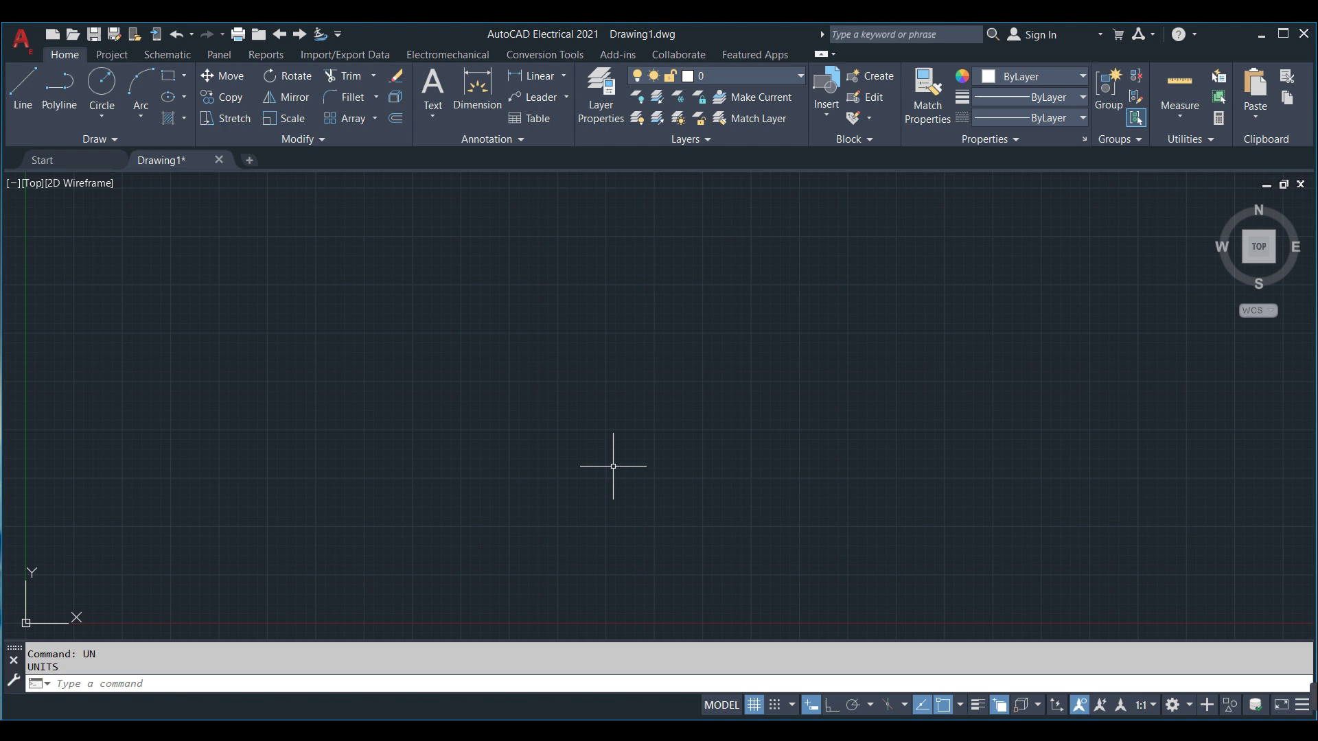
Draw a 100-unit horizontal line with Ortho on and centre it in view
type("l")
key("Return")
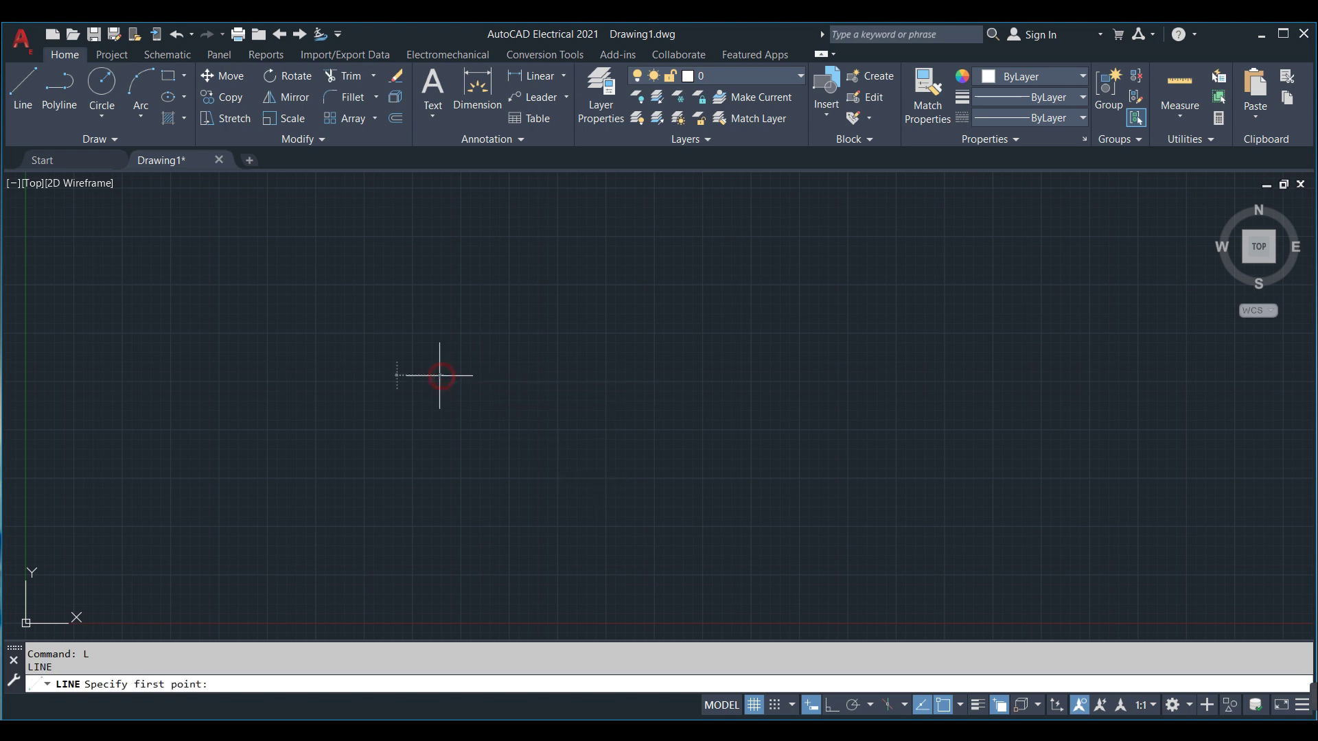
left_click(440, 375)
left_click(833, 708)
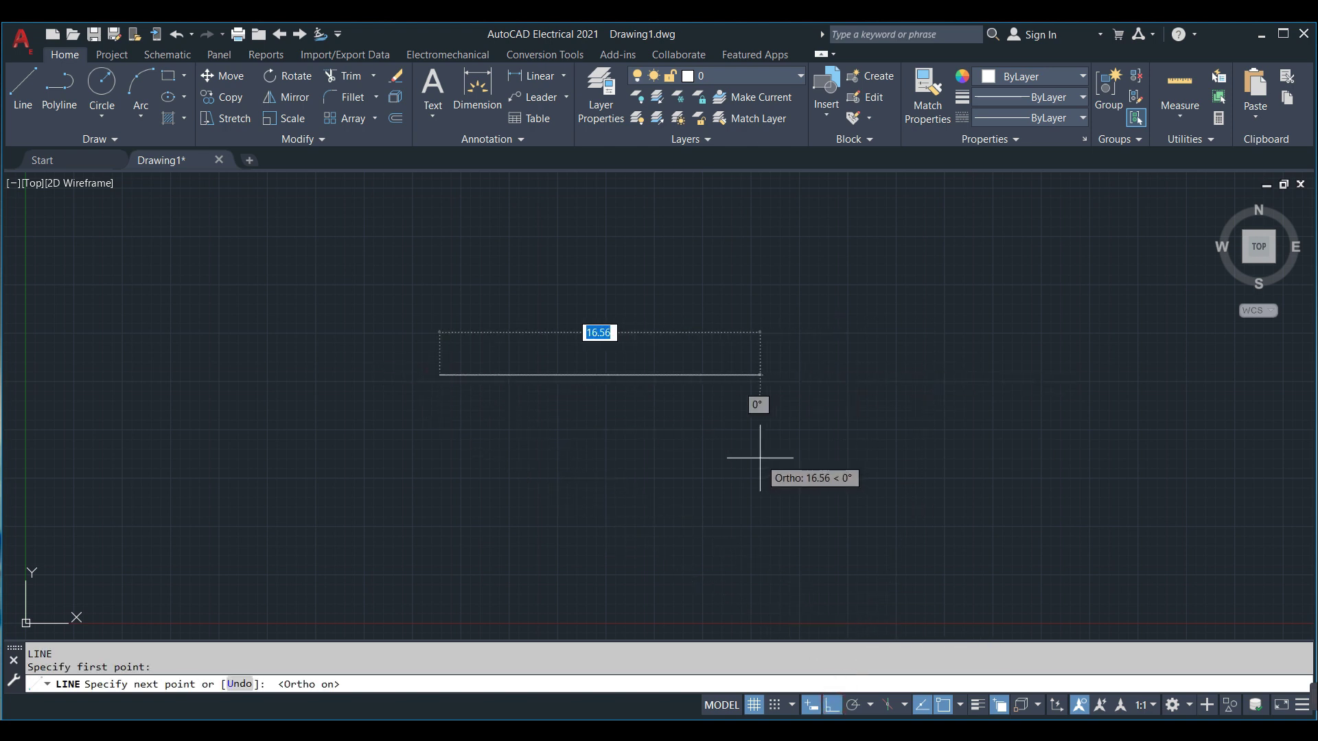
key("Return")
scroll(755, 460, "up", 2)
middle_click_drag(789, 473, 100, 537)
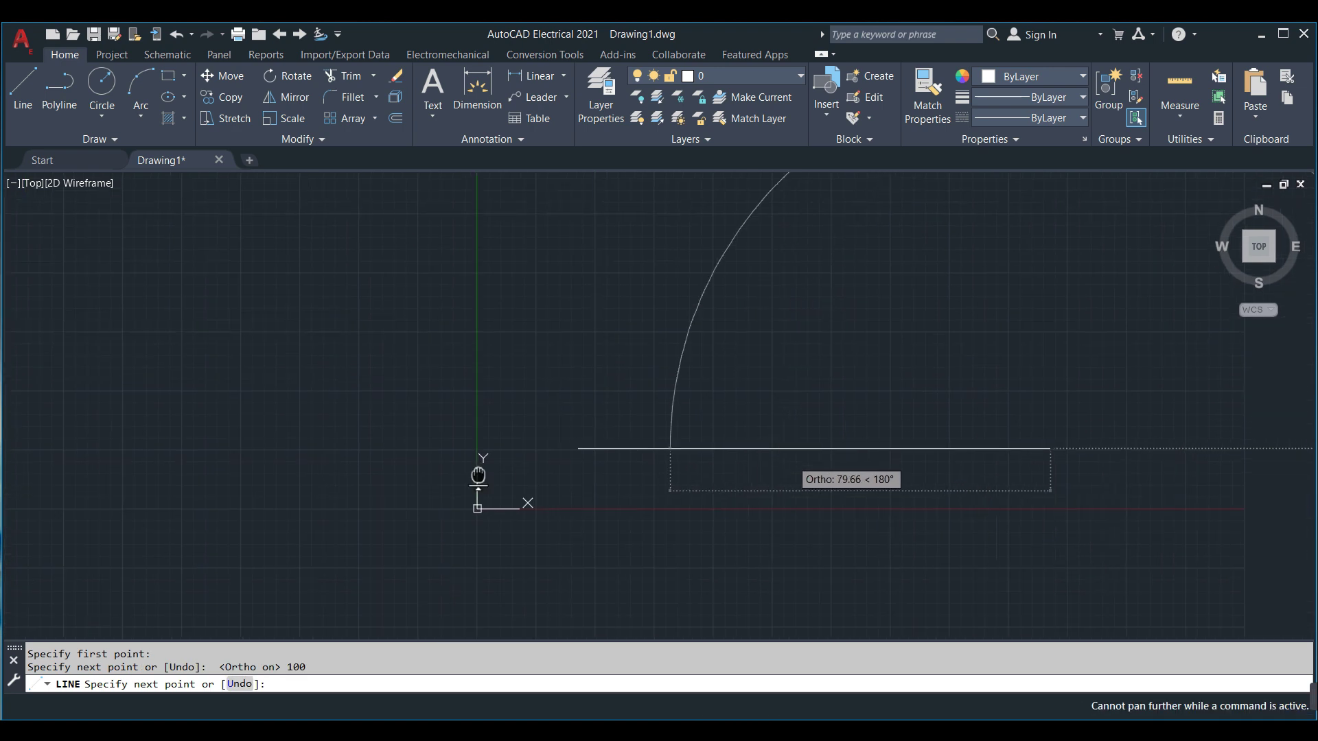
key("Escape")
mouse_move(638, 490)
middle_mouse_down()
mouse_move(499, 547)
mouse_move(391, 572)
middle_mouse_up()
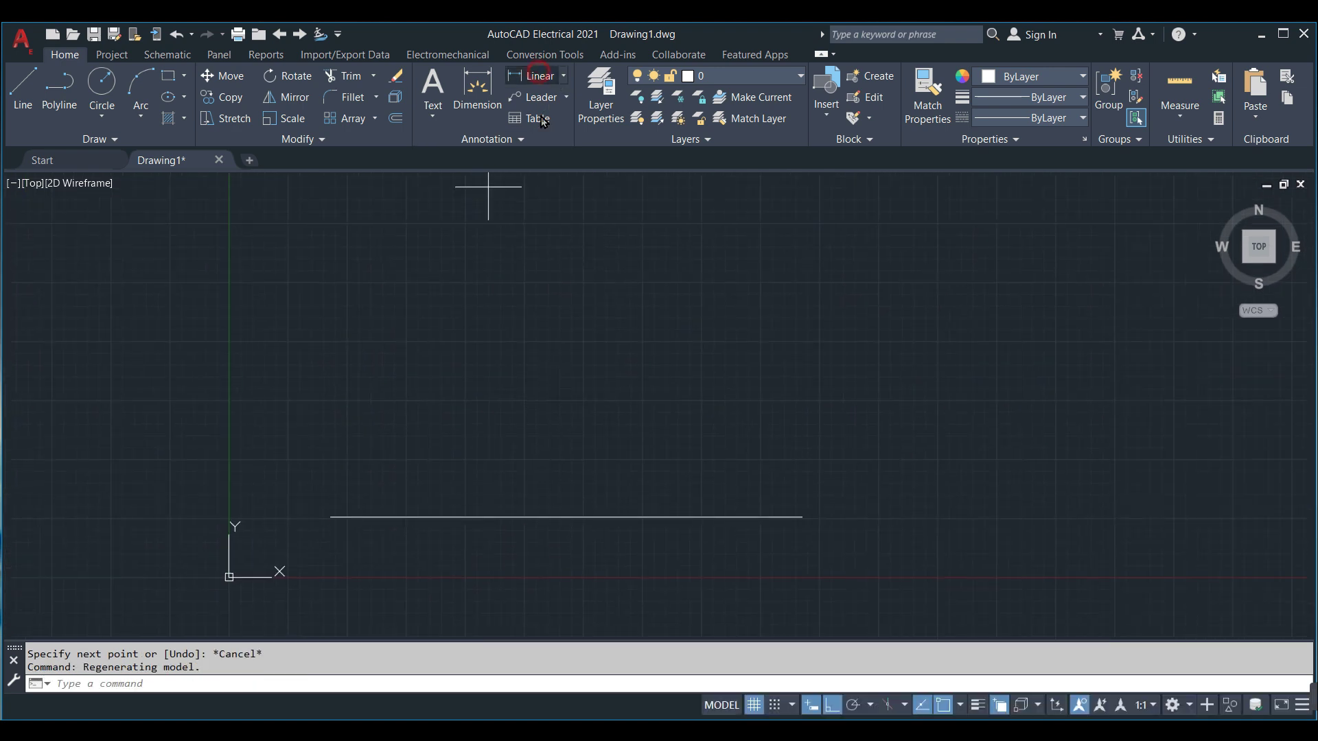
Add a linear dimension reading 100.0000 across the line's two ends
left_click(330, 516)
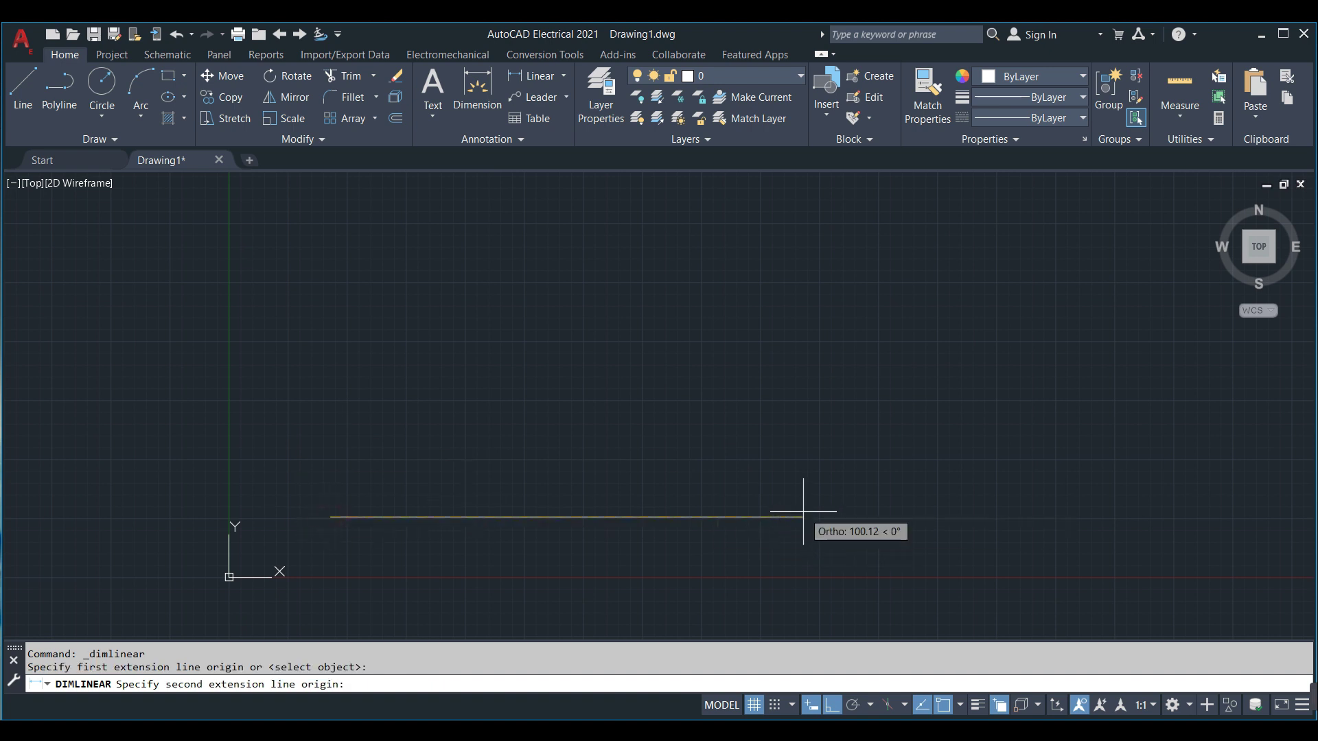
left_click(802, 515)
left_click(782, 499)
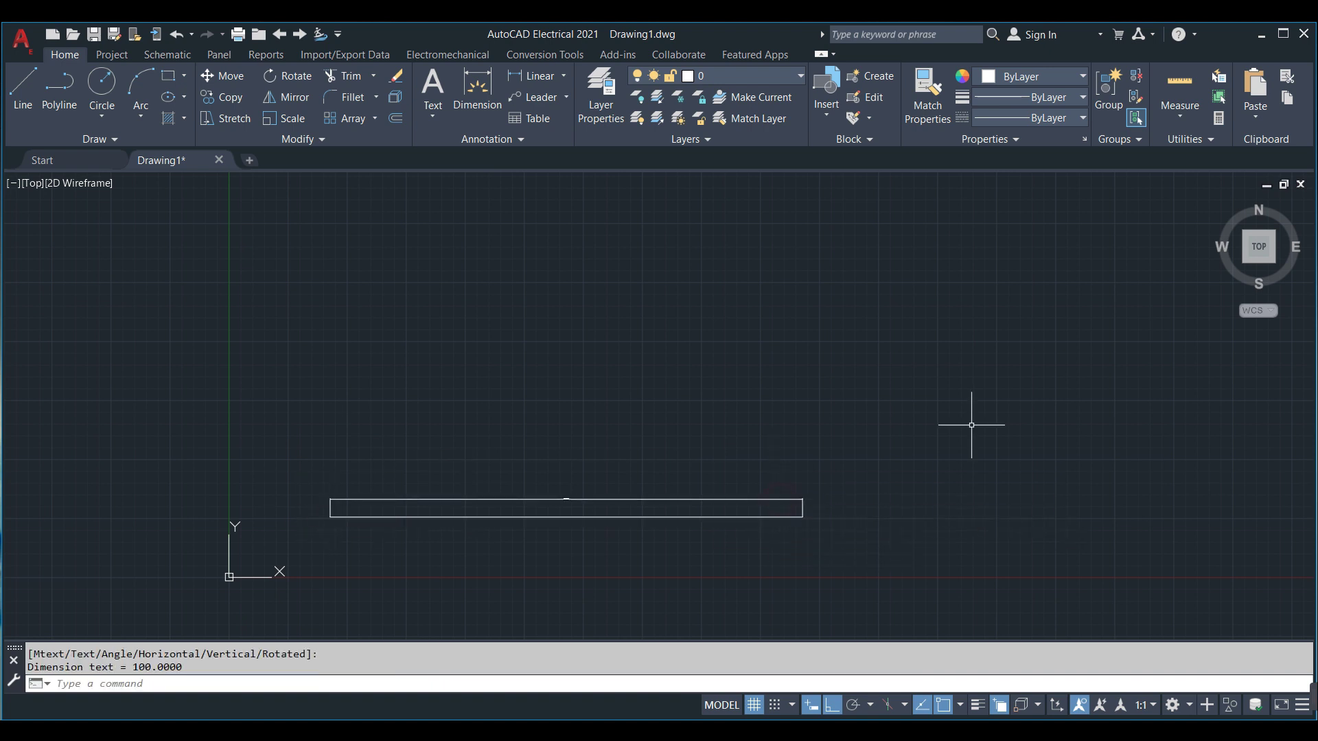
type("d")
key("Return")
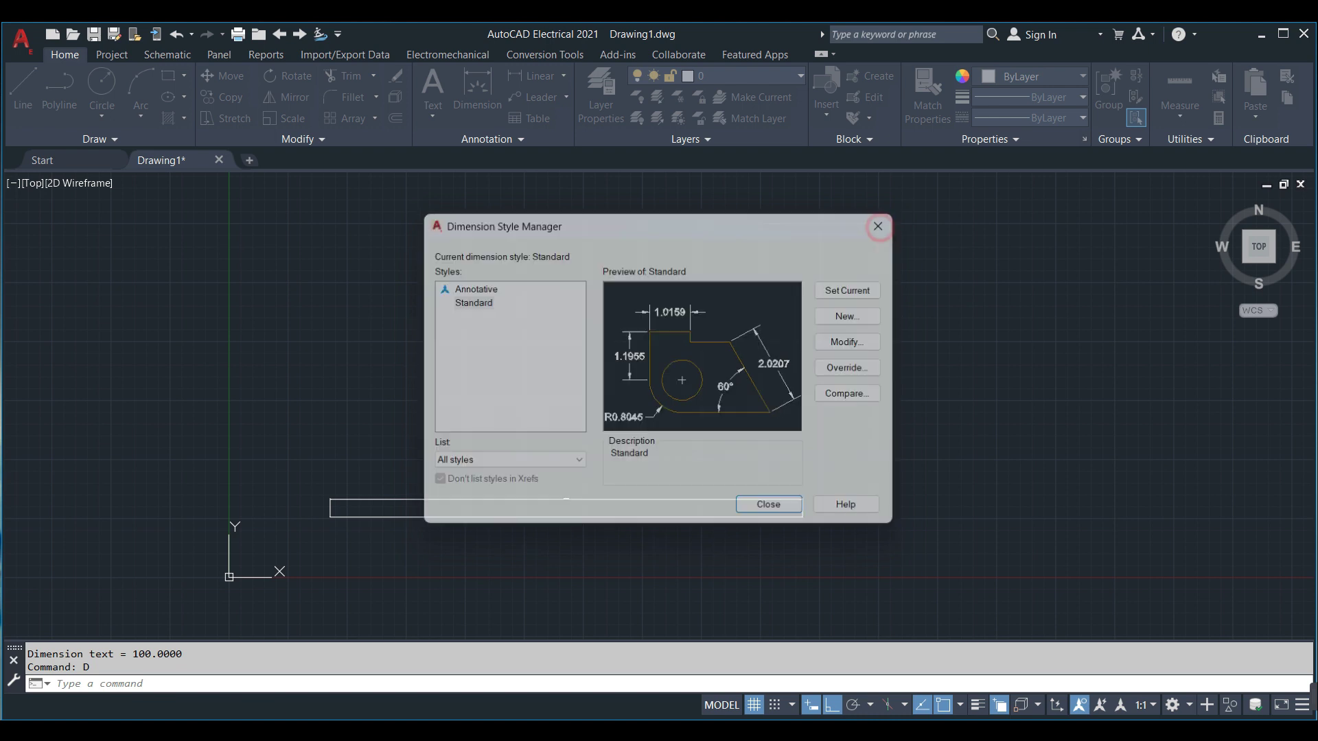
Give the Standard dimension style a 1.2 arrow size and 1.5 text height
key("Escape")
type("d")
key("Return")
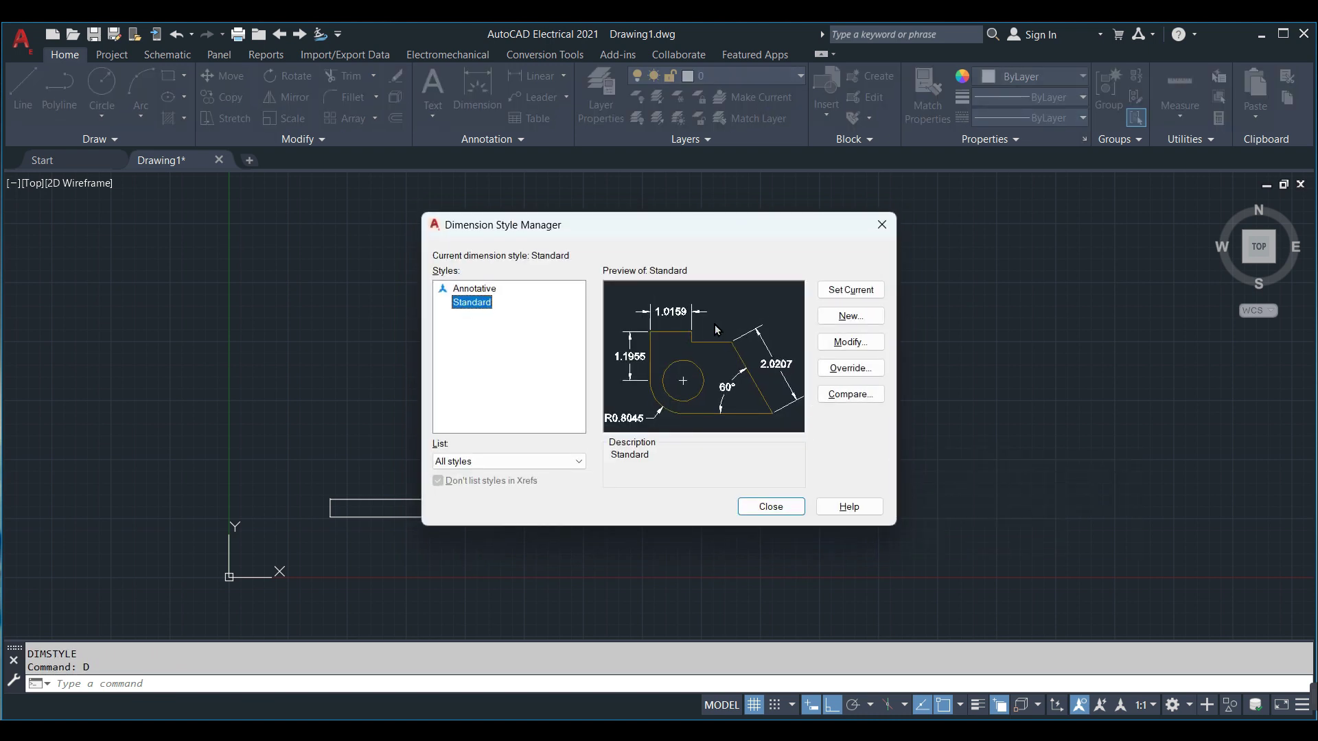
key("Return")
left_click(486, 192)
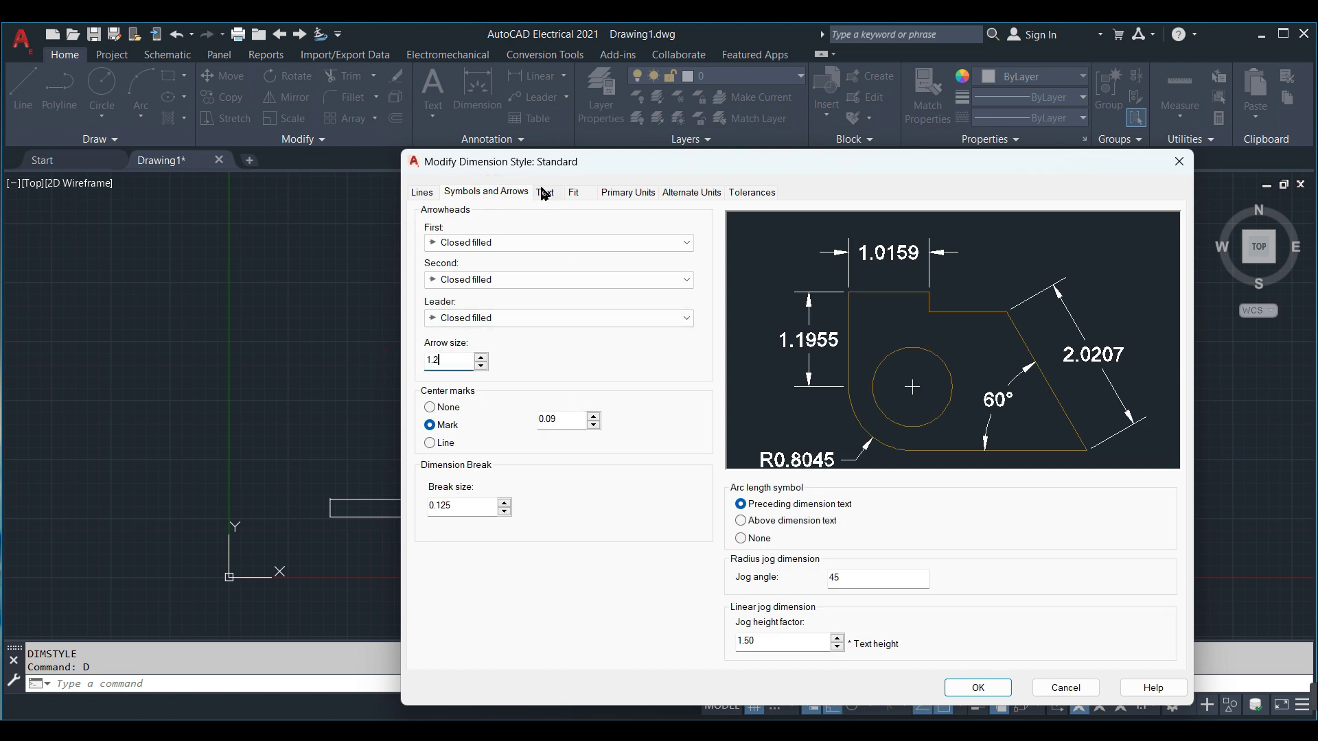
left_click(544, 192)
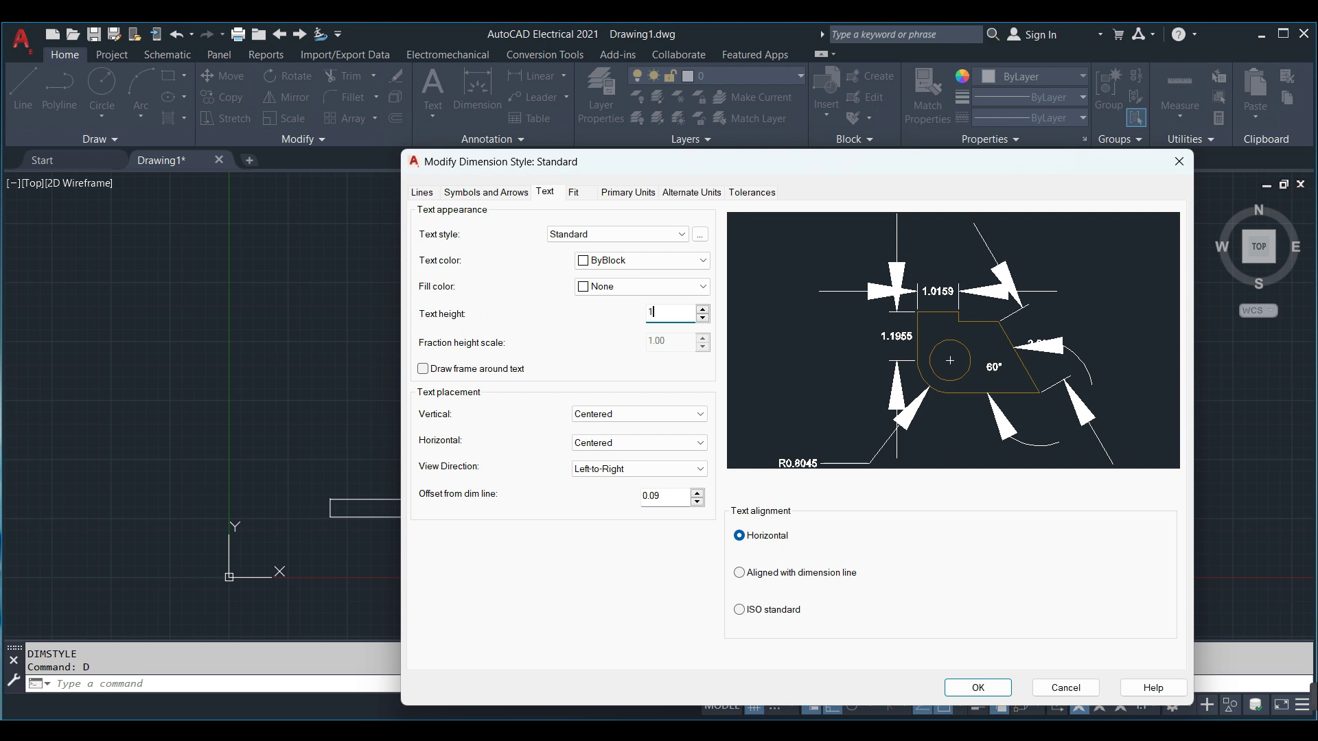
left_click(971, 688)
left_click(783, 512)
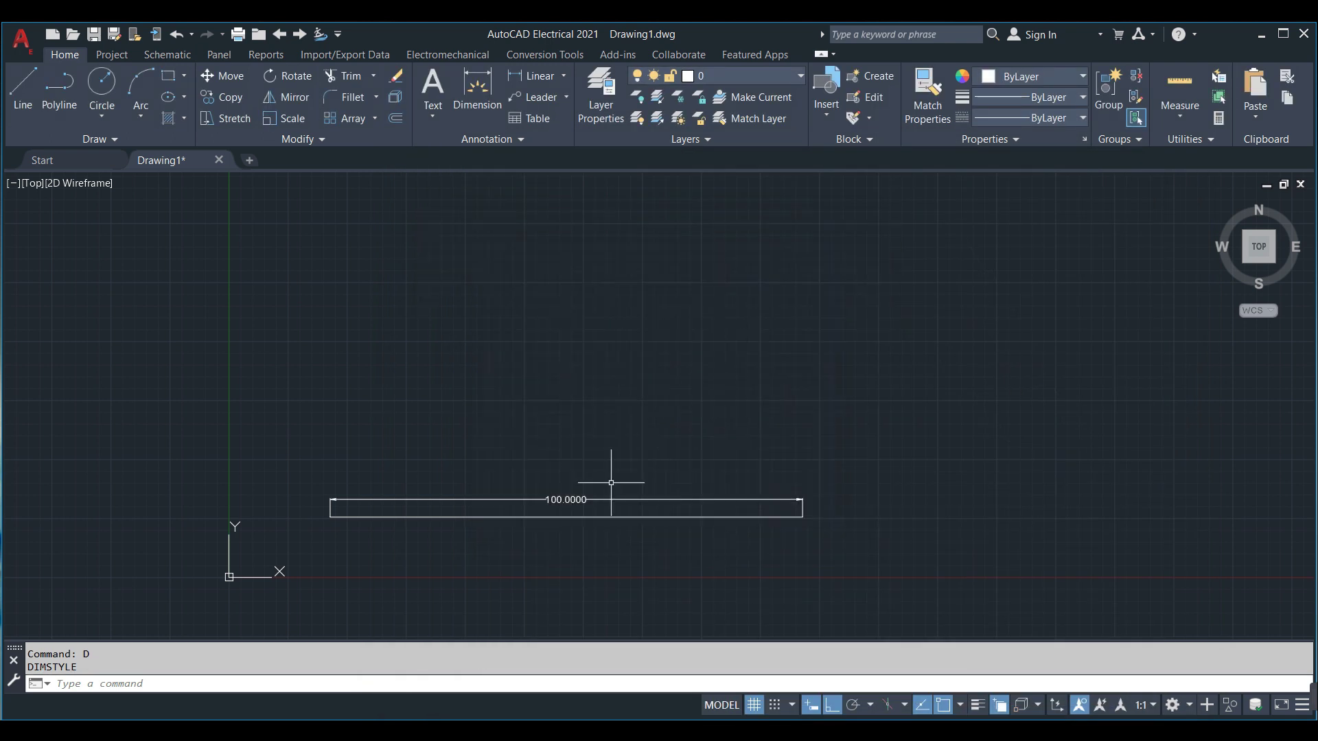
Make Standard's dimension lines yellow and extension lines green
type("d")
key("Return")
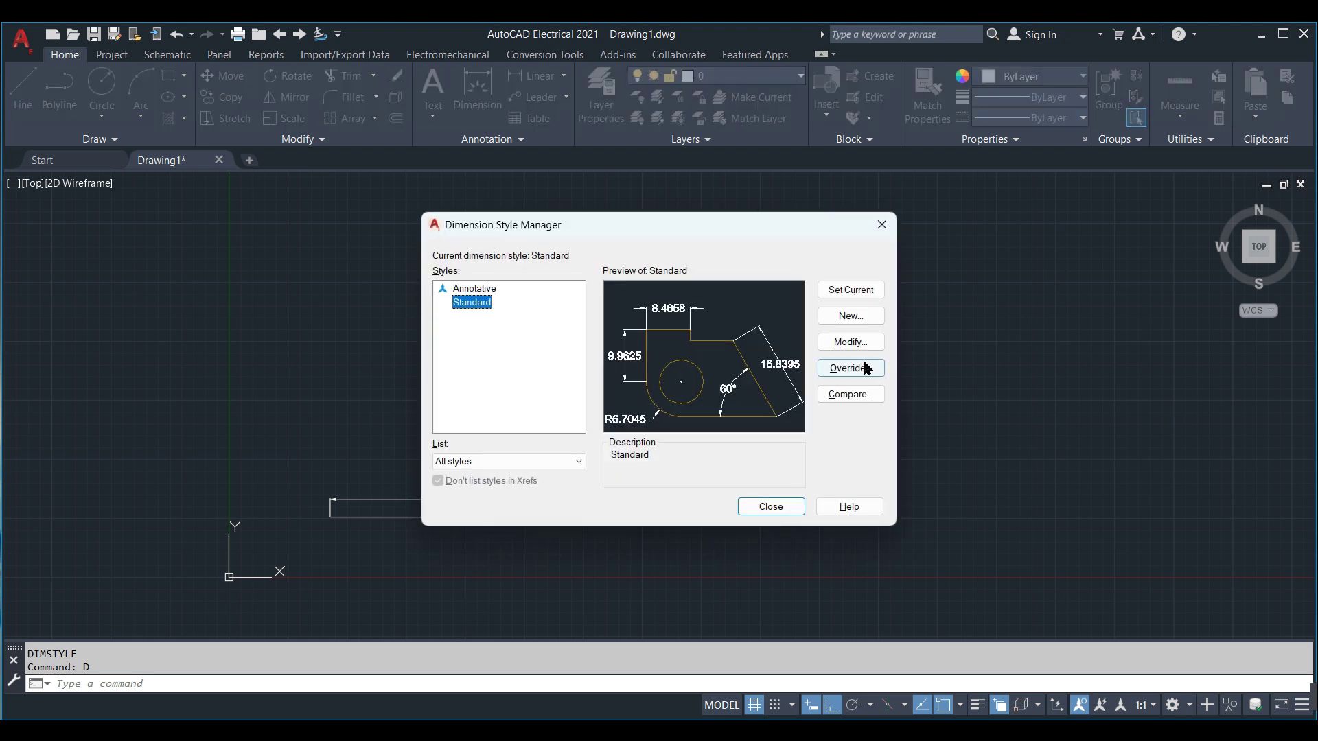
key("Return")
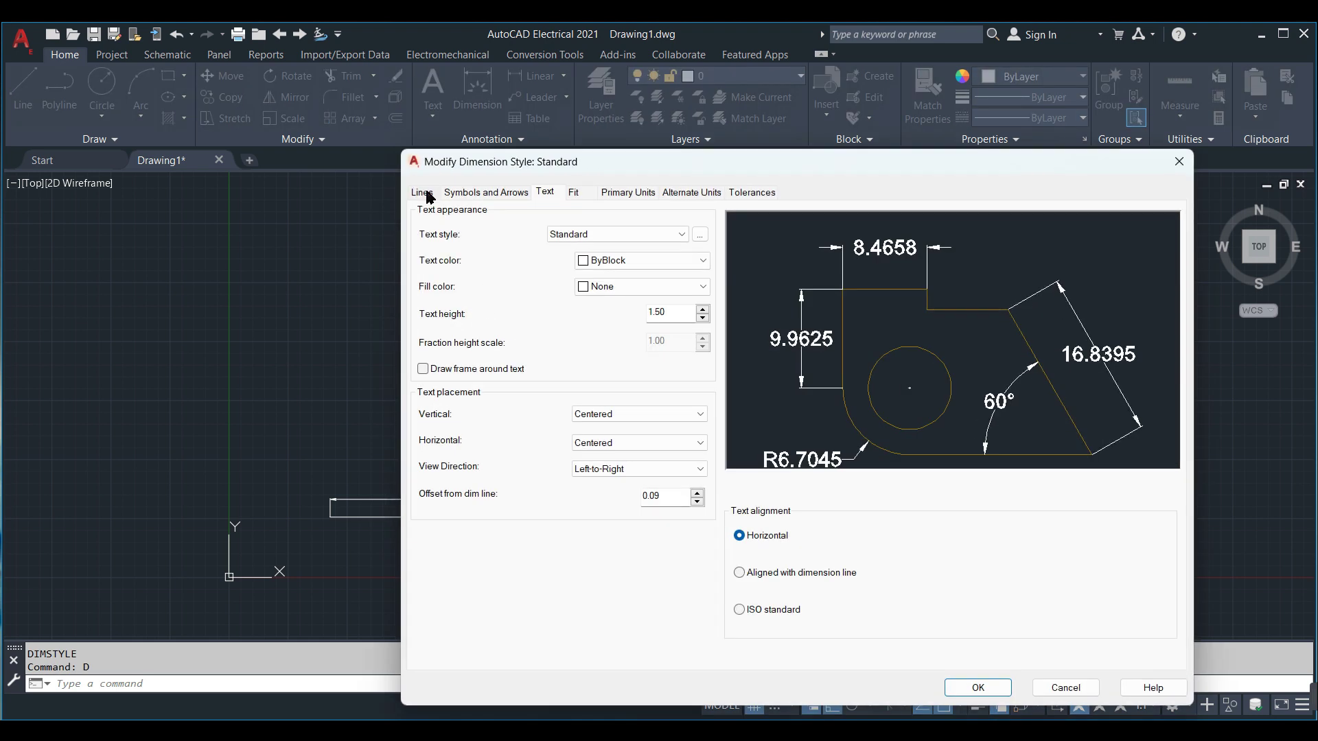
left_click(422, 192)
left_click(569, 227)
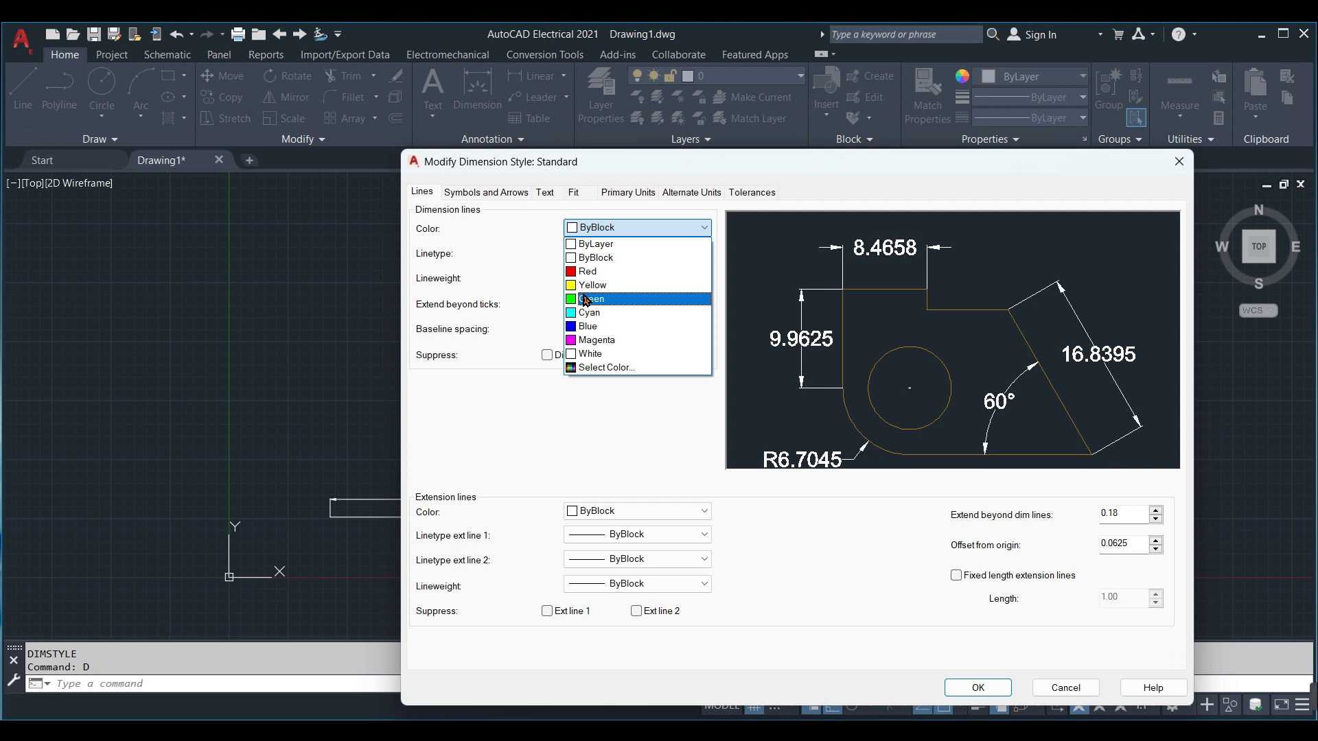
left_click(585, 278)
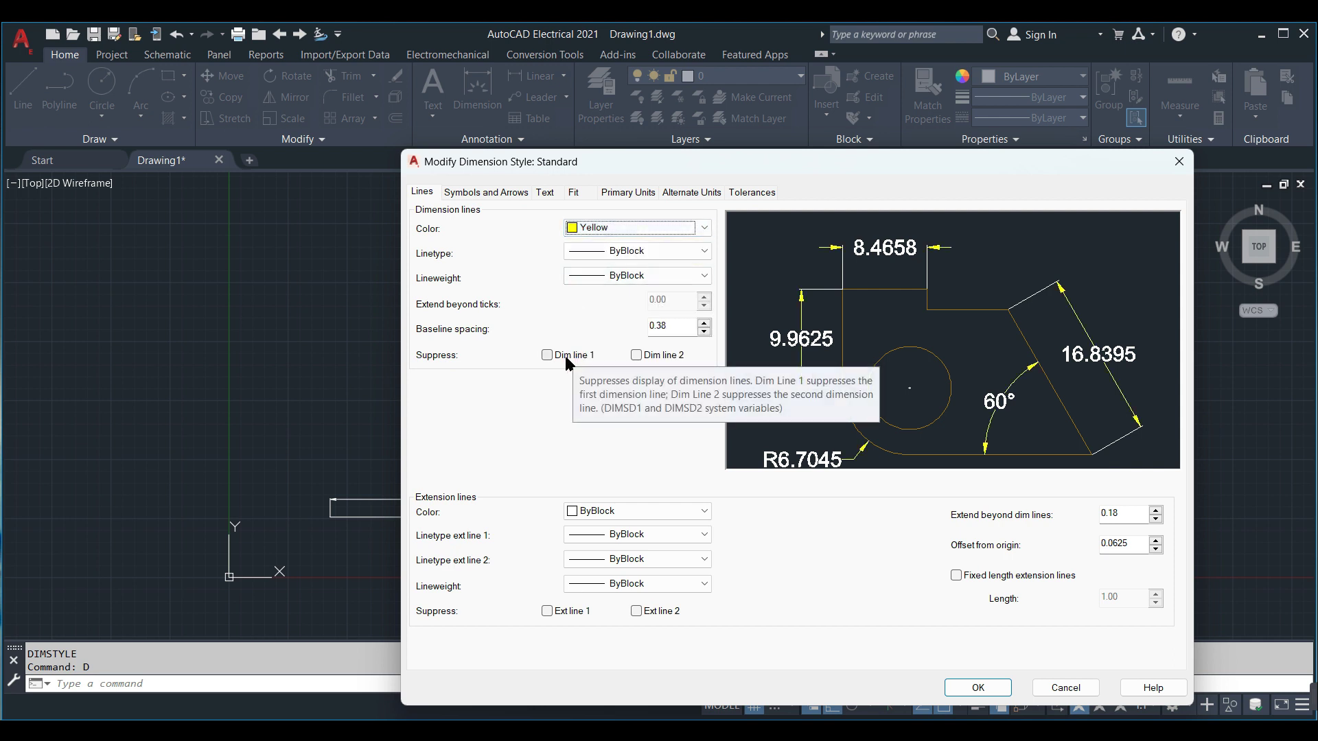
left_click(572, 512)
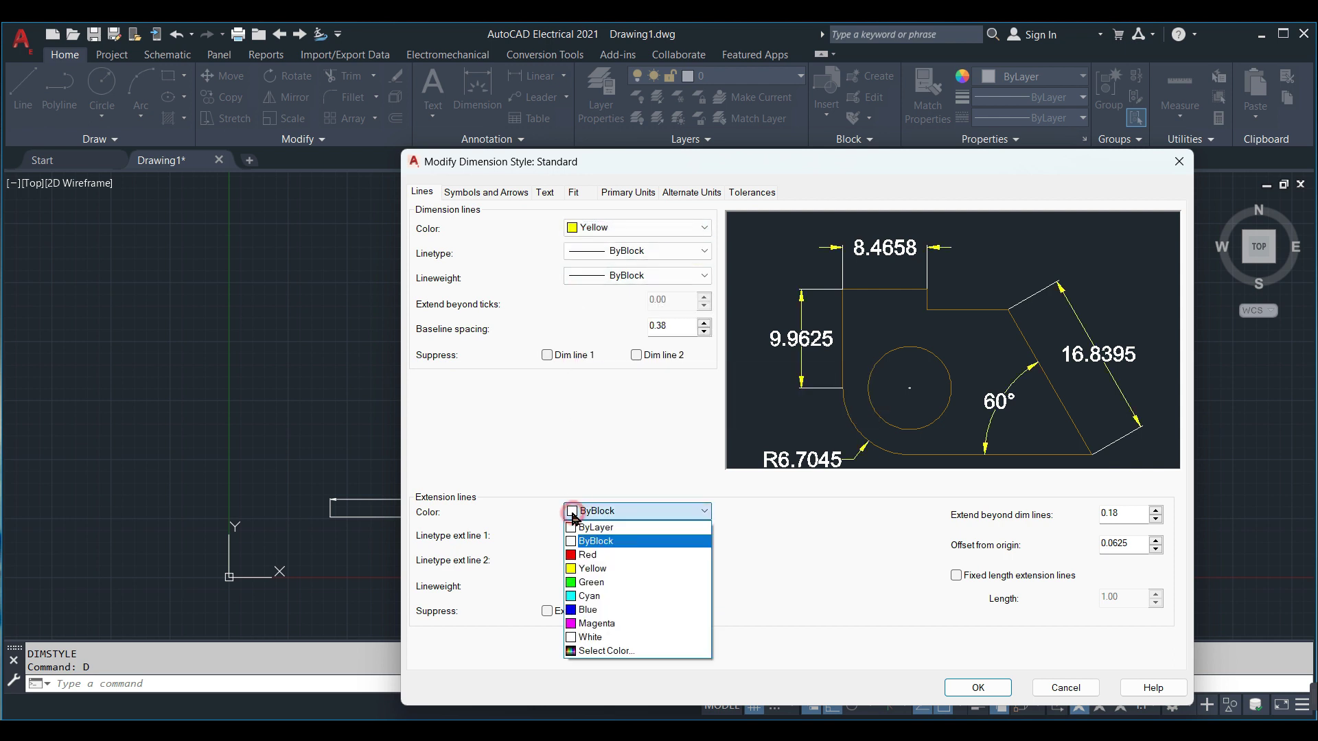
left_click(590, 582)
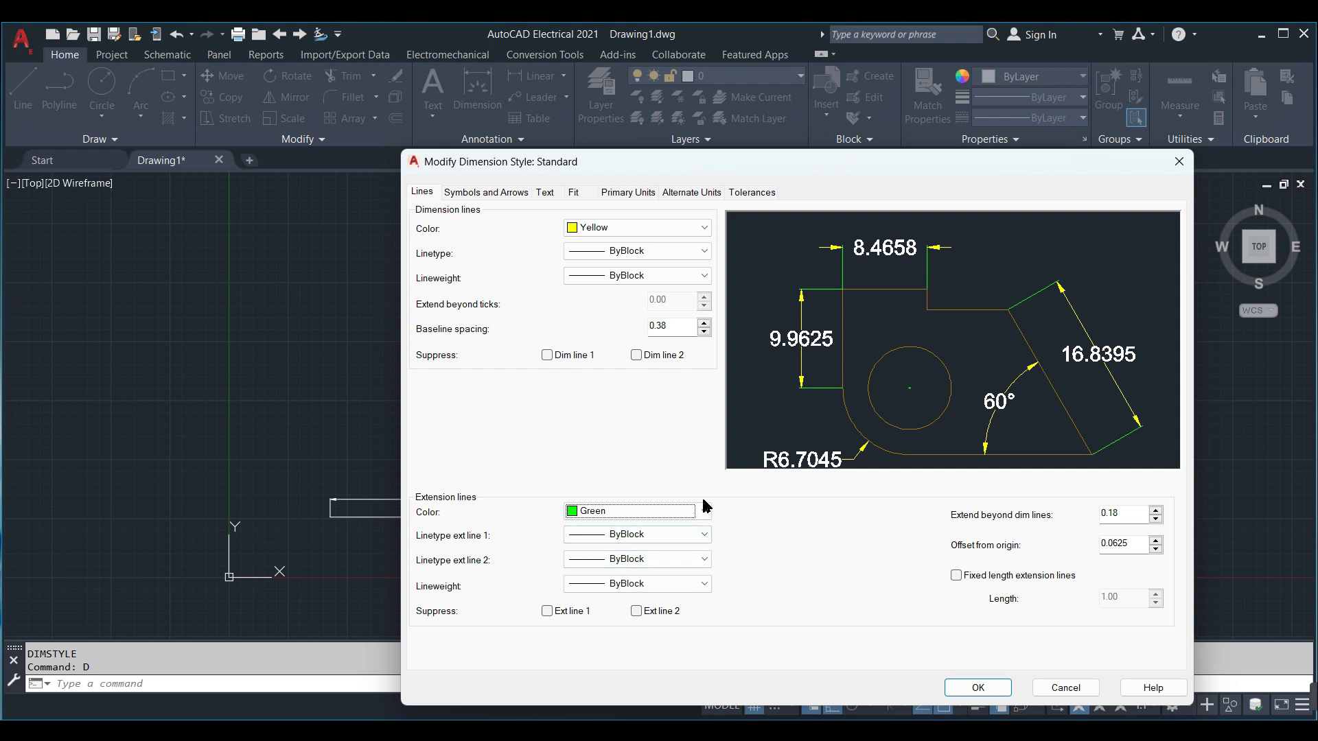
Make dimension text cyan with 0.00 precision, then select the test line and dimension
left_click(485, 192)
left_click(546, 192)
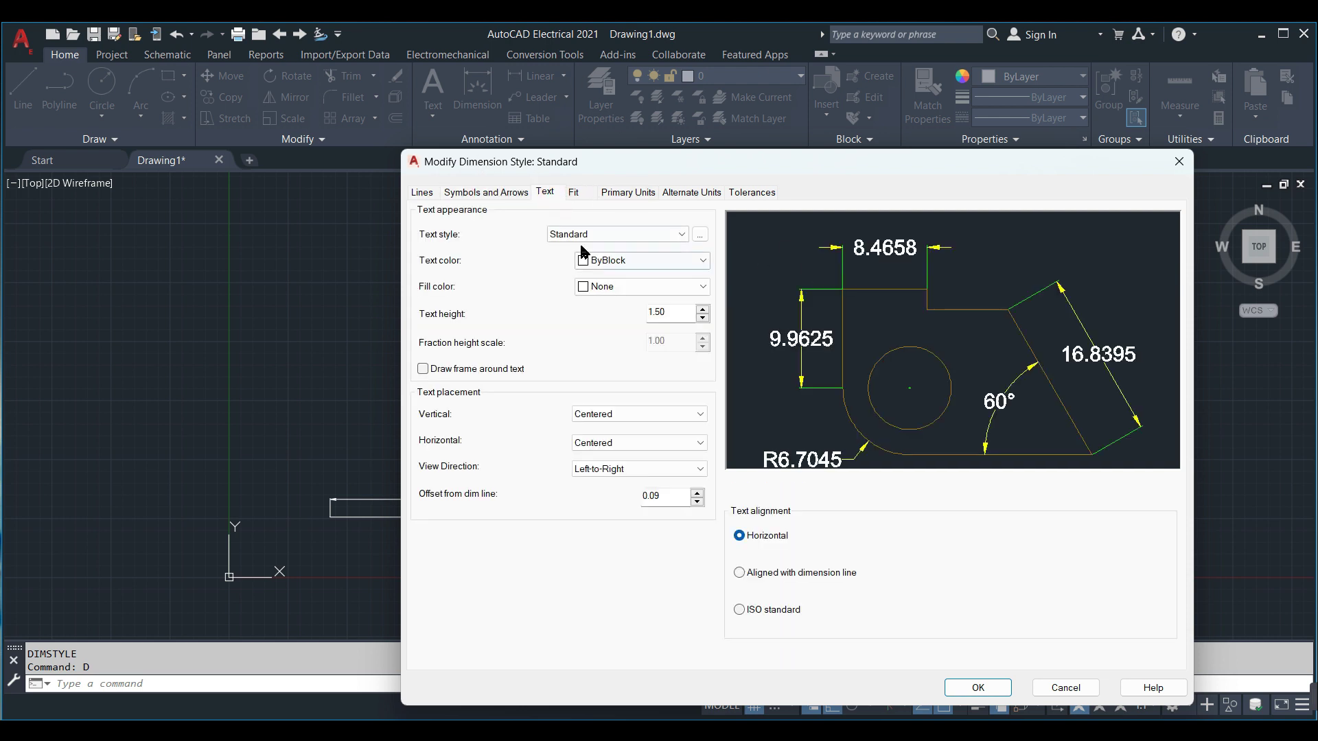
left_click(701, 260)
left_click(618, 336)
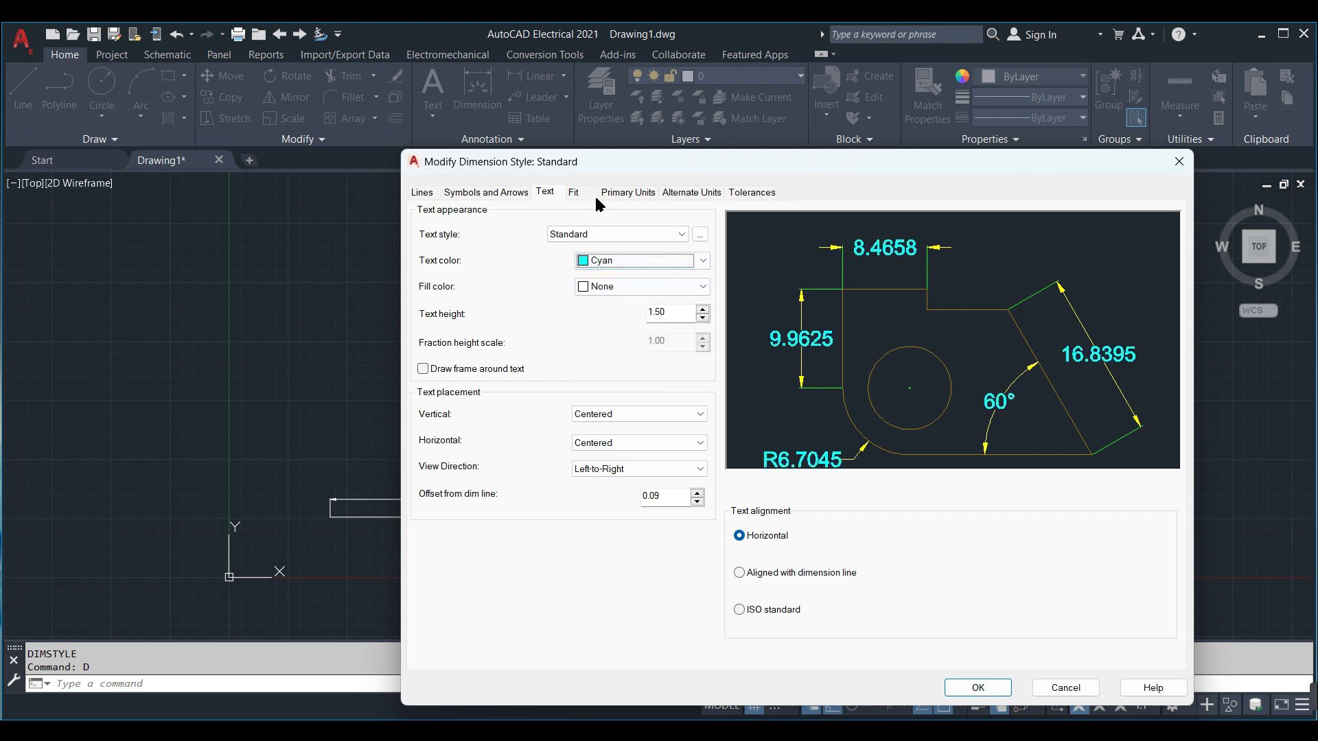
left_click(574, 192)
left_click(627, 192)
left_click(603, 250)
left_click(604, 289)
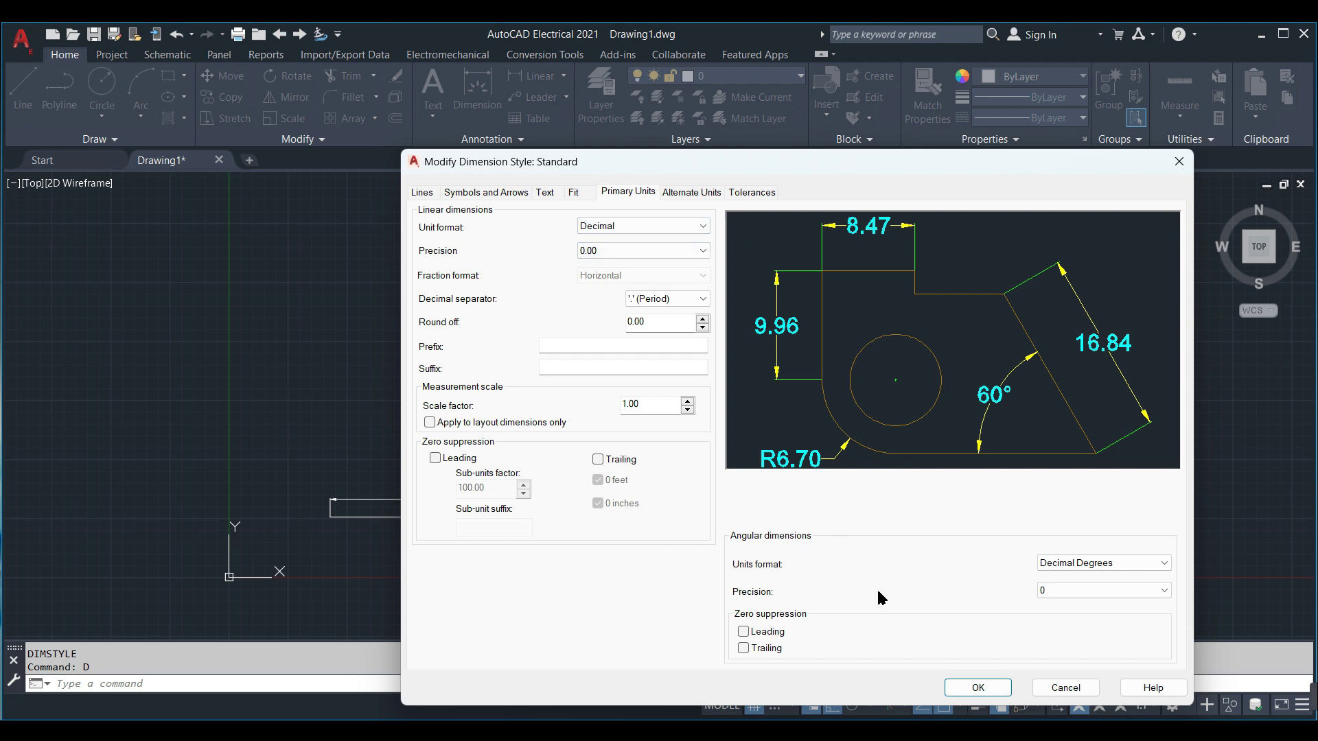
left_click(977, 687)
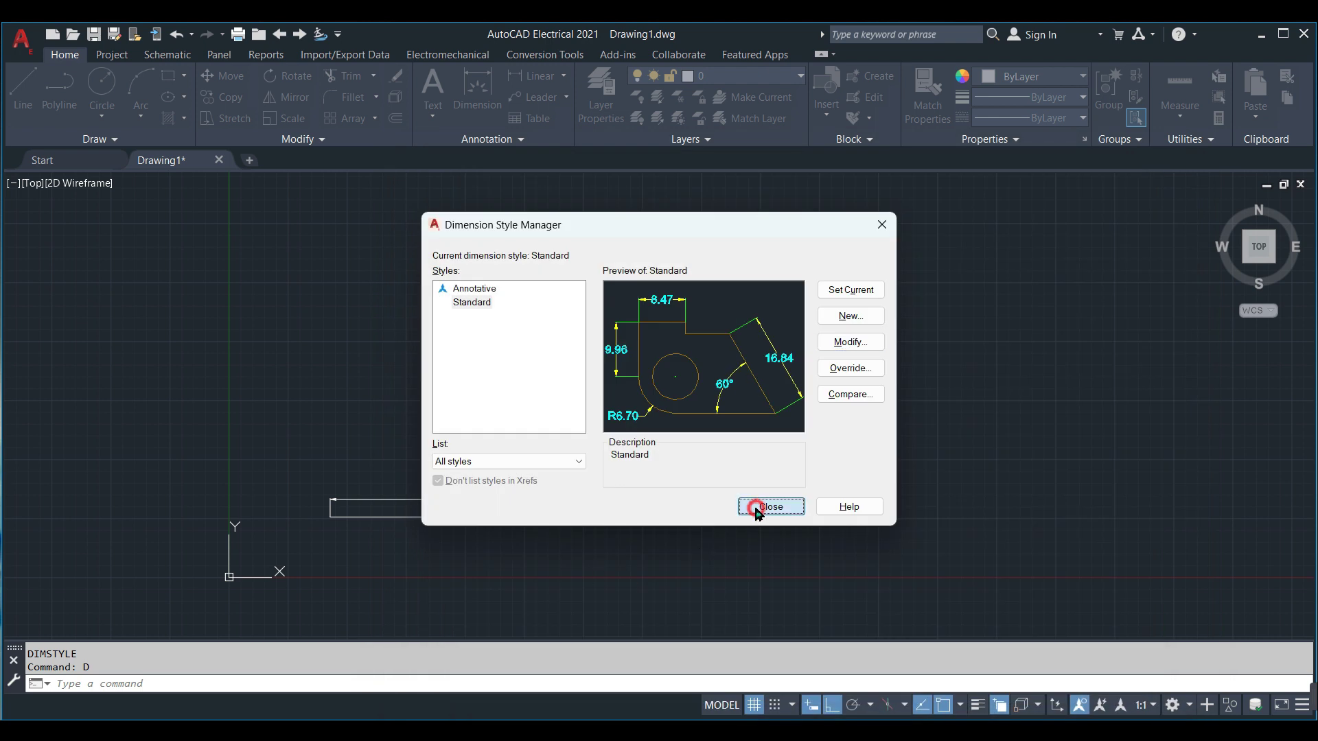
left_click(755, 508)
left_click(823, 558)
left_click(278, 391)
Erase the test line and its dimension
key("Delete")
type("l")
key("Return")
key("Escape")
key("Escape")
Start the profile's notched base and right shoulder: 24, 12, 16, 30, 18, 12
type("l")
key("Return")
left_click(411, 510)
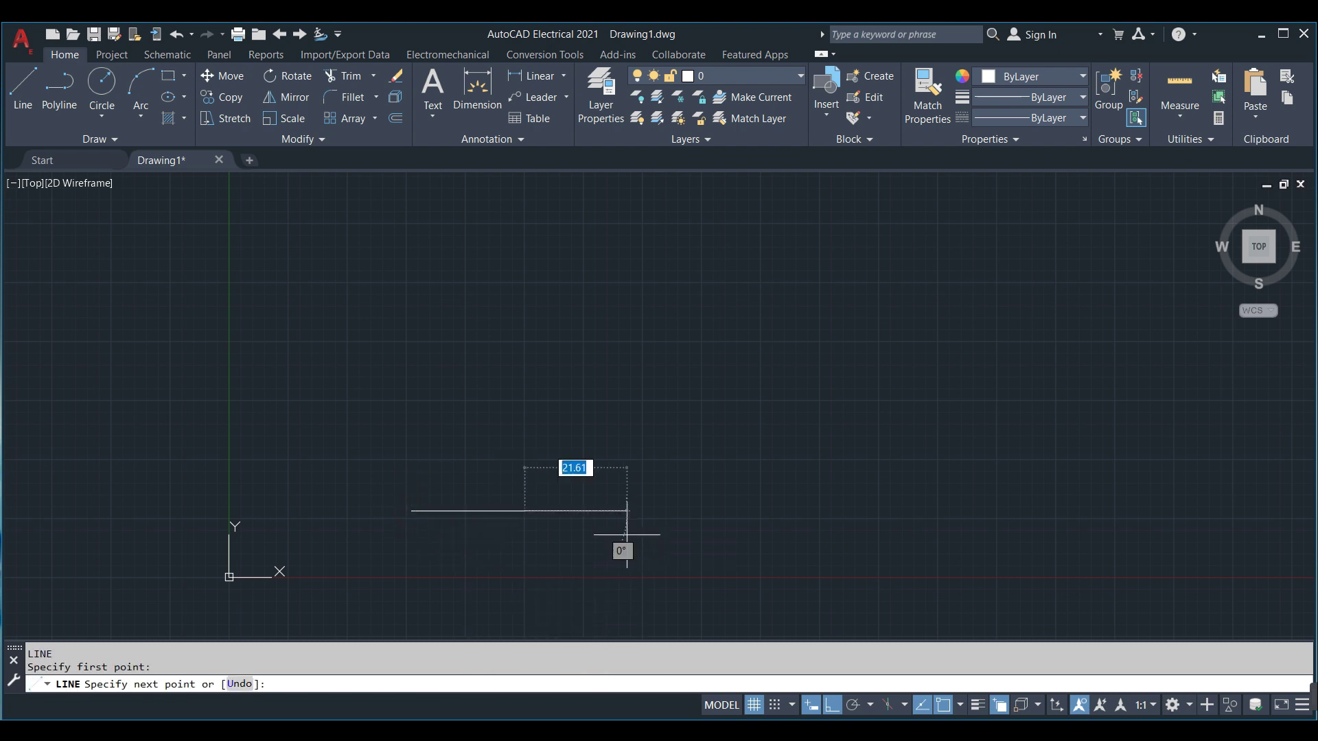
type("24")
key("Return")
key("Return")
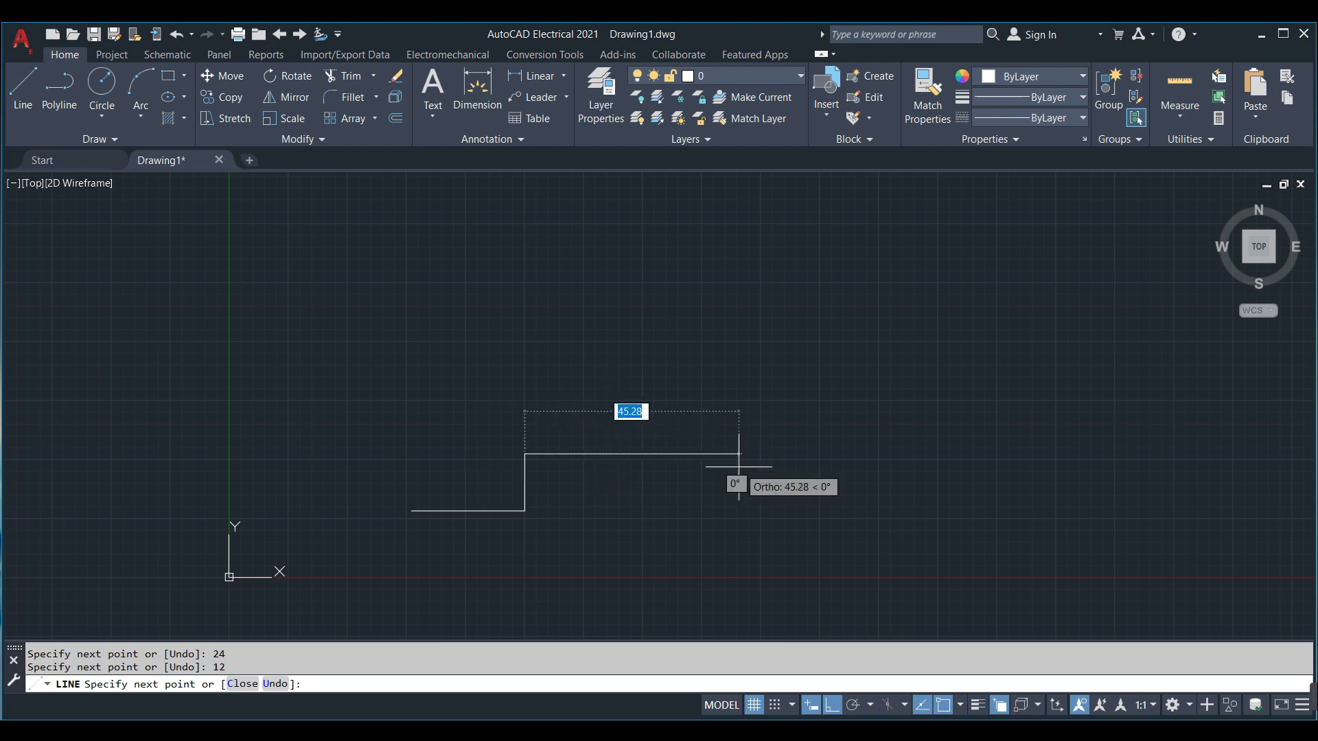
type("16")
key("Return")
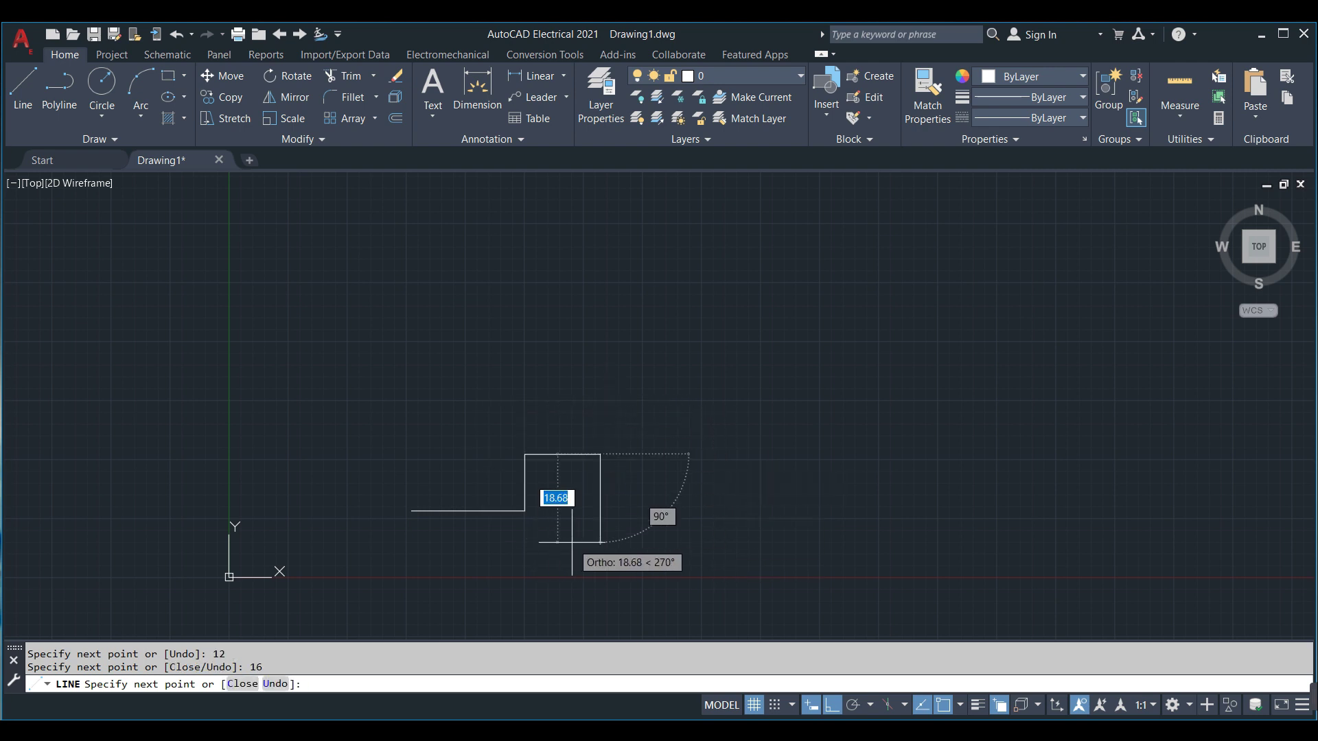
type("2")
key("Return")
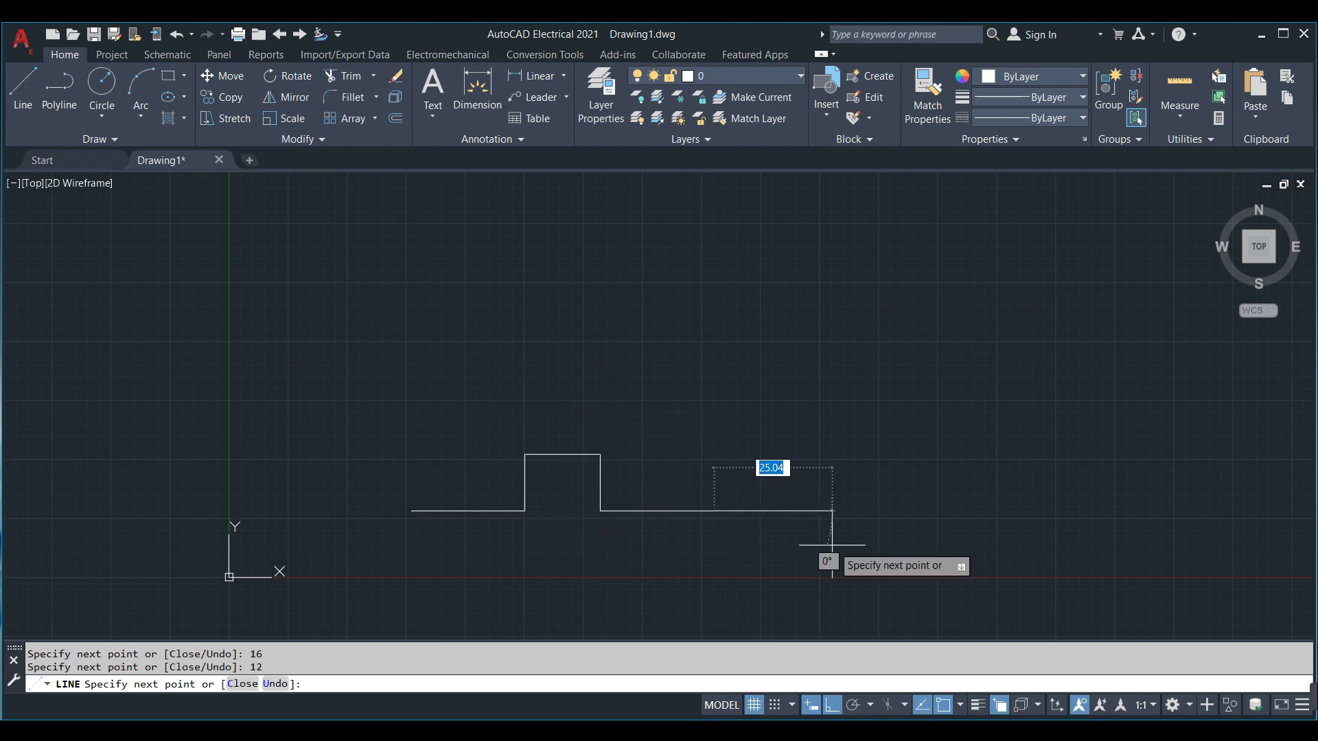
type("24")
key("Return")
key("Return")
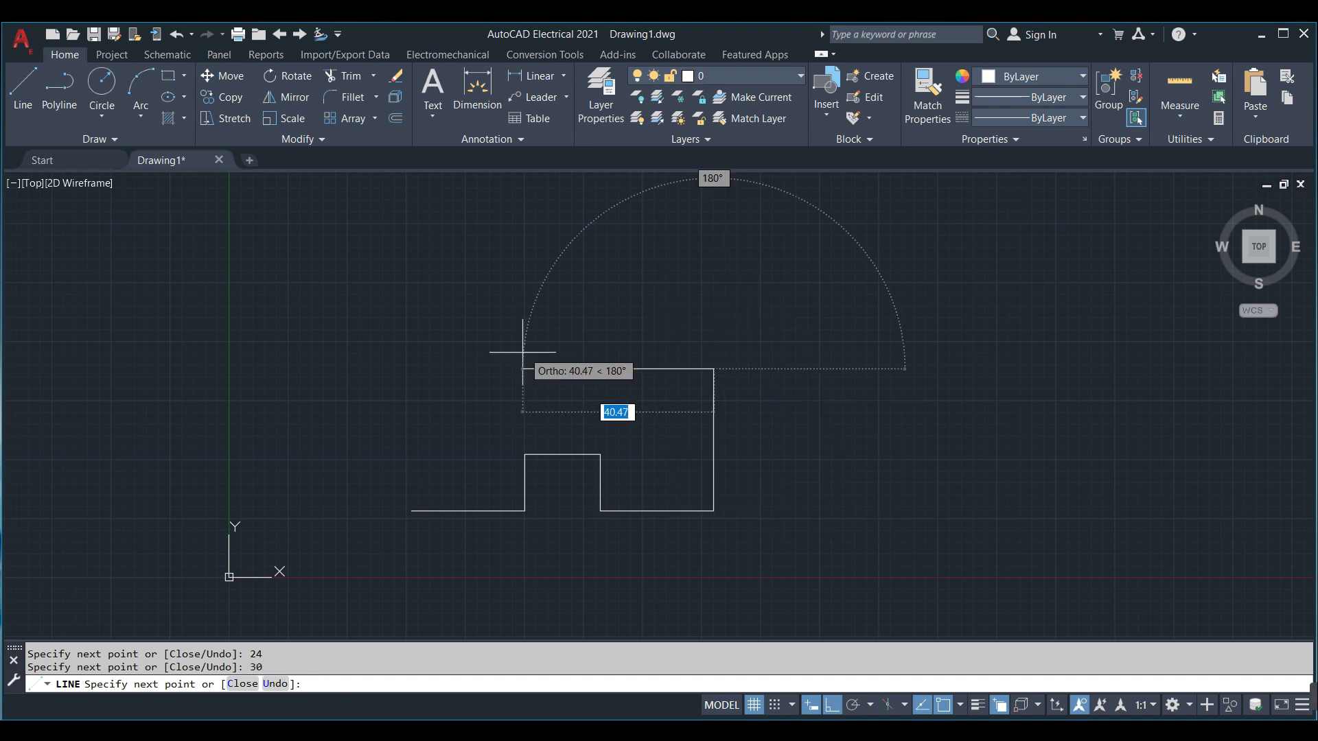
key("Return")
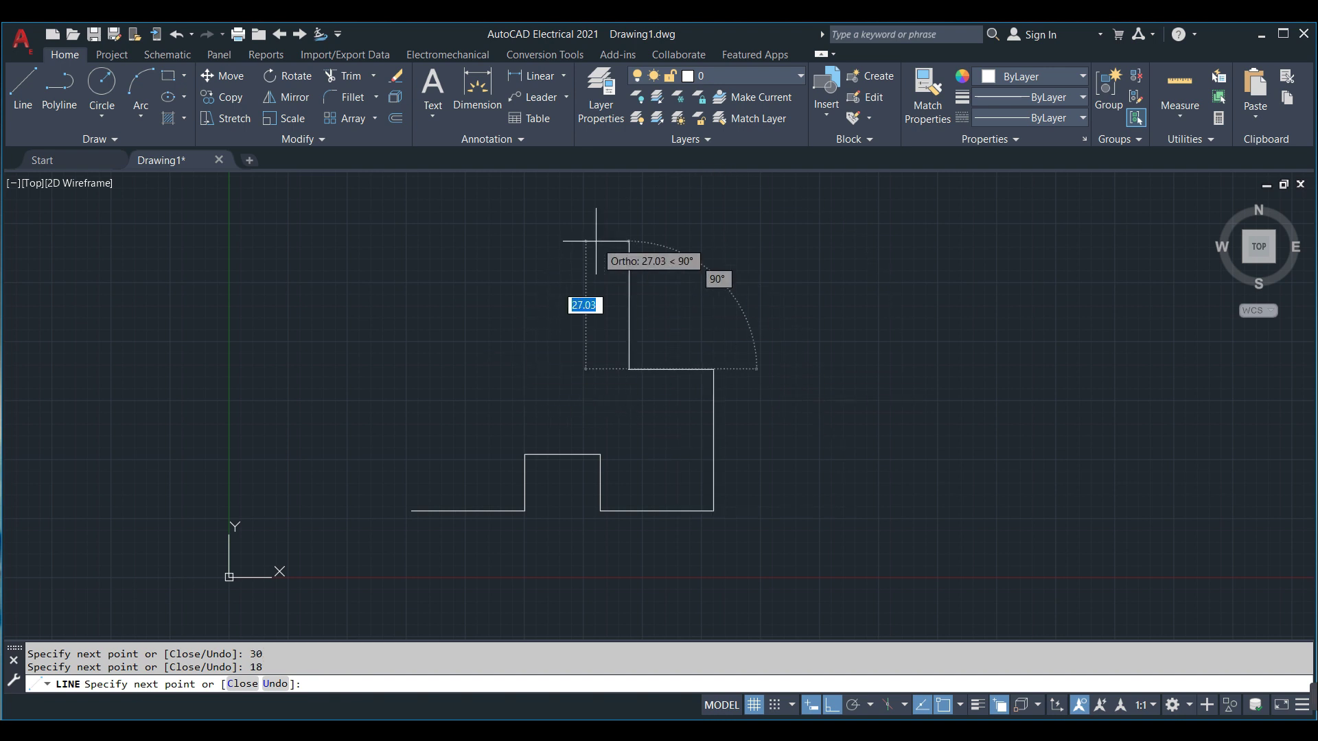
type("12")
key("Return")
type("8")
Continue over the legs and top recess (8, 9, 20, 20, 9, 28, 8, 12), closing with 30
key("Return")
key("Return")
middle_click_drag(721, 302, 768, 484)
type("9")
key("Return")
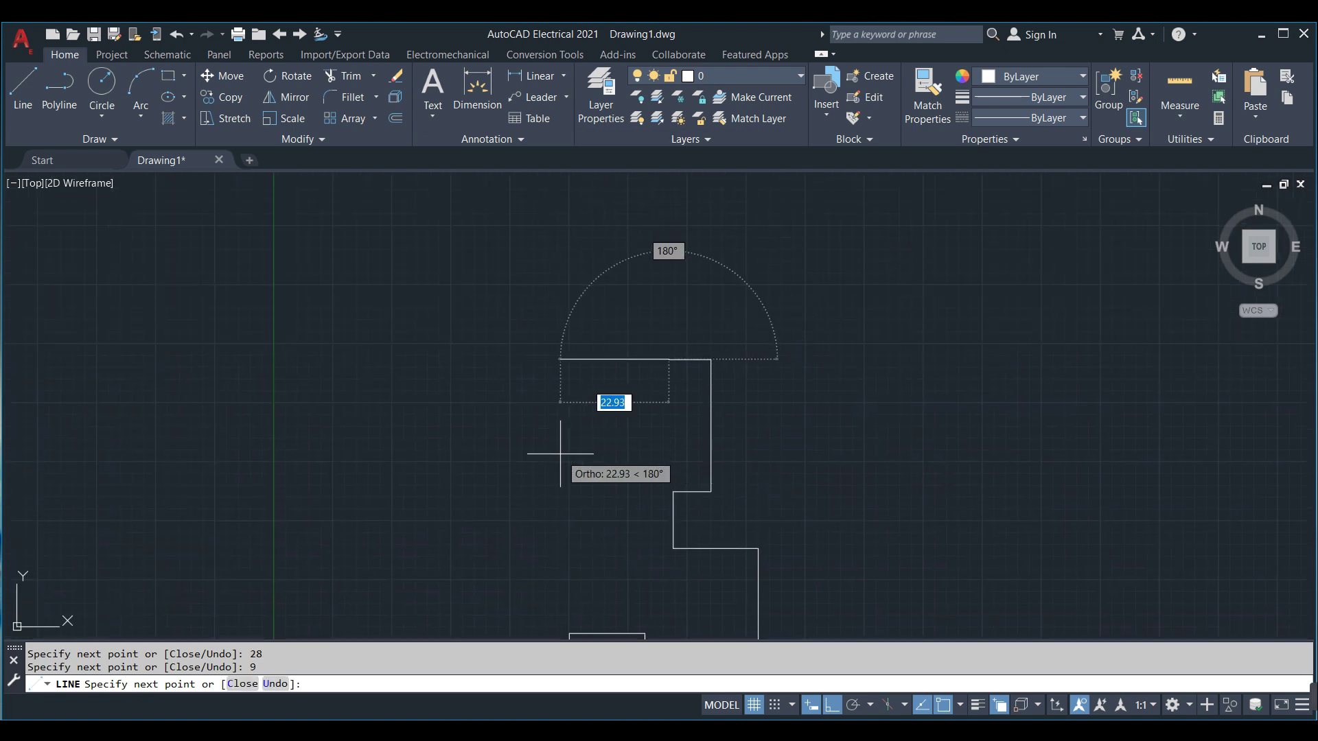
key("Return")
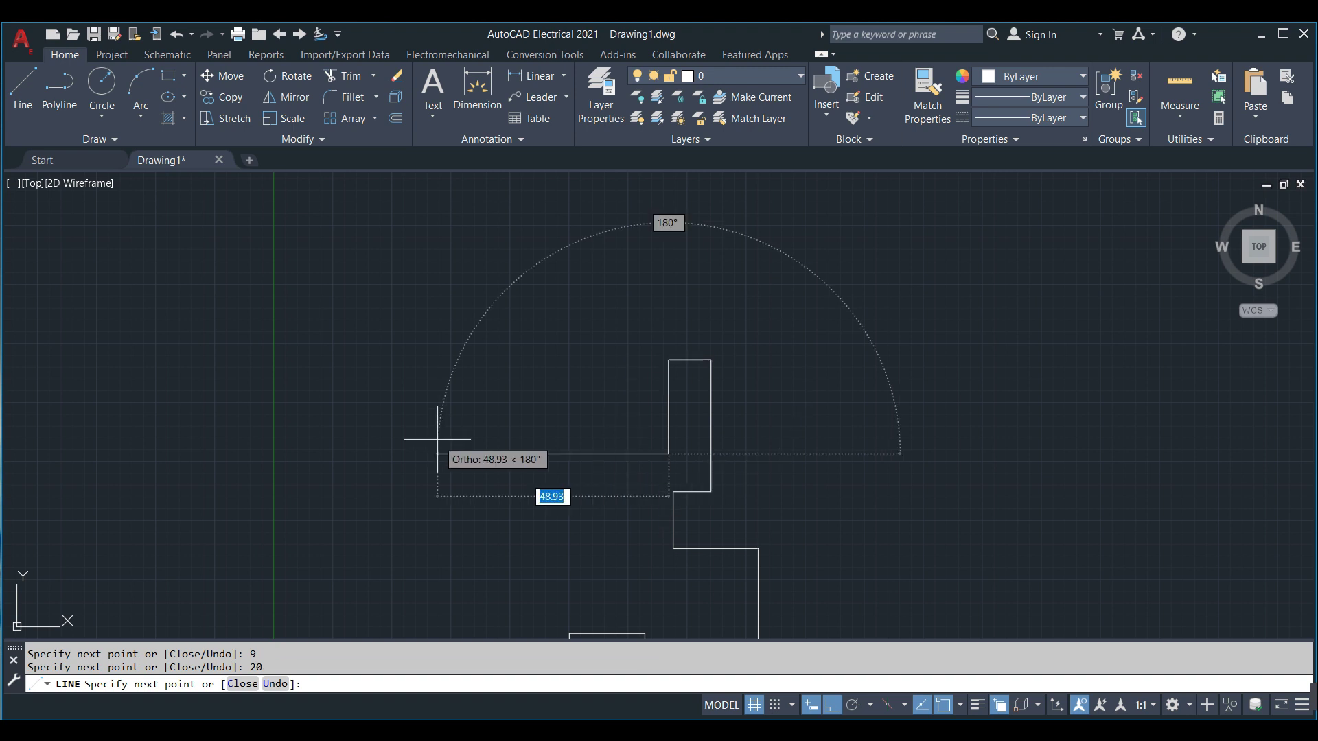
key("Return")
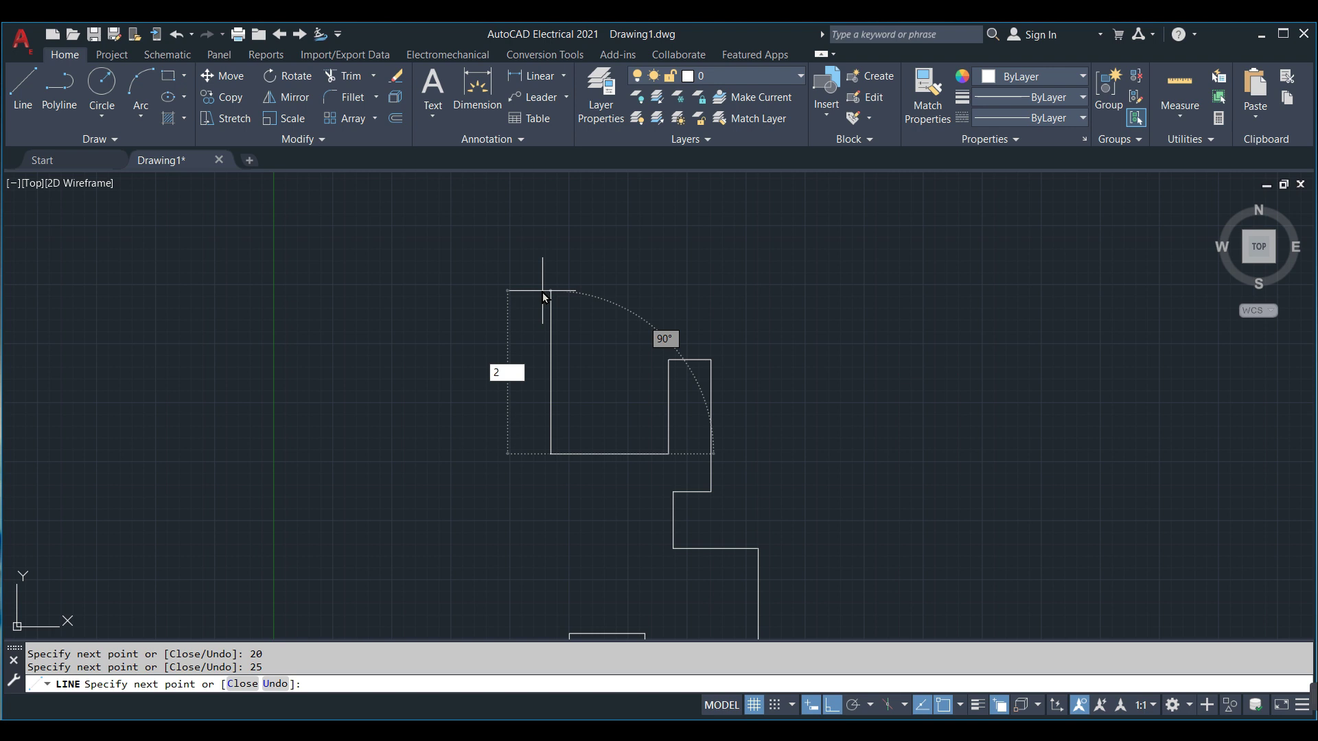
key("Return")
type("9")
key("Return")
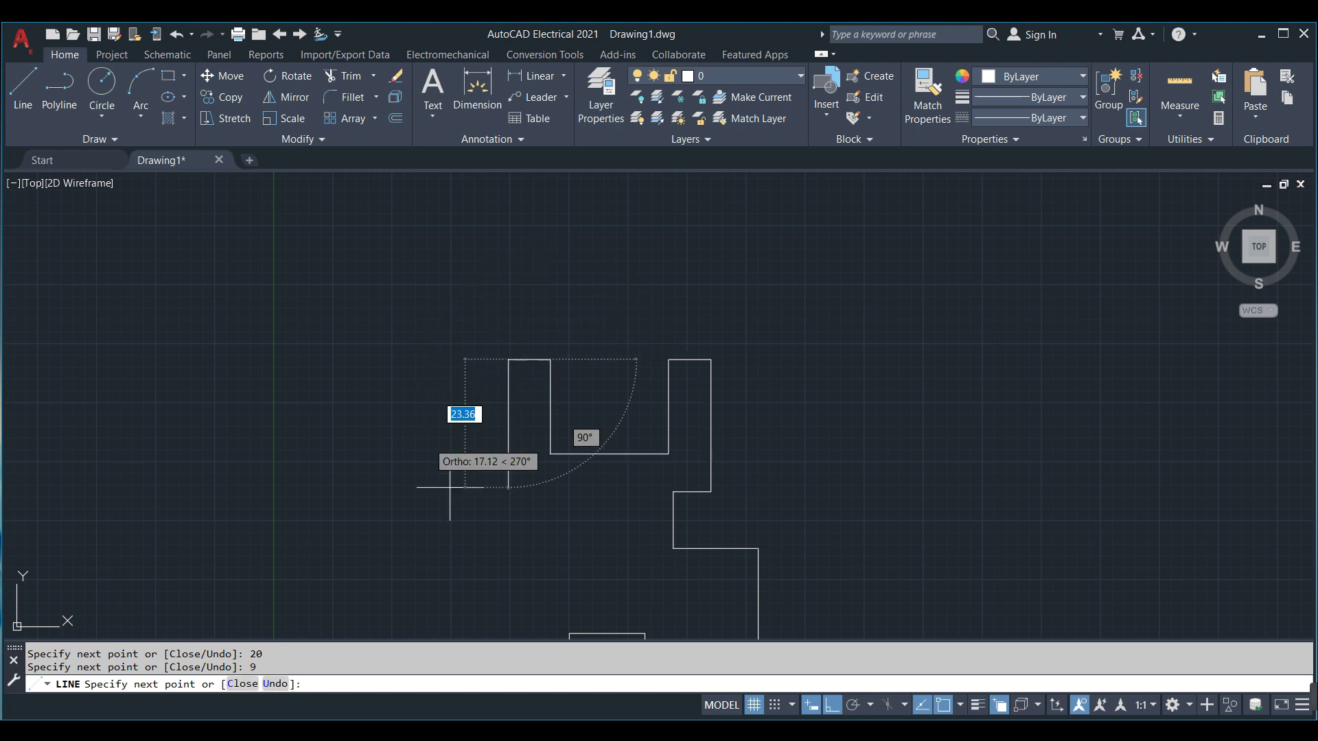
key("Return")
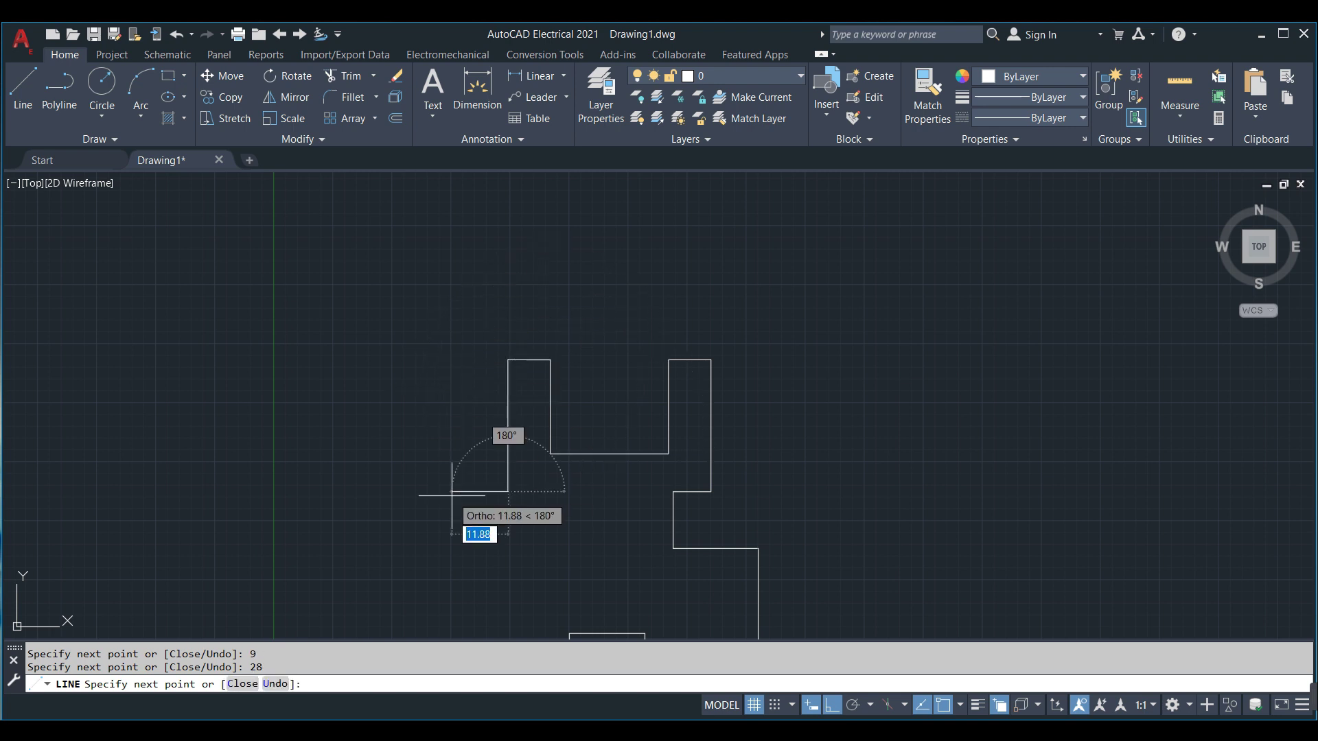
type("8")
key("Return")
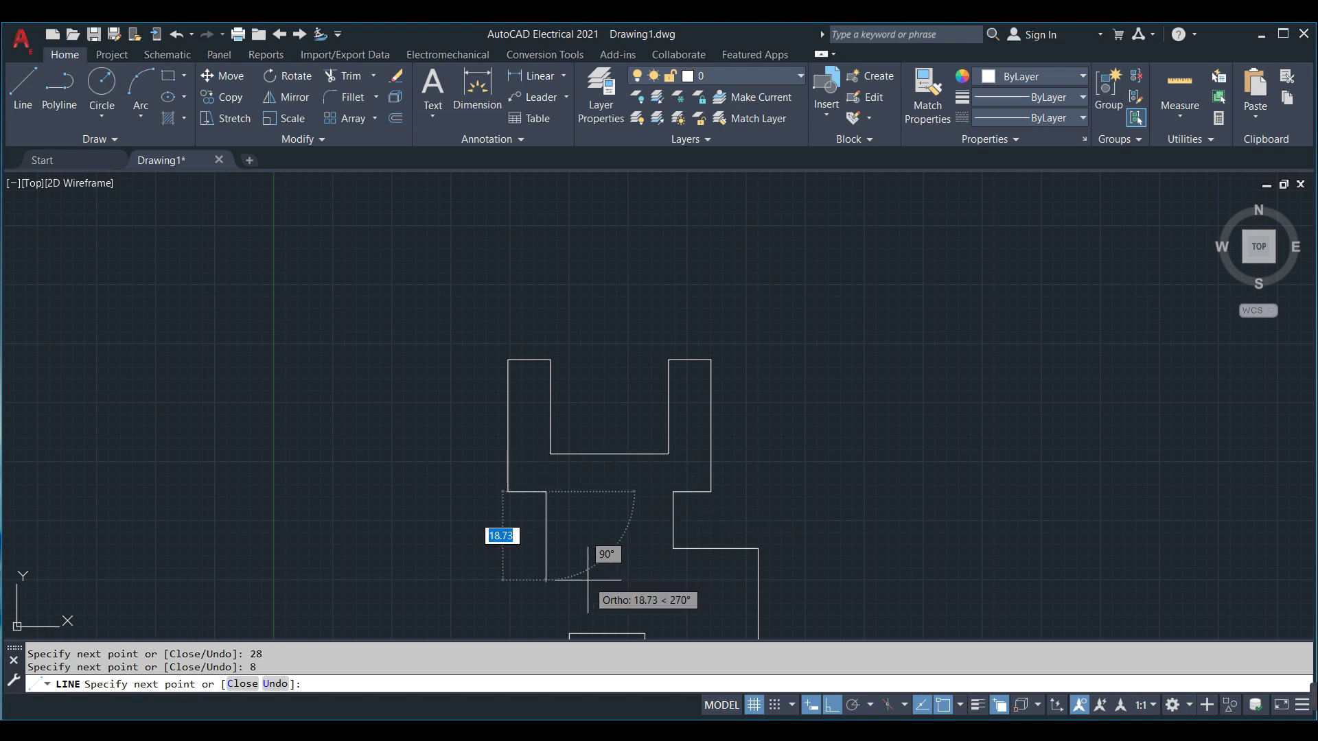
type("2")
key("Return")
key("Return")
middle_click_drag(471, 603, 456, 447)
scroll(453, 467, "up", 2)
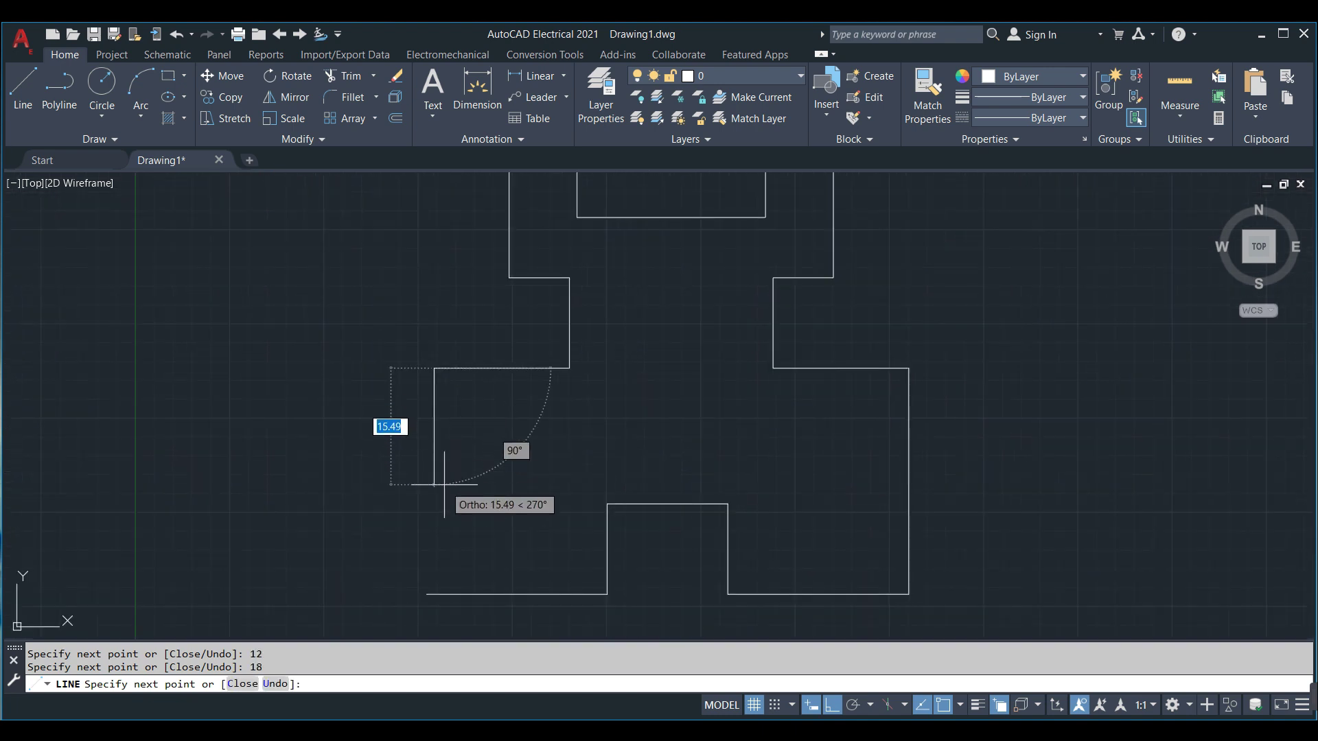
type("30")
key("Return")
key("Escape")
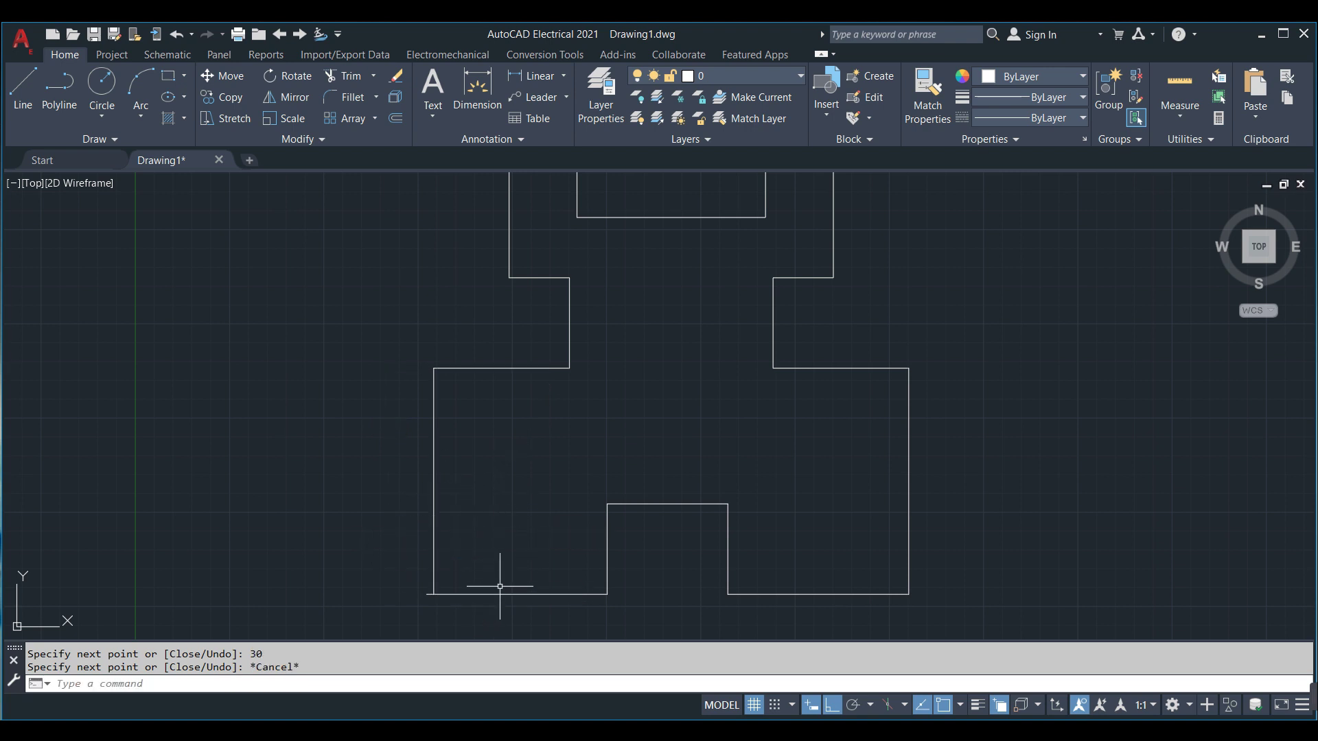
Try Trim and a linear dimension on the outline's base, cancelling both
type("tr")
key("Return")
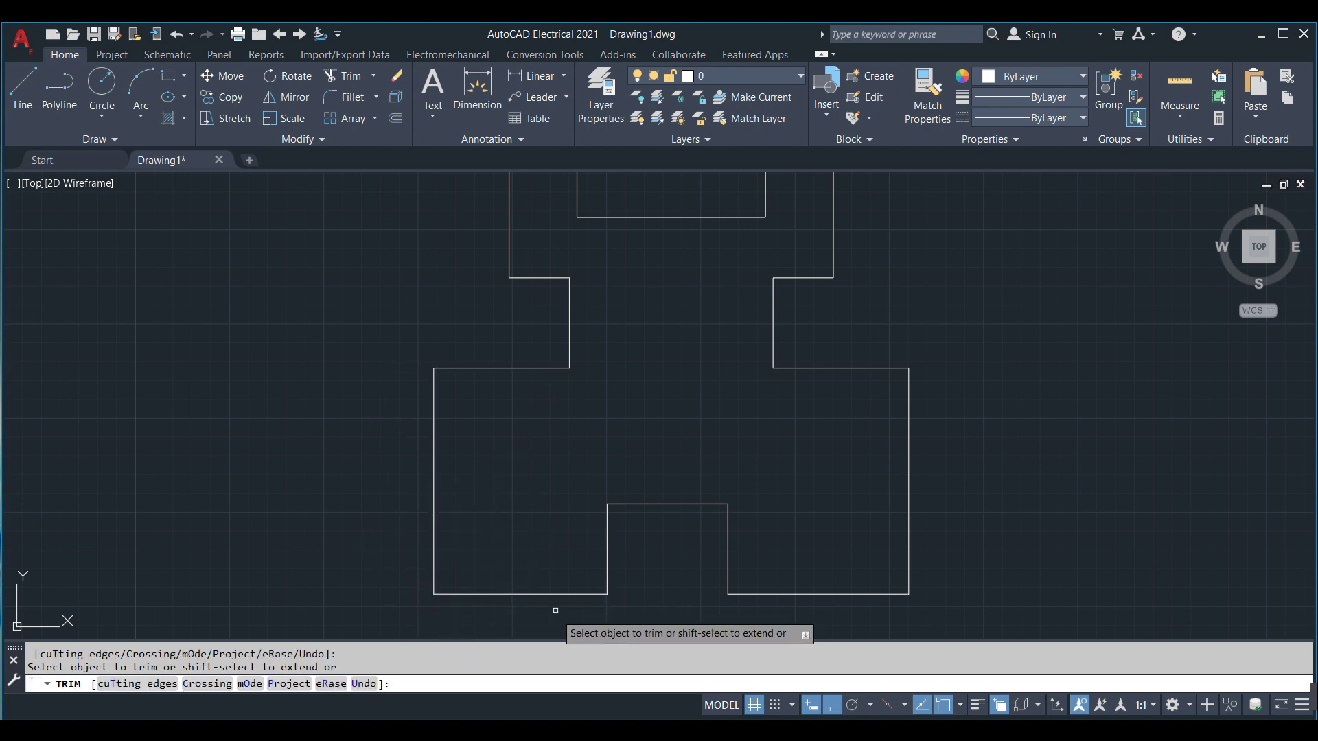
key("Escape")
scroll(584, 504, "down", 2)
left_click(535, 75)
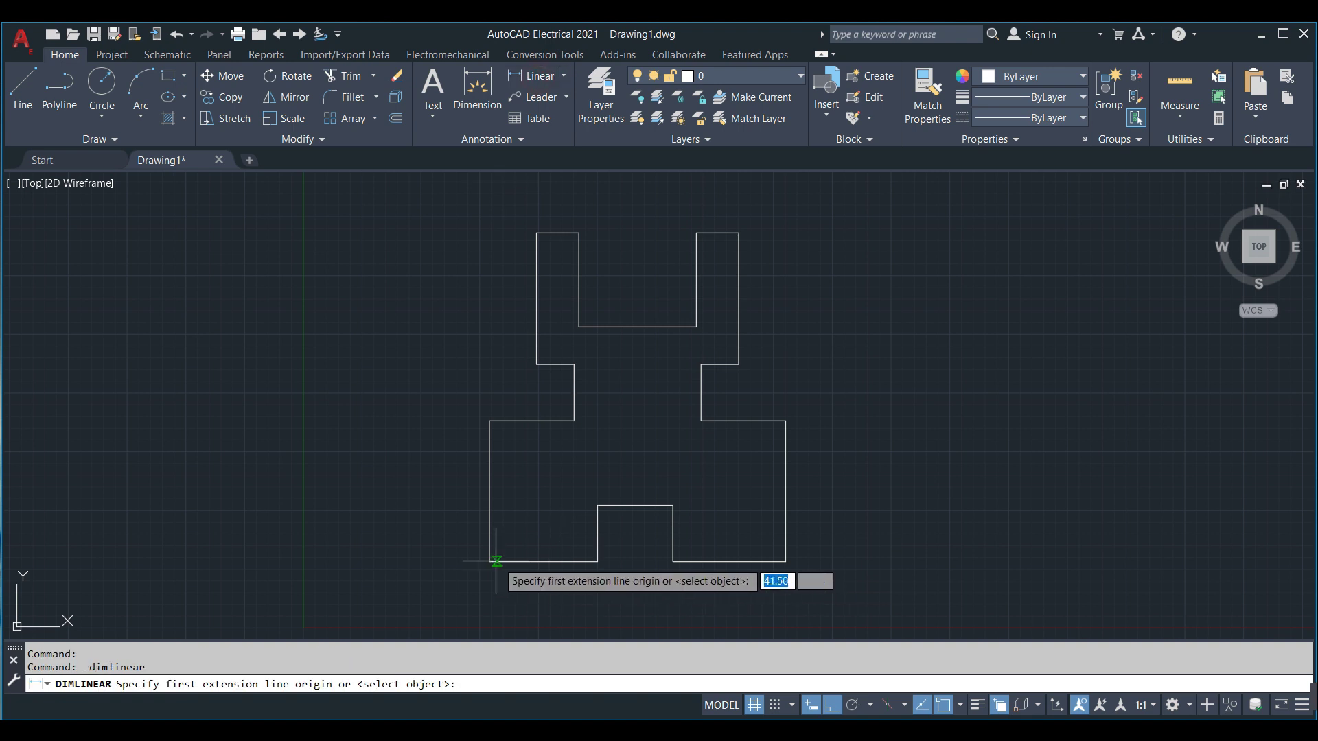
left_click(489, 561)
left_click(598, 562)
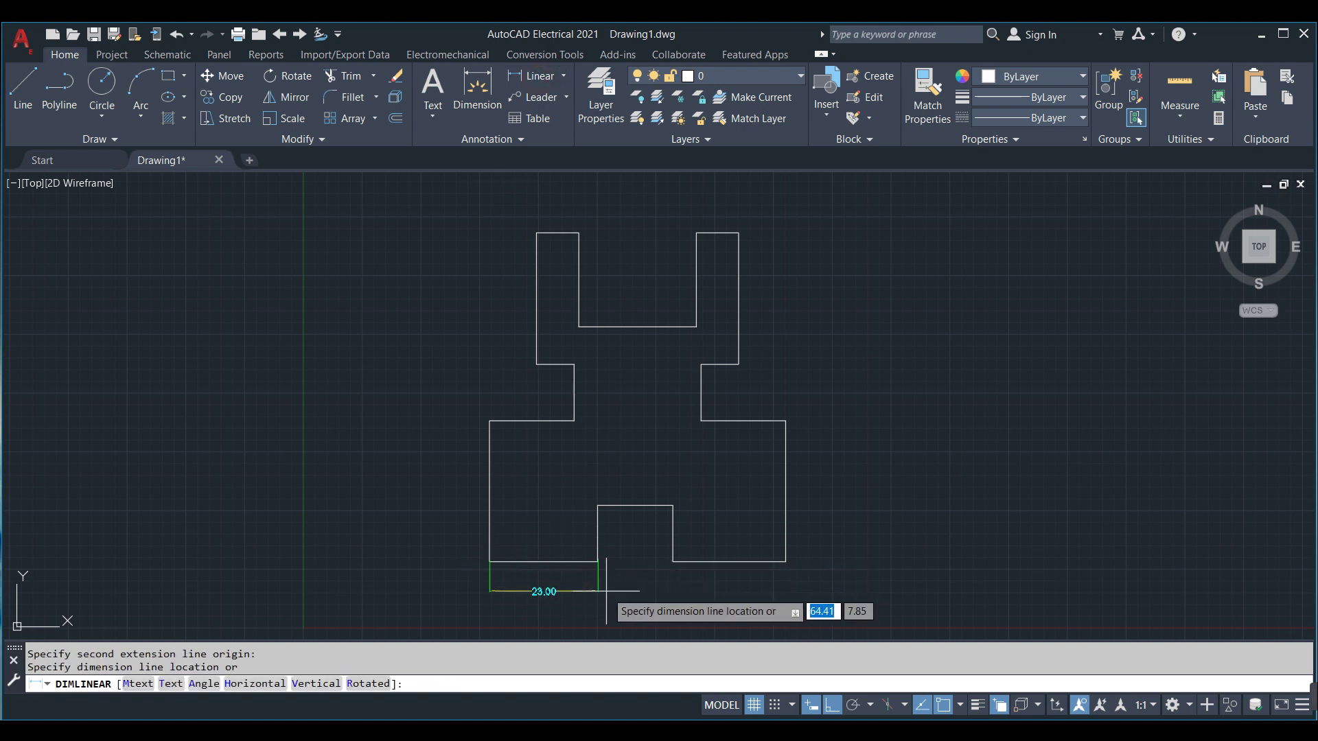
key("Escape")
Window-select the whole stepped outline and delete it
left_click(863, 593)
left_click(373, 171)
key("Delete")
type("l")
key("Return")
Redraw the notched base and right shoulder: 24, 12, 16, 30, 18, 12, 8, 28
left_click(471, 508)
type("24")
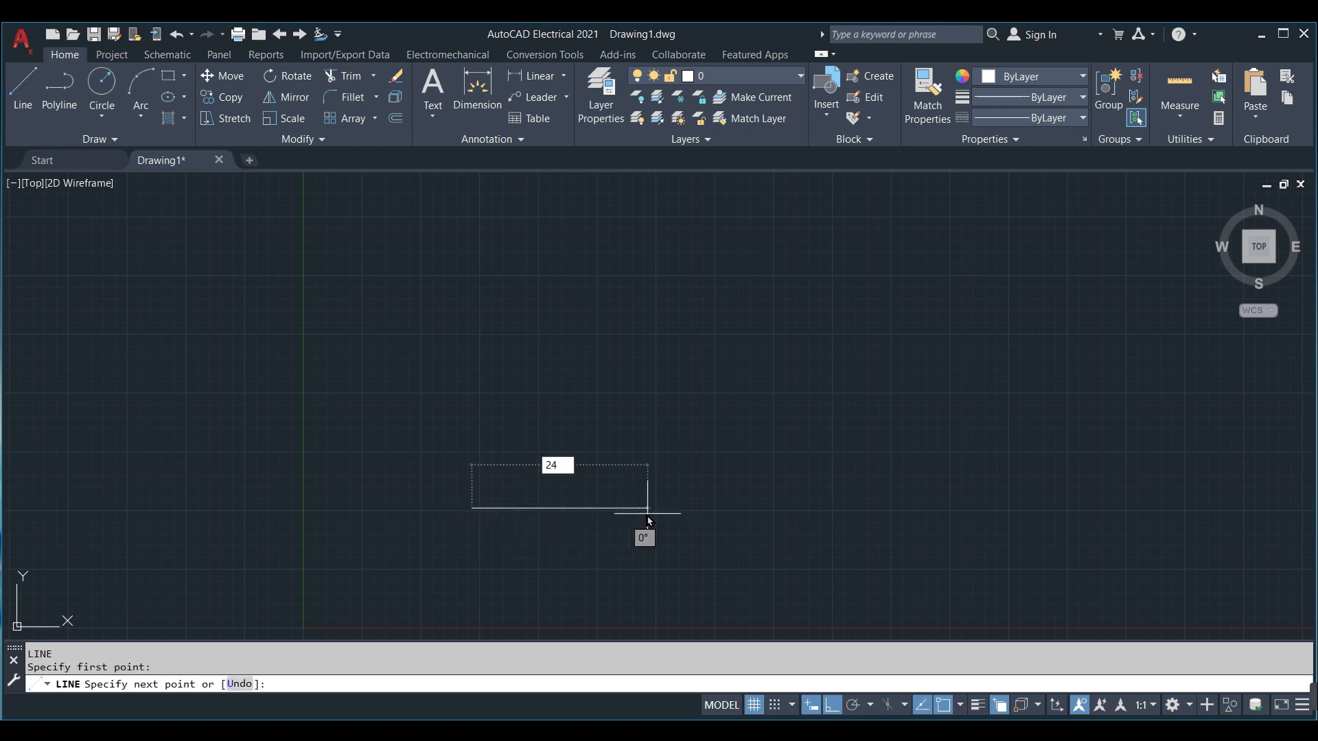
key("Return")
type("12")
key("Return")
type("16")
key("Return")
key("Return")
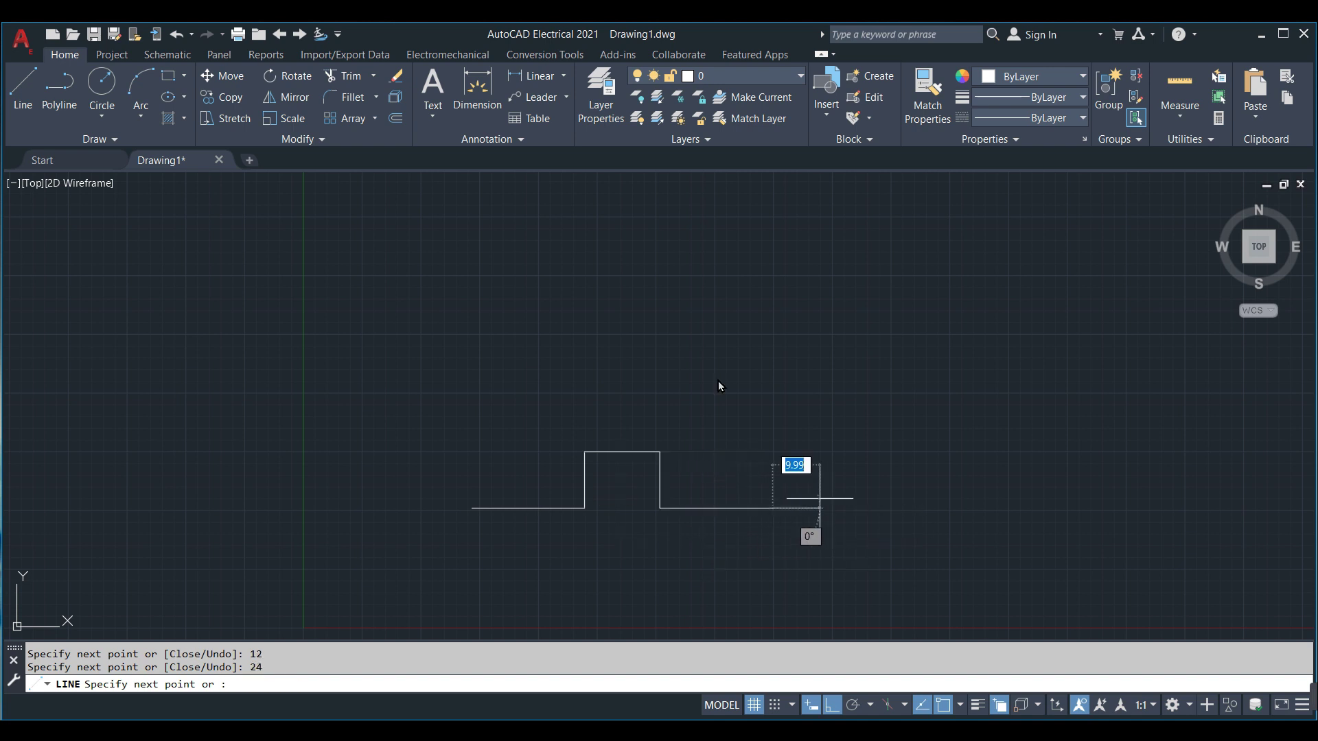
key("Return")
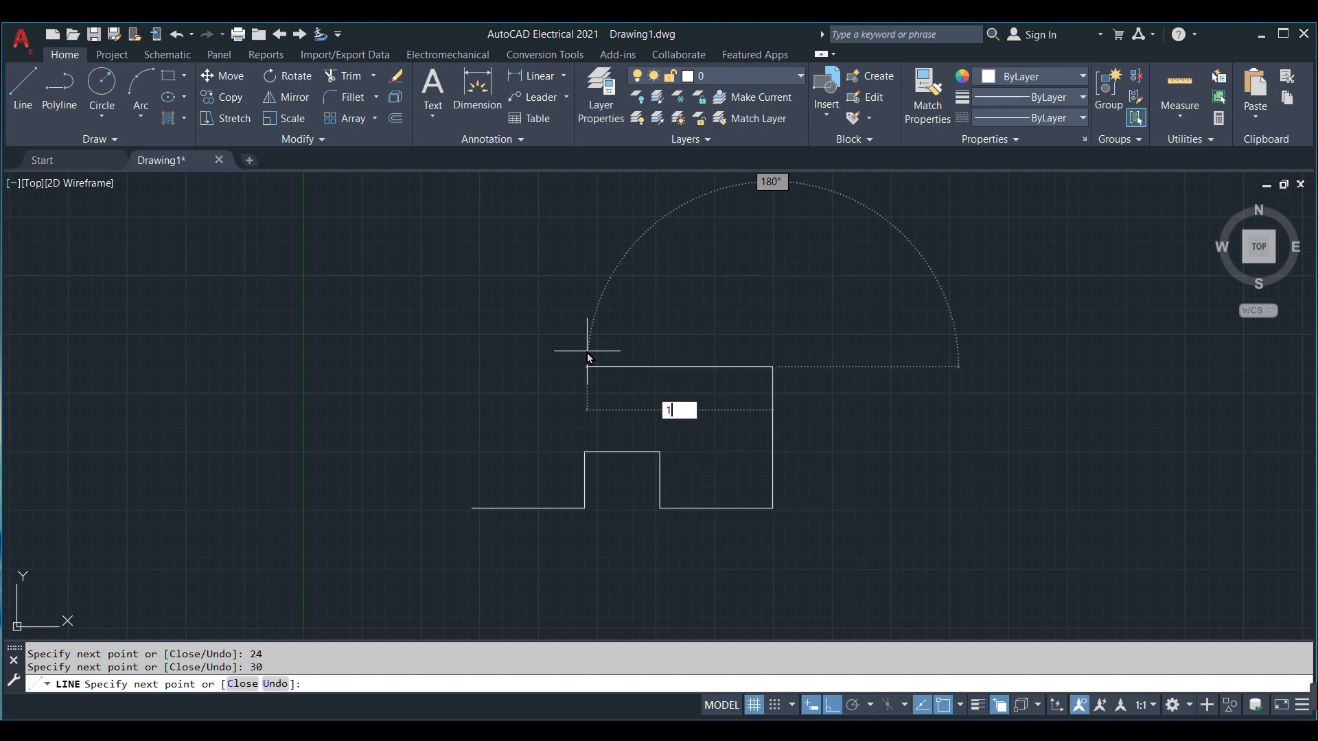
type("8")
key("Return")
type("12")
key("Return")
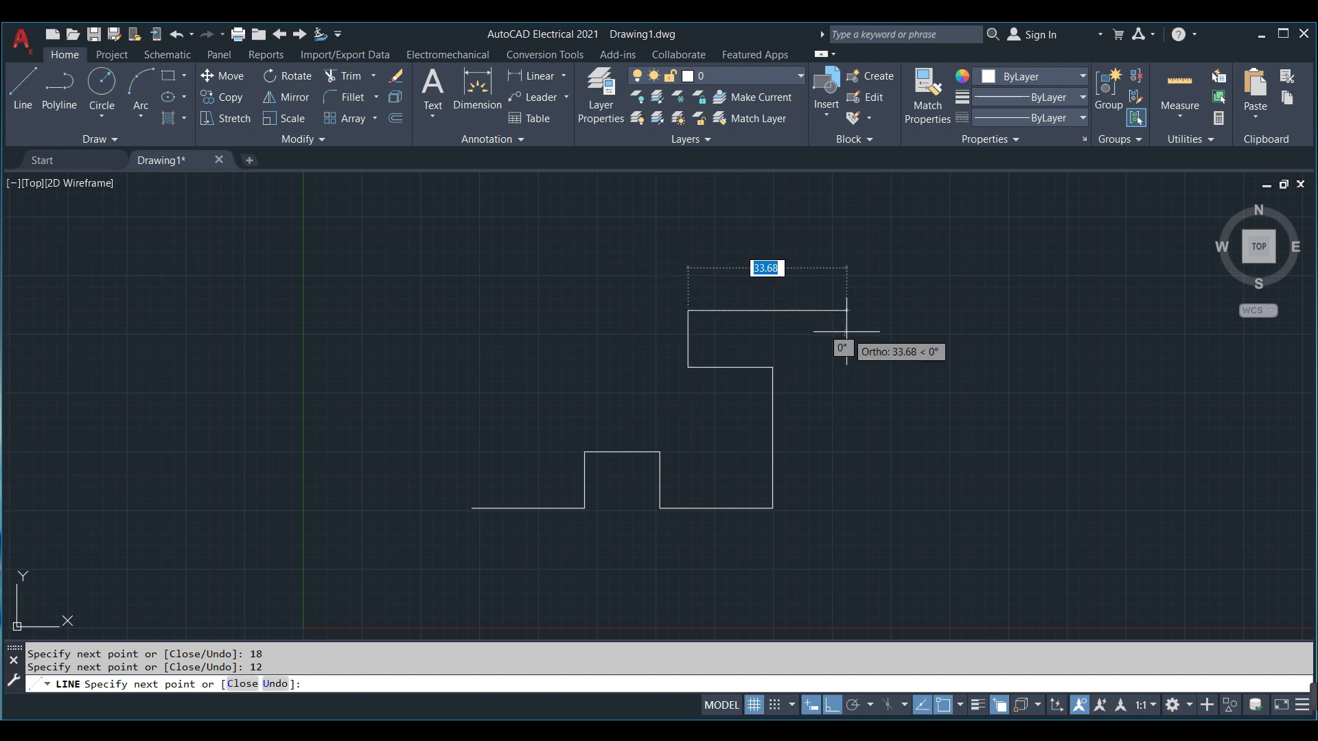
key("Return")
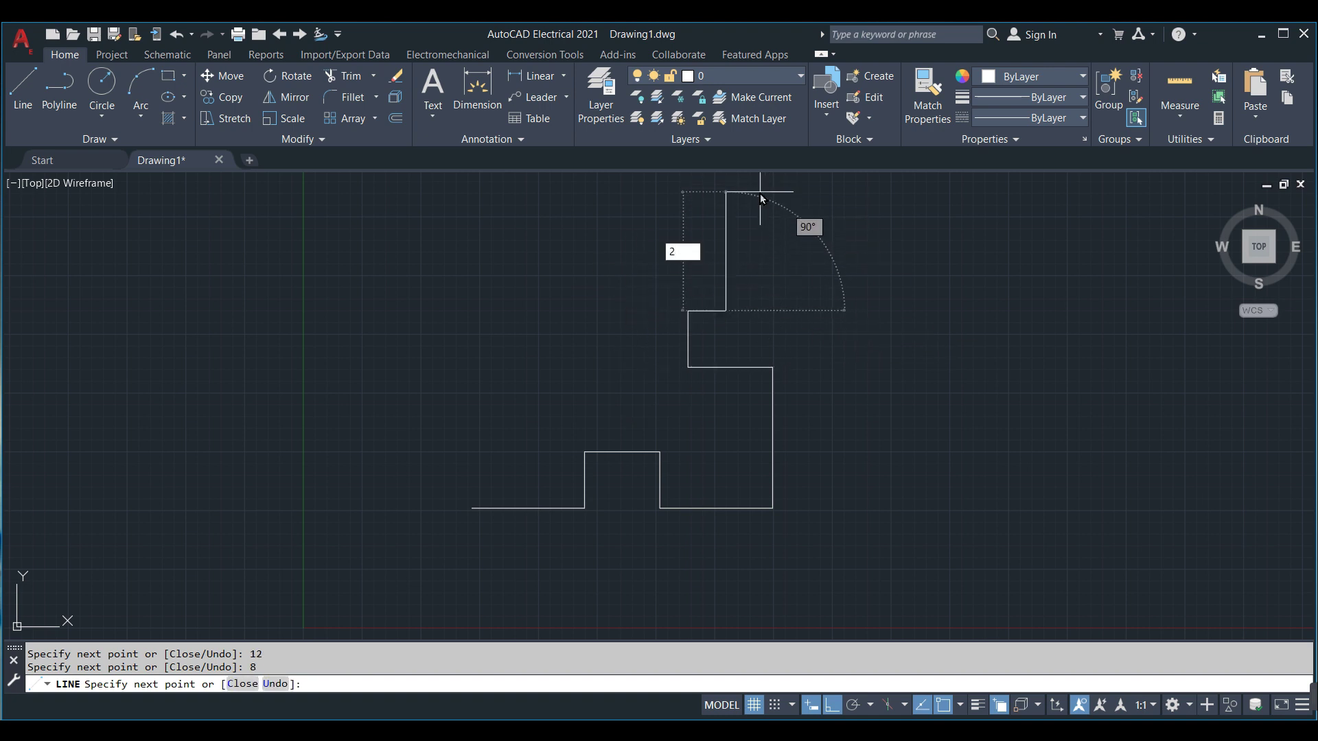
key("Return")
key("Return")
Finish the legs and top recess (20, 25, 9, 8, 28, 8, 12, 18), closing with 30
type("20")
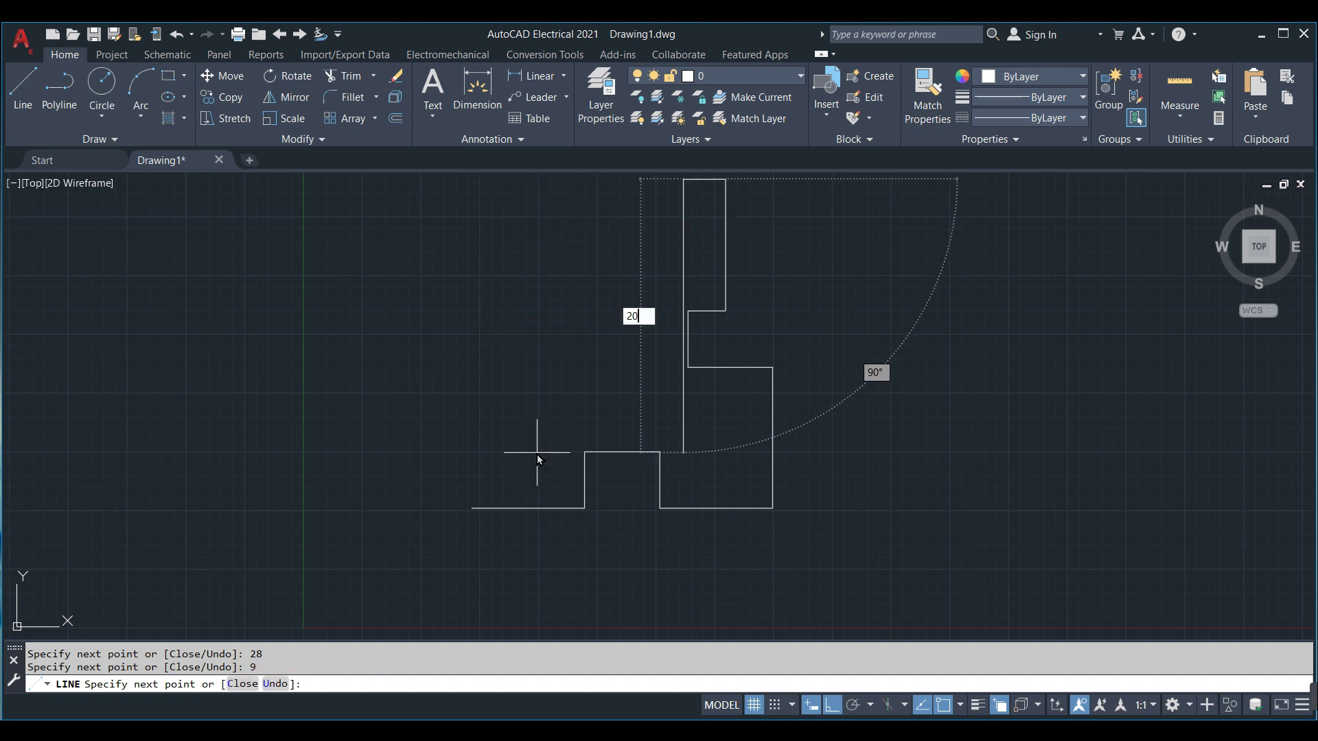
key("Return")
type("5")
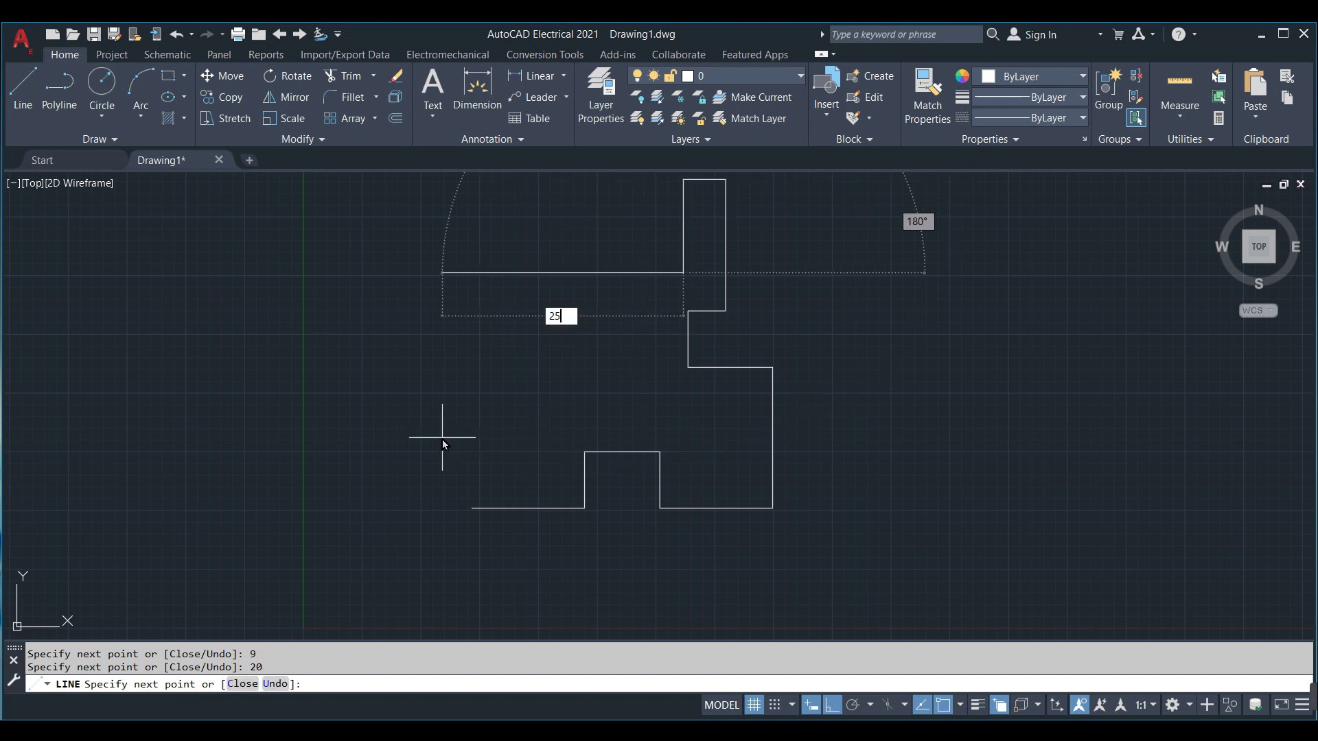
key("Return")
type("2")
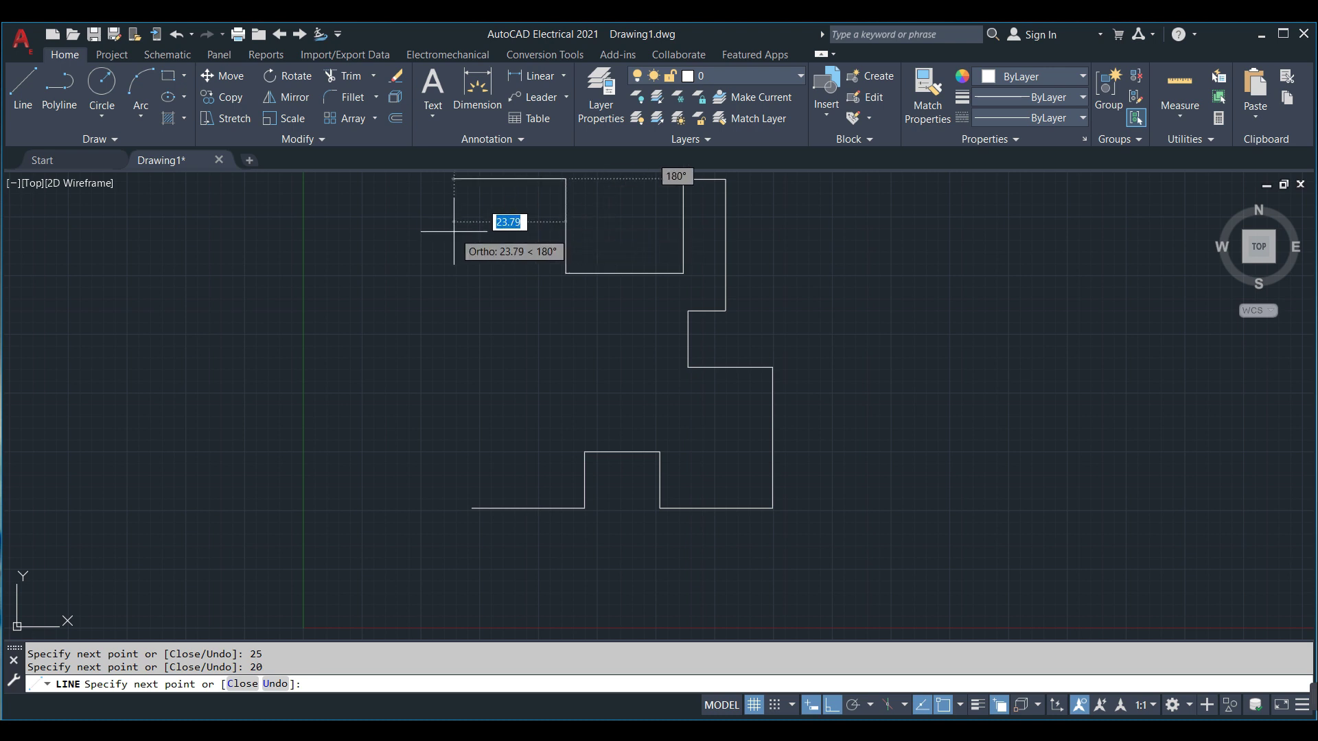
key("BackSpace")
key("Return")
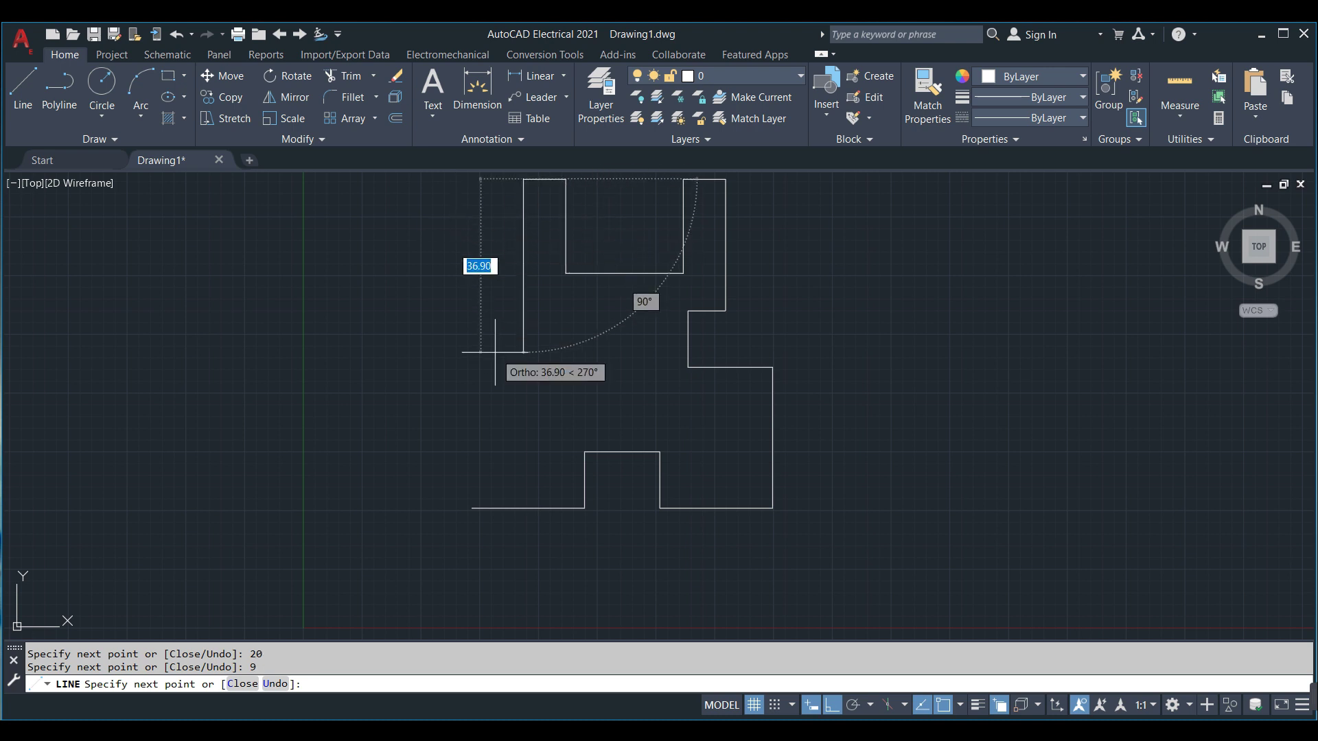
type("8")
key("Return")
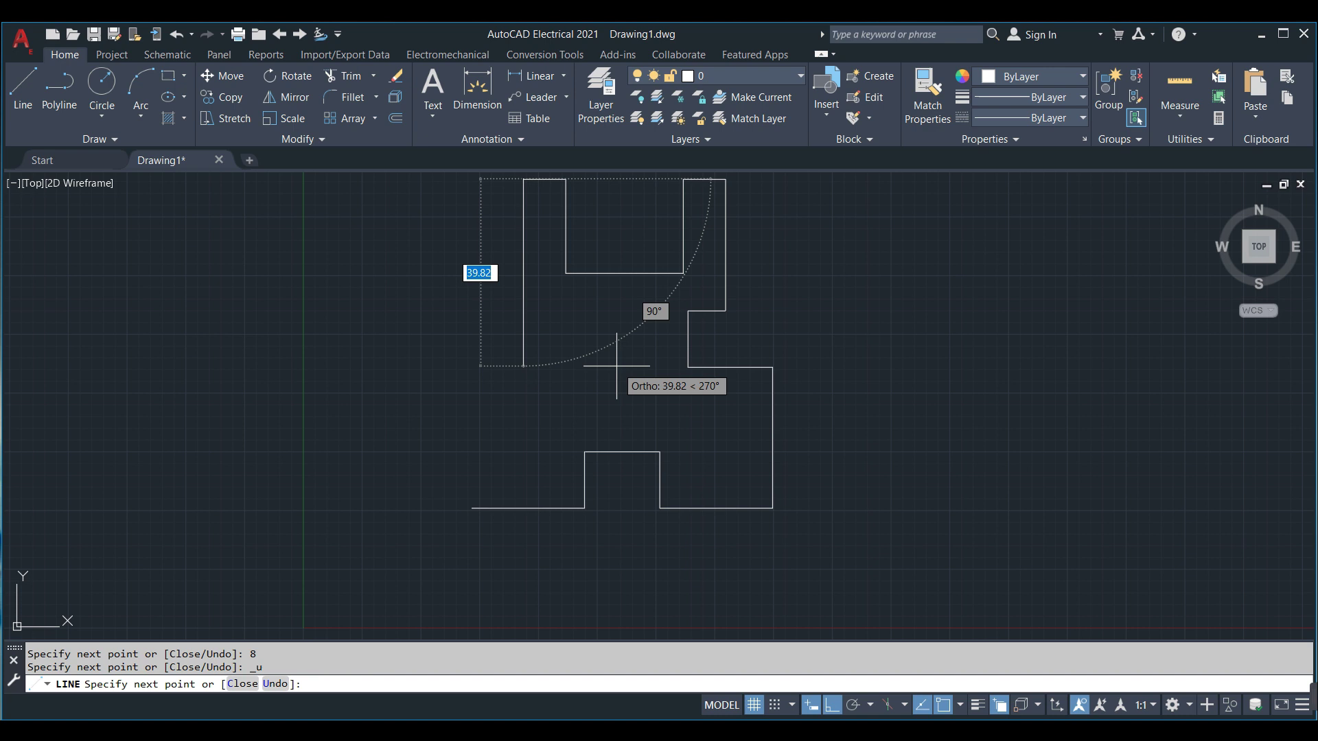
key("Return")
key("Return")
type("12")
key("Return")
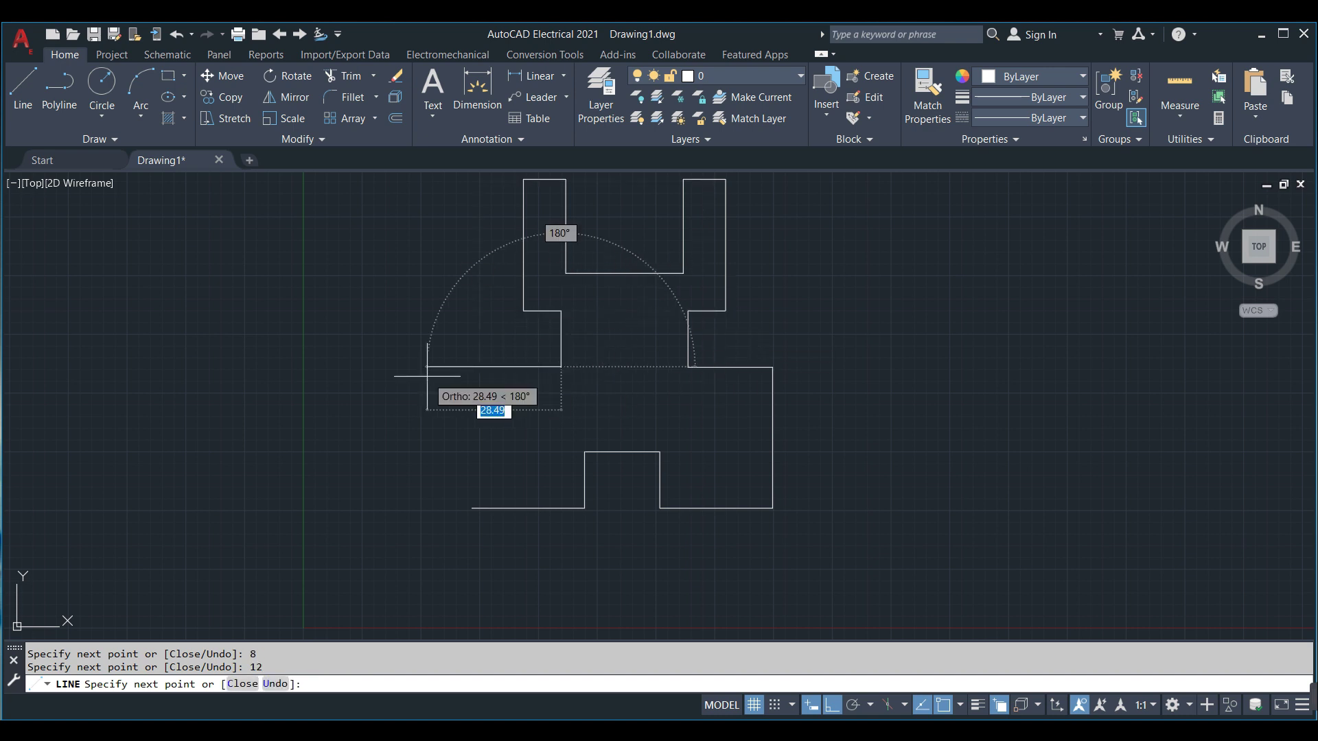
type("8")
key("Return")
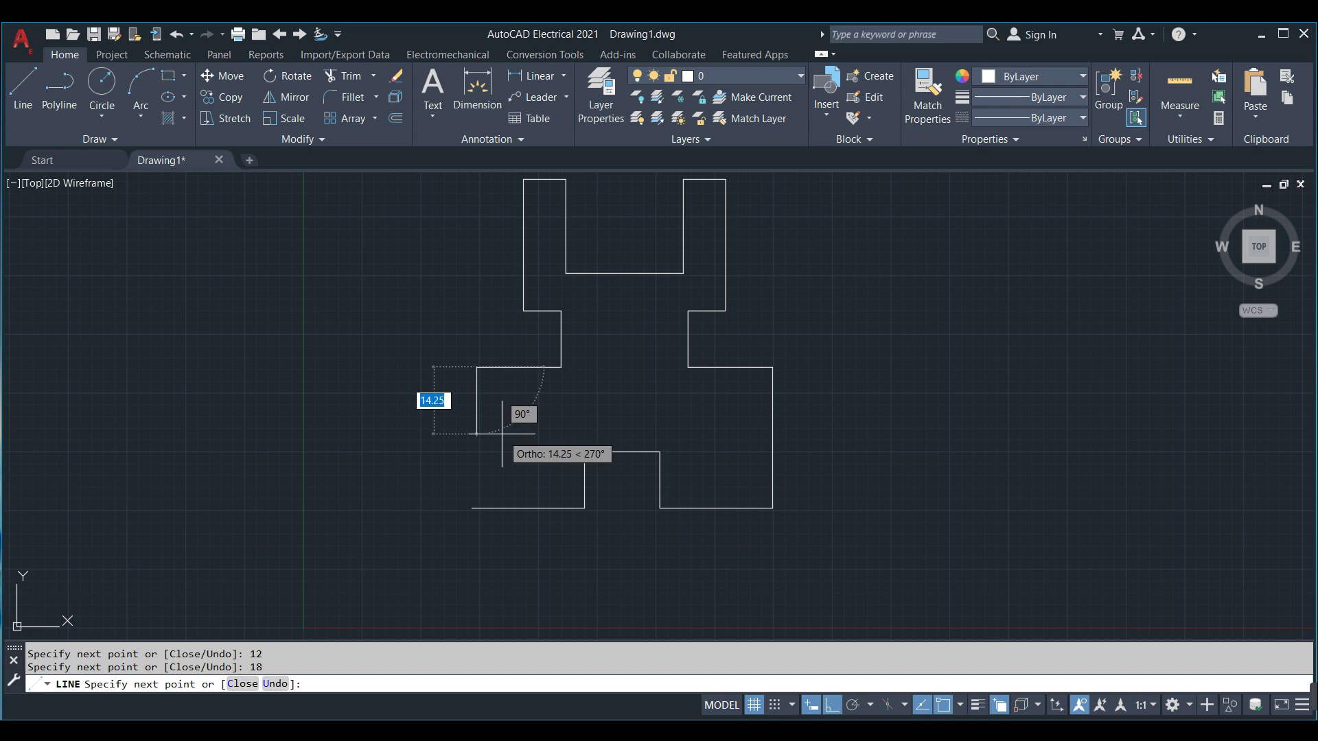
type("30")
key("Return")
key("Escape")
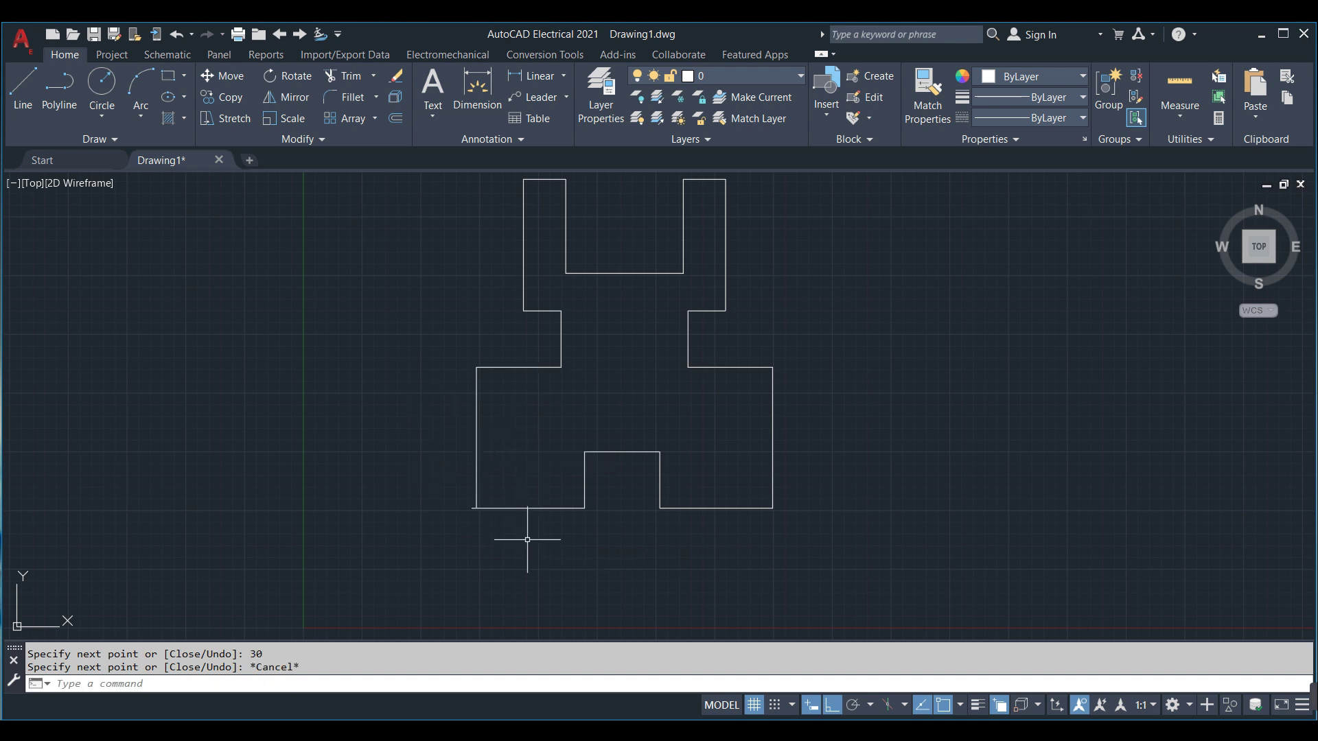
Dimension the base: right base 24.00, notch 16.00 and left base 24.00
left_click(539, 75)
left_click(660, 508)
left_click(772, 508)
left_click(755, 524)
key("Return")
left_click(584, 452)
left_click(659, 451)
left_click(622, 466)
key("Return")
left_click(584, 508)
left_click(476, 508)
left_click(481, 532)
Add the 30.00 left edge and 18.00 left shoulder dimensions
key("Return")
left_click(477, 508)
left_click(476, 368)
key("Return")
left_click(476, 367)
left_click(561, 367)
left_click(522, 352)
Dimension the left step at 12.00, redoing a mis-picked one, and the left leg at 28.00
key("Return")
left_click(561, 310)
left_click(561, 368)
key("Escape")
key("Return")
left_click(561, 310)
left_click(561, 367)
left_click(540, 323)
key("Return")
left_click(523, 310)
left_click(523, 179)
left_click(504, 206)
Dimension the right step at 12.00 and the right shoulder at 18.00
key("Return")
left_click(688, 310)
left_click(688, 367)
left_click(704, 381)
key("Return")
left_click(688, 367)
left_click(772, 367)
left_click(734, 356)
Add the 8.00 right ledge and 30.00 right edge dimensions
key("Return")
left_click(726, 310)
left_click(688, 310)
key("Return")
left_click(772, 368)
left_click(772, 508)
left_click(787, 439)
Dimension the right leg at 28.00 and both leg tops at 9.00
middle_click_drag(790, 309, 801, 406)
key("Return")
left_click(737, 408)
left_click(737, 277)
key("Return")
left_click(738, 277)
left_click(695, 278)
key("Return")
left_click(577, 278)
left_click(549, 263)
Dimension the left leg's inner edge at 20.00 and pick a corner of the top recess
key("Return")
left_click(577, 277)
left_click(578, 371)
key("Return")
left_click(577, 370)
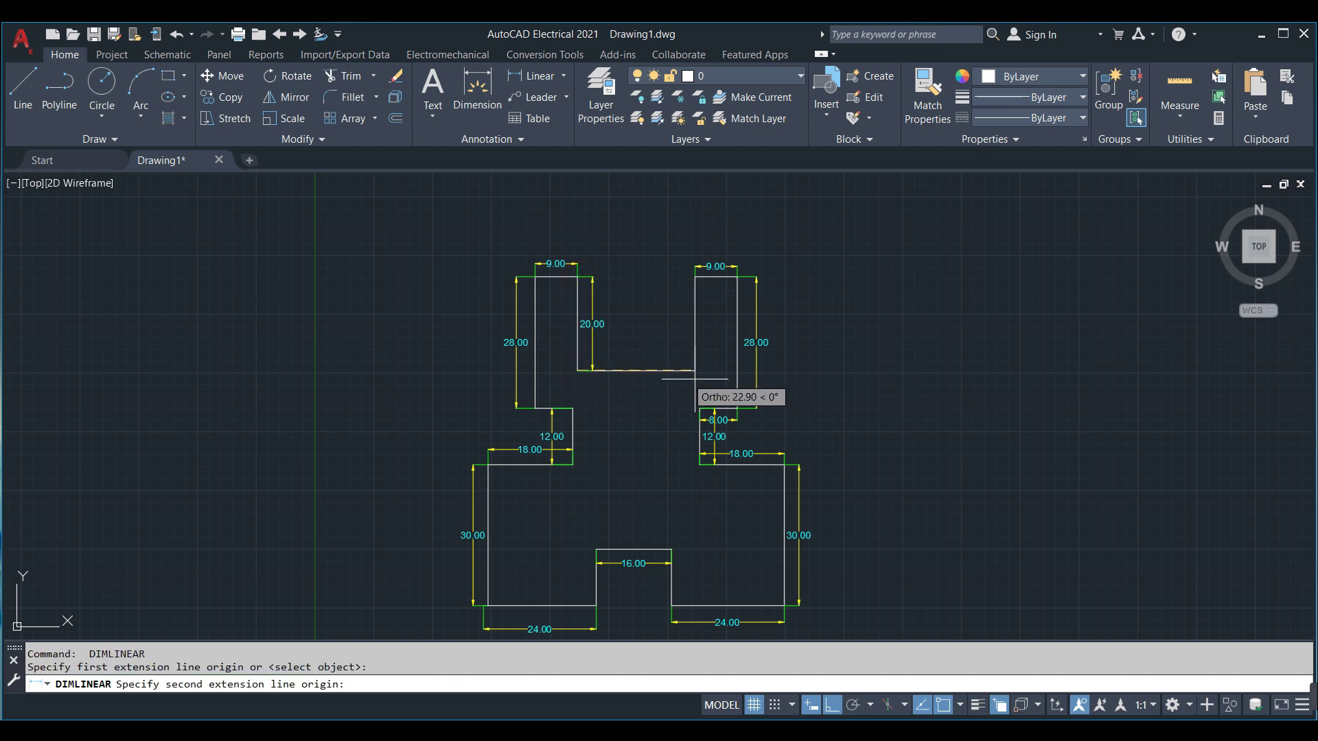
left_click(695, 370)
scroll(826, 314, "up", 2)
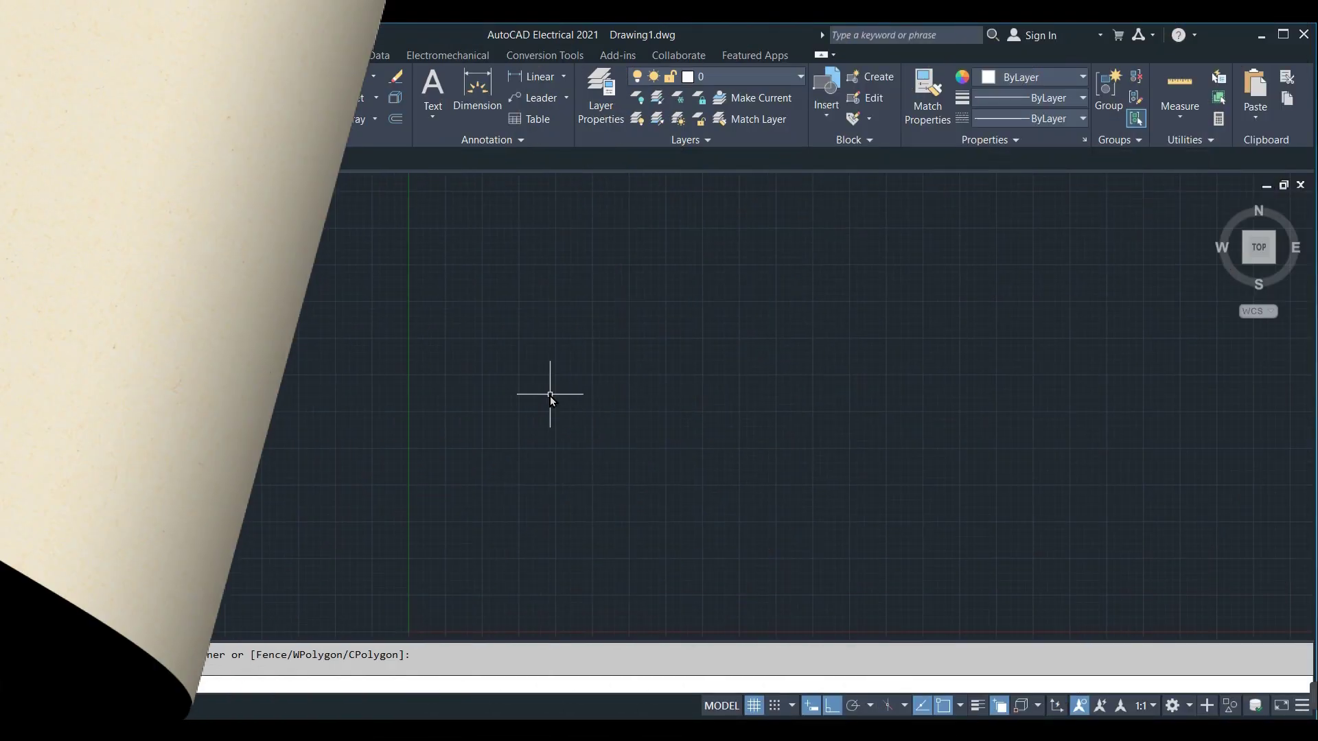
Draw a long vertical reference line with LINE
type("L")
key("Return")
left_click(588, 233)
left_click(588, 589)
key("Escape")
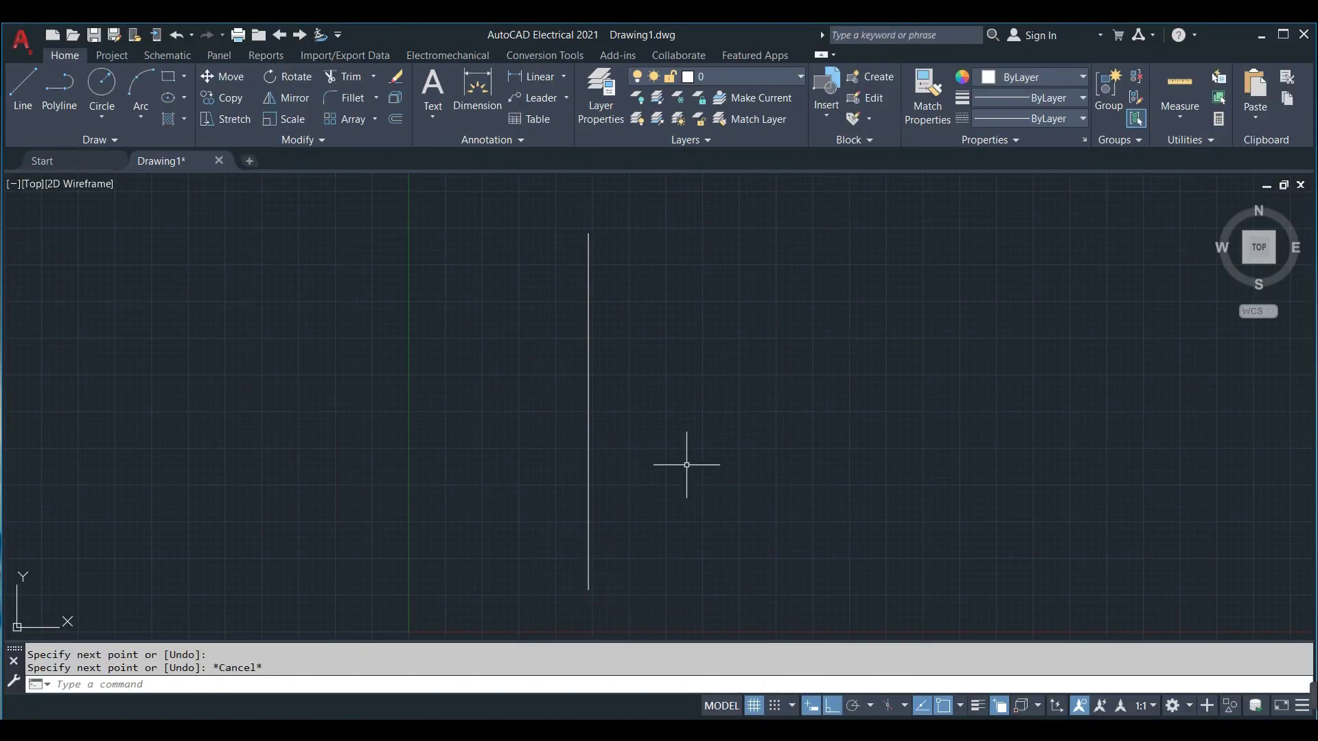
Draw the lower half-profile: 18 and 8 horizontal, 12 vertical, 11 leftward, 21 vertical
key("Return")
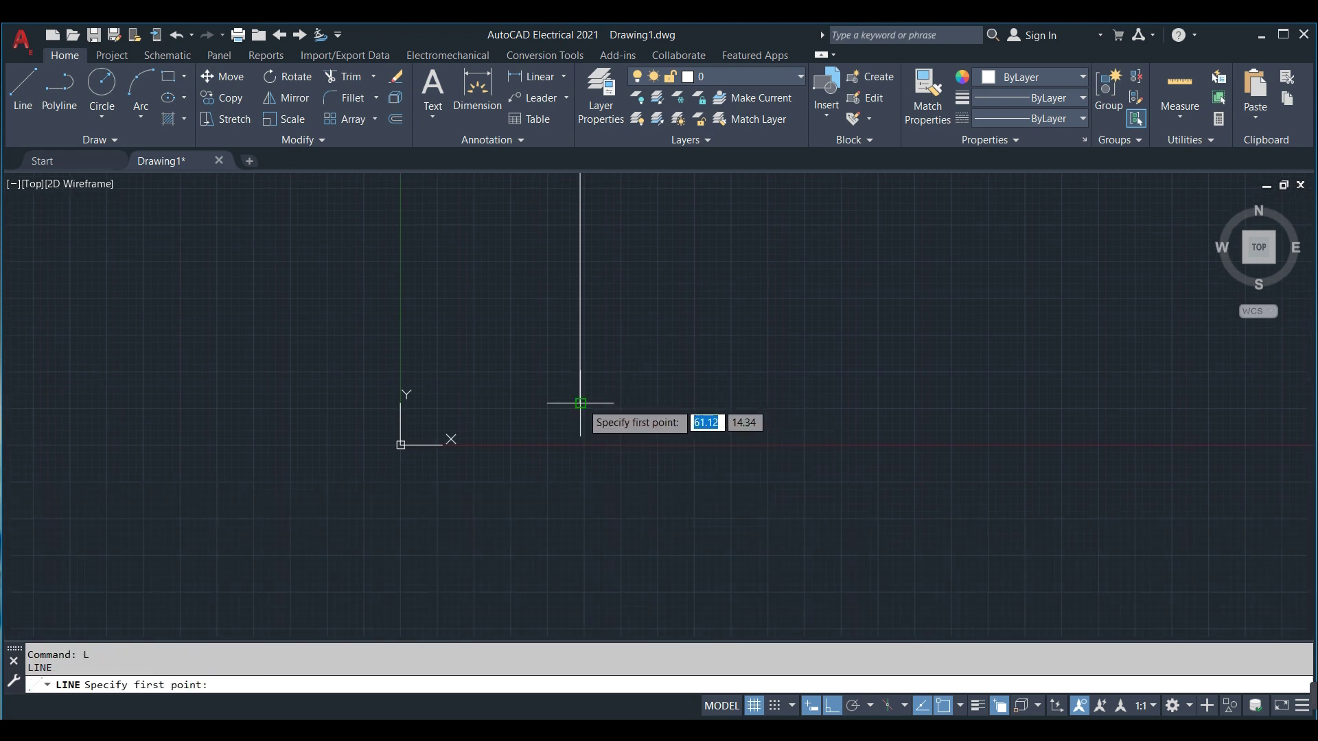
left_click(580, 404)
type("18")
key("Return")
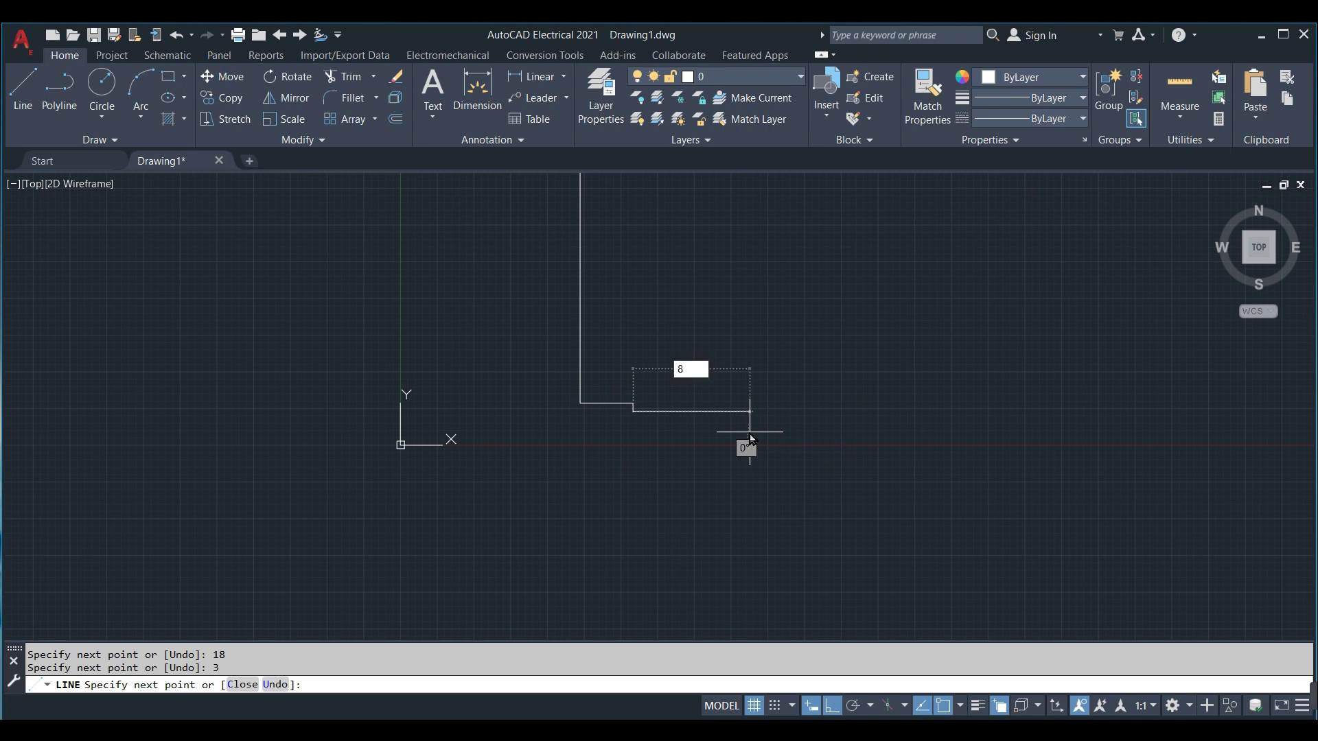
key("Return")
key("Return")
type("1")
key("Return")
type("21")
key("Return")
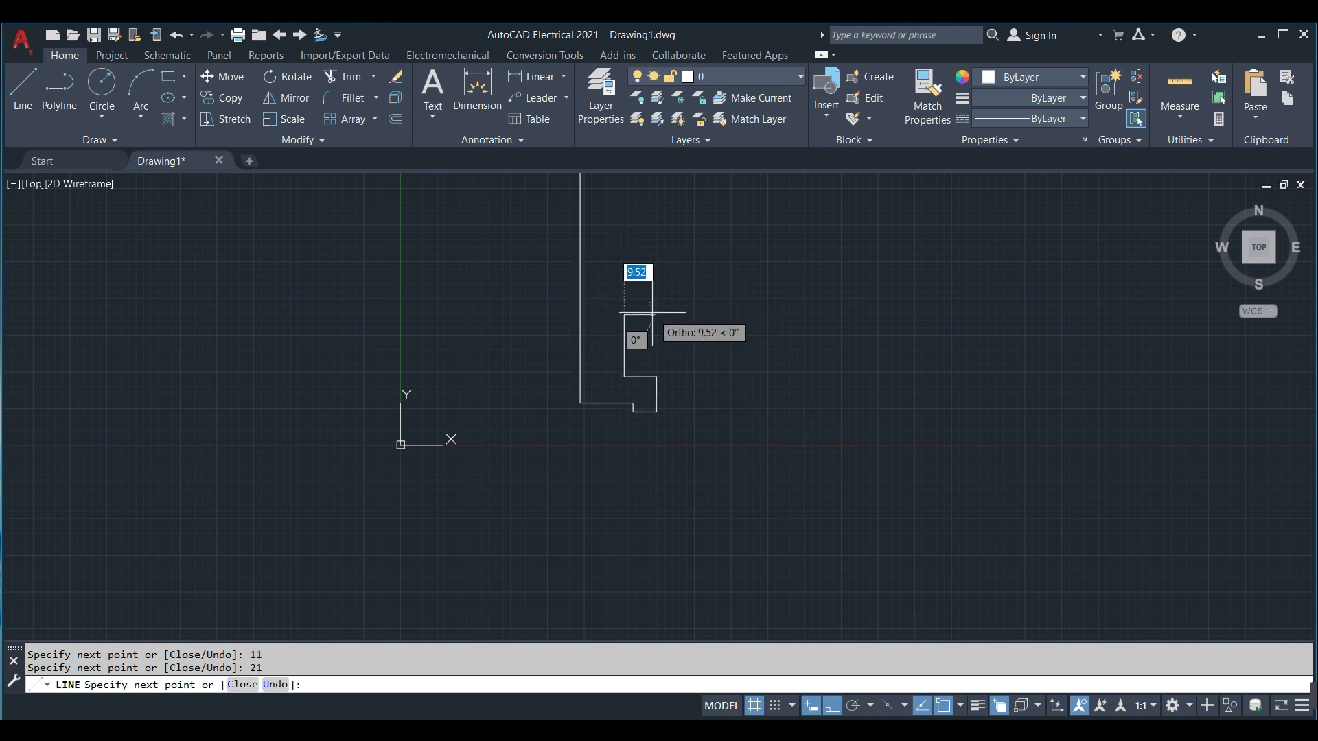
type("l")
key("Return")
Draw the upper step 63 units up: a 14 horizontal, 7 vertical and a downward edge
middle_click_drag(580, 403, 580, 615)
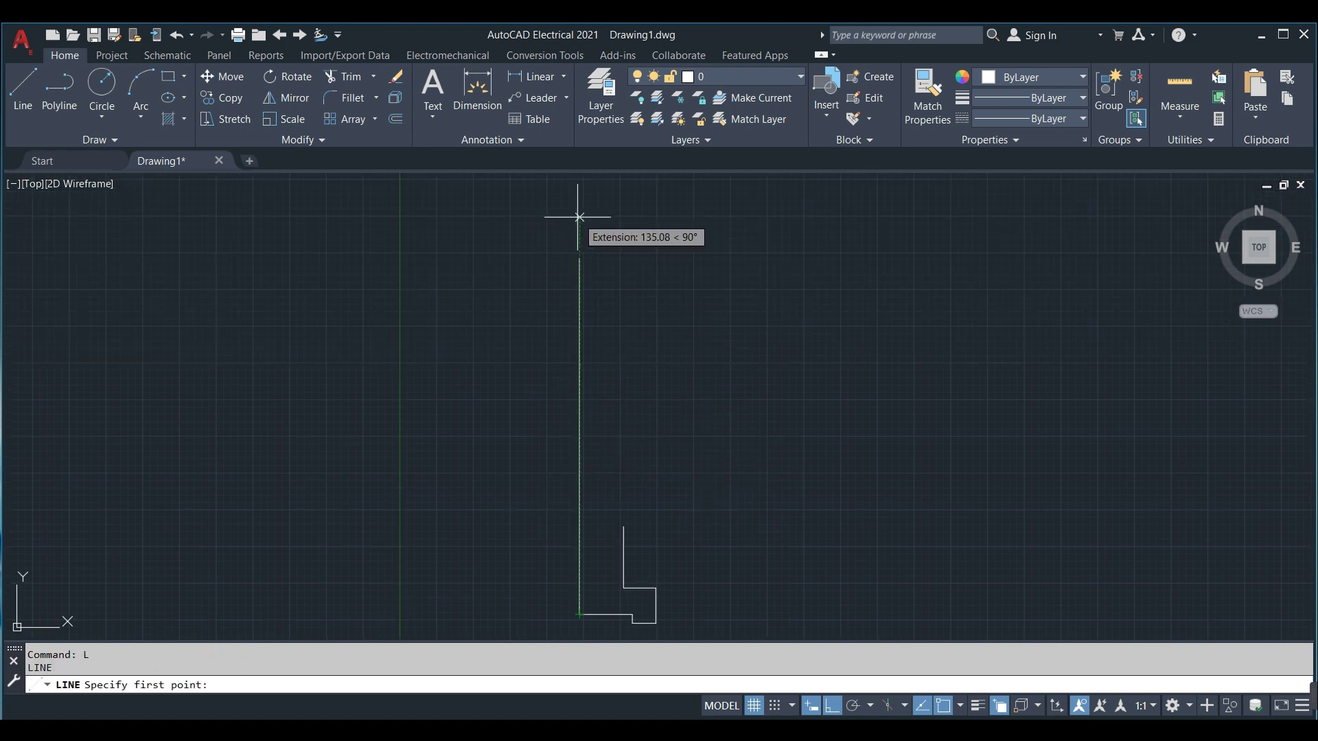
type("63")
key("Return")
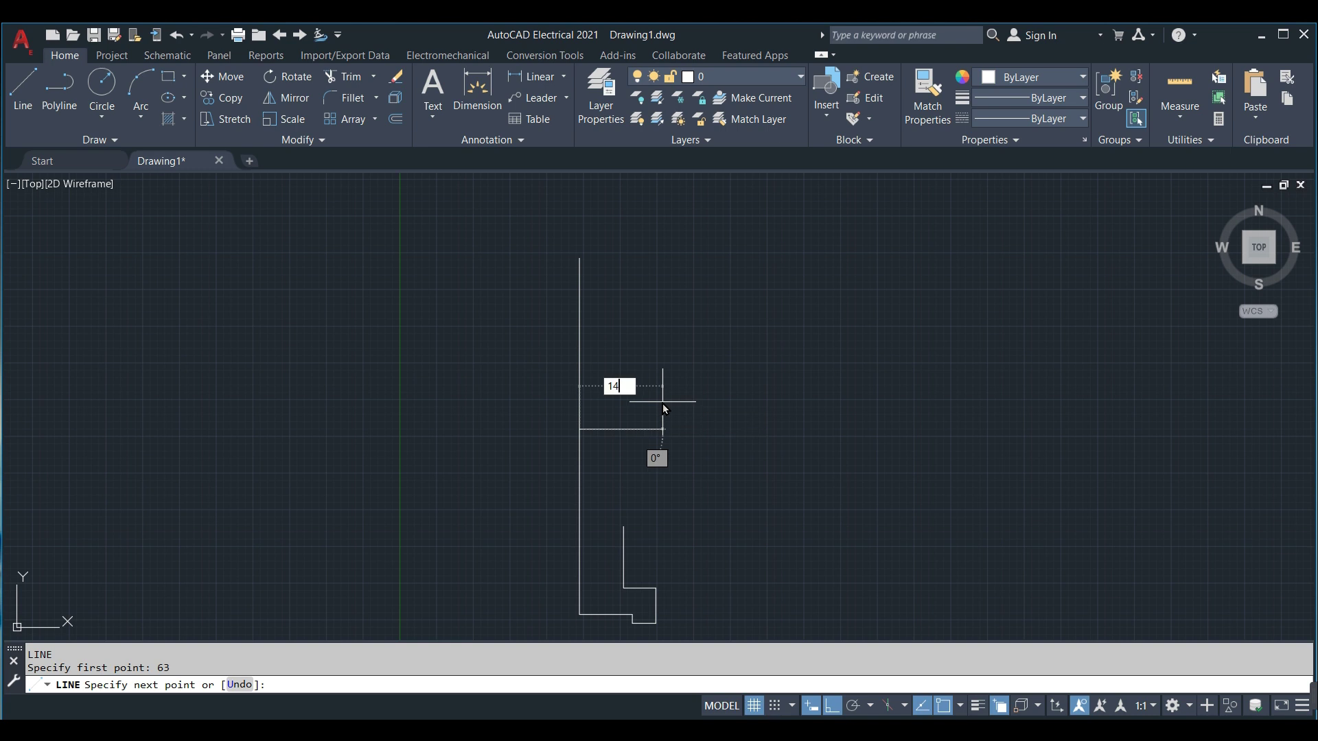
key("Return")
type("7")
key("Return")
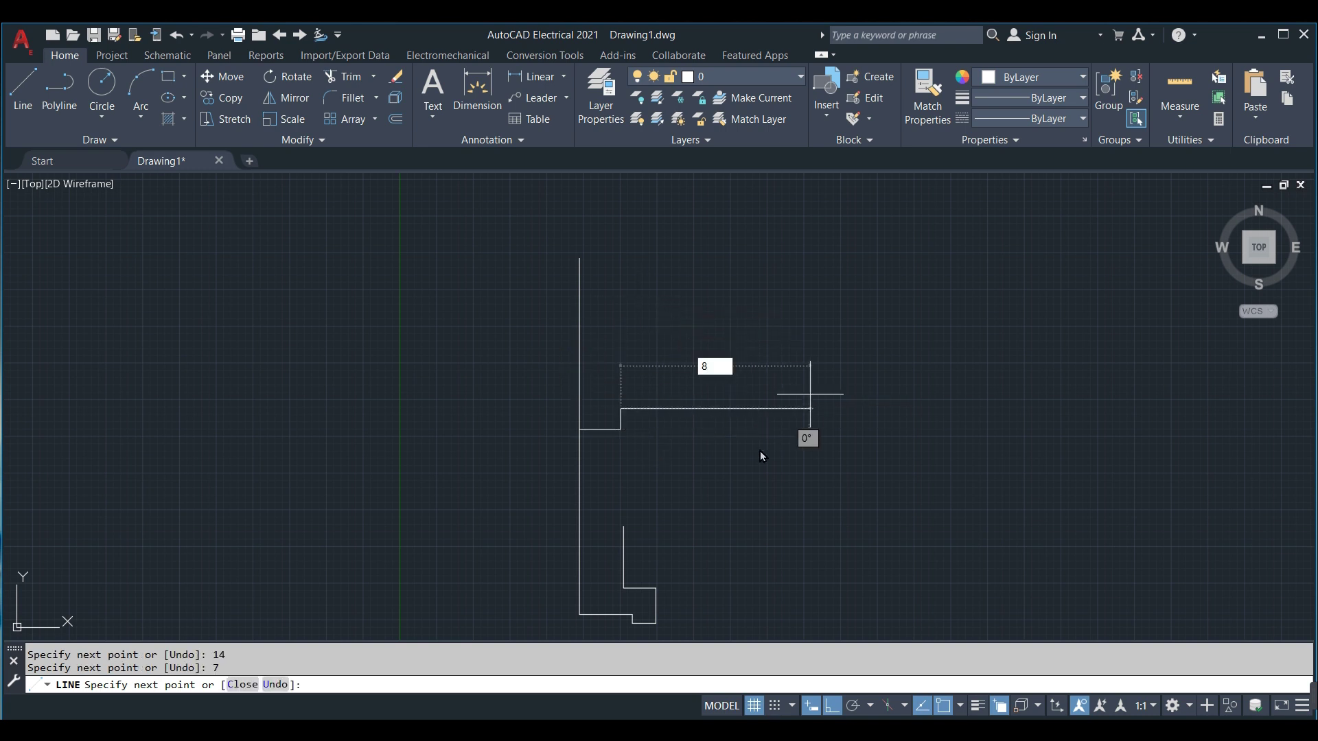
left_click(665, 538)
key("Return")
Pan the view toward the upper corner of the profile
scroll(604, 482, "up", 4)
middle_click_drag(611, 515, 553, 391)
type("L")
key("Return")
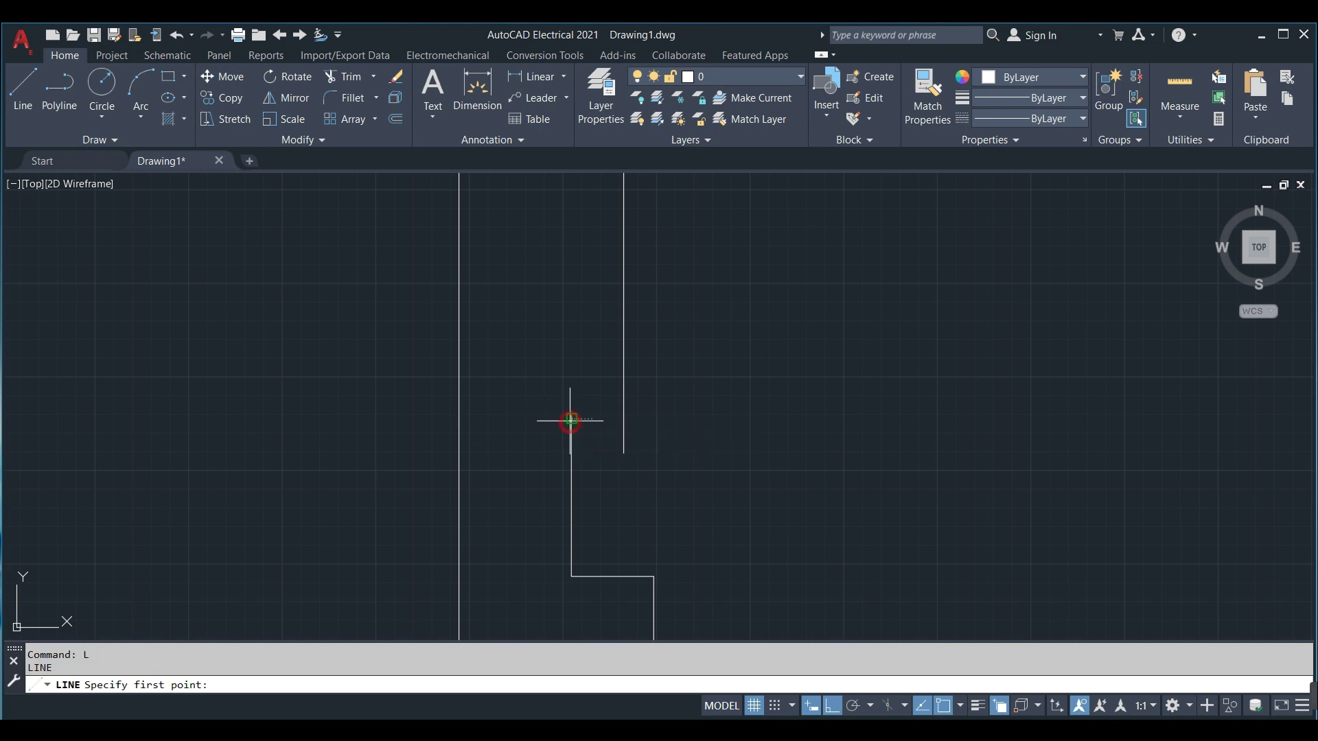
Add the top vertical and horizontal edges, then a slanted edge with Ortho off
left_click(570, 420)
left_click(569, 278)
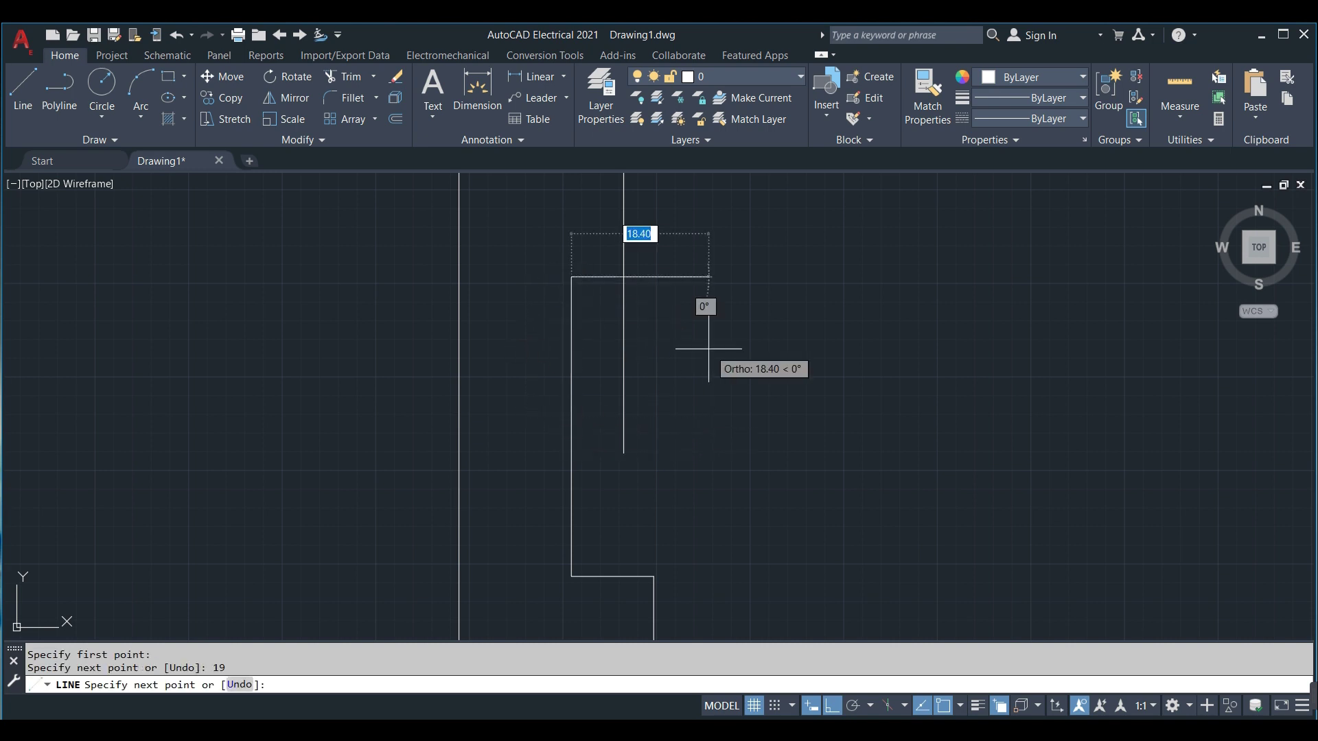
left_click(701, 358)
key("Escape")
type("L")
key("Return")
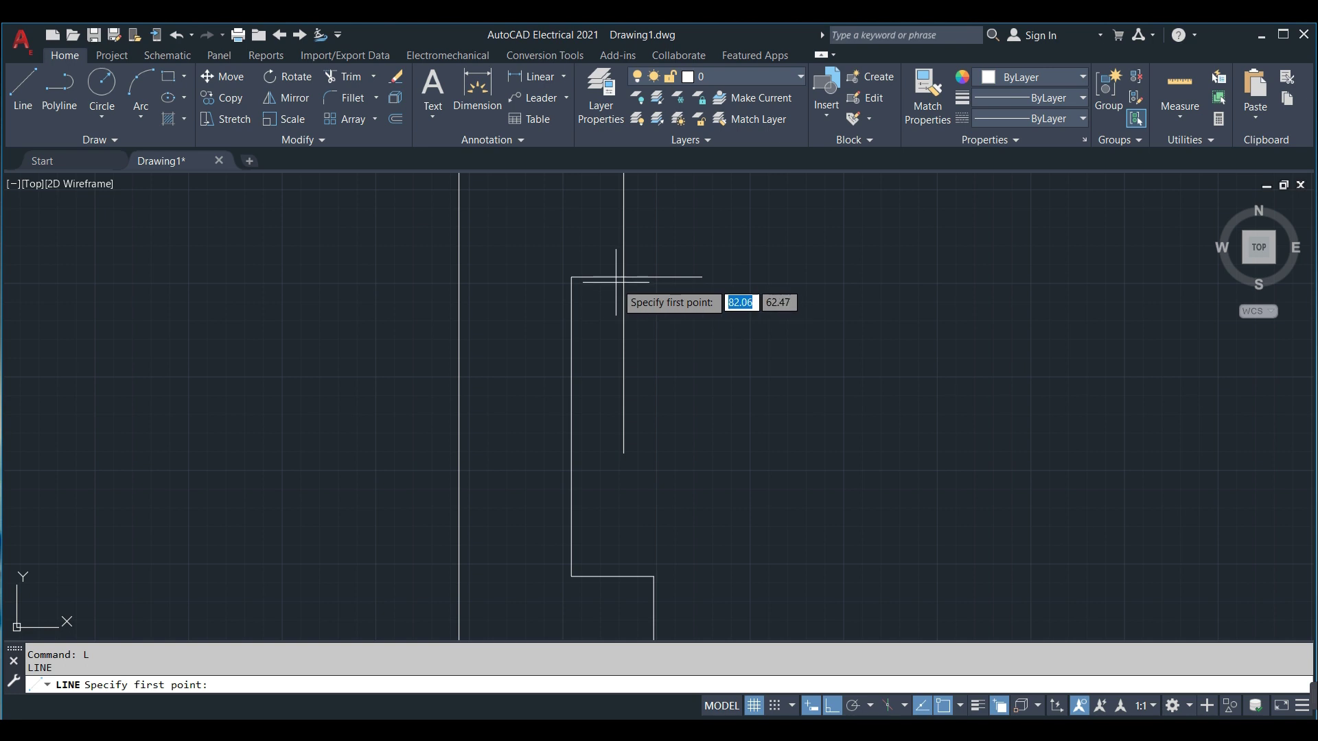
left_click(623, 277)
key("F8")
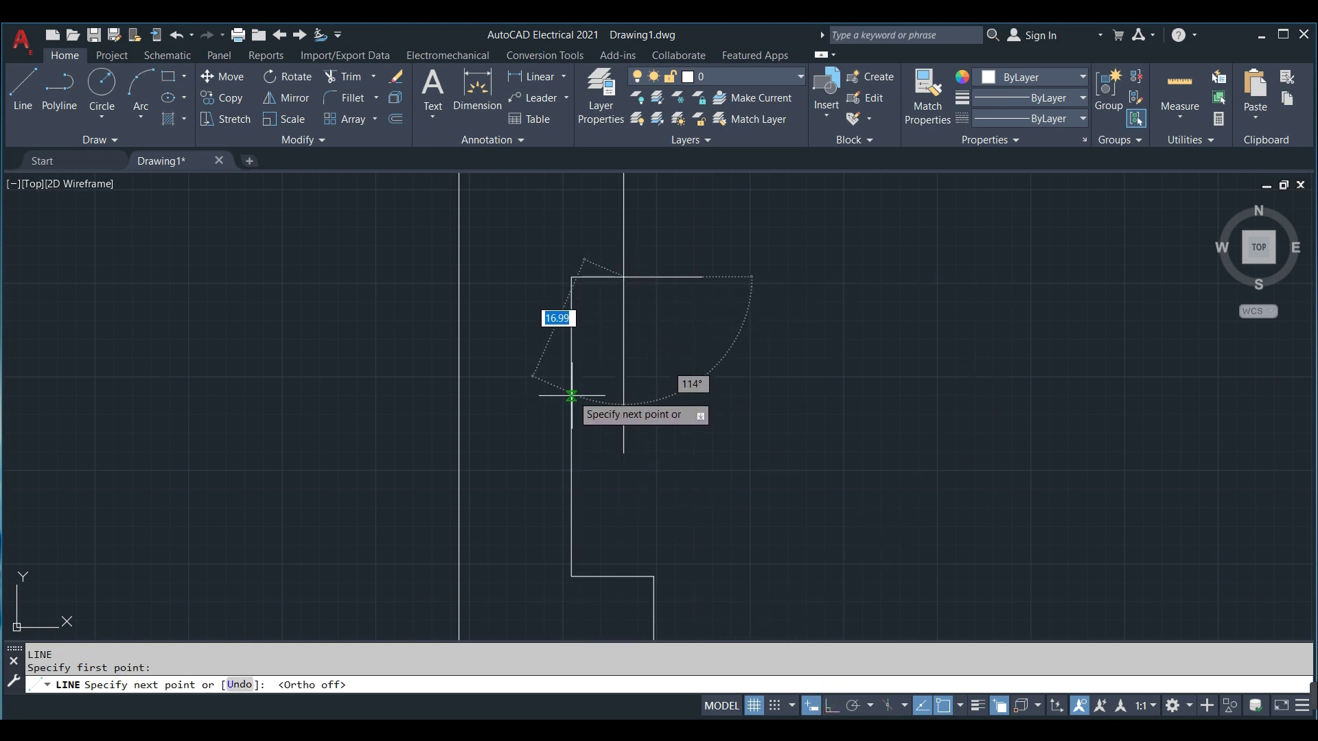
left_click(571, 418)
key("Escape")
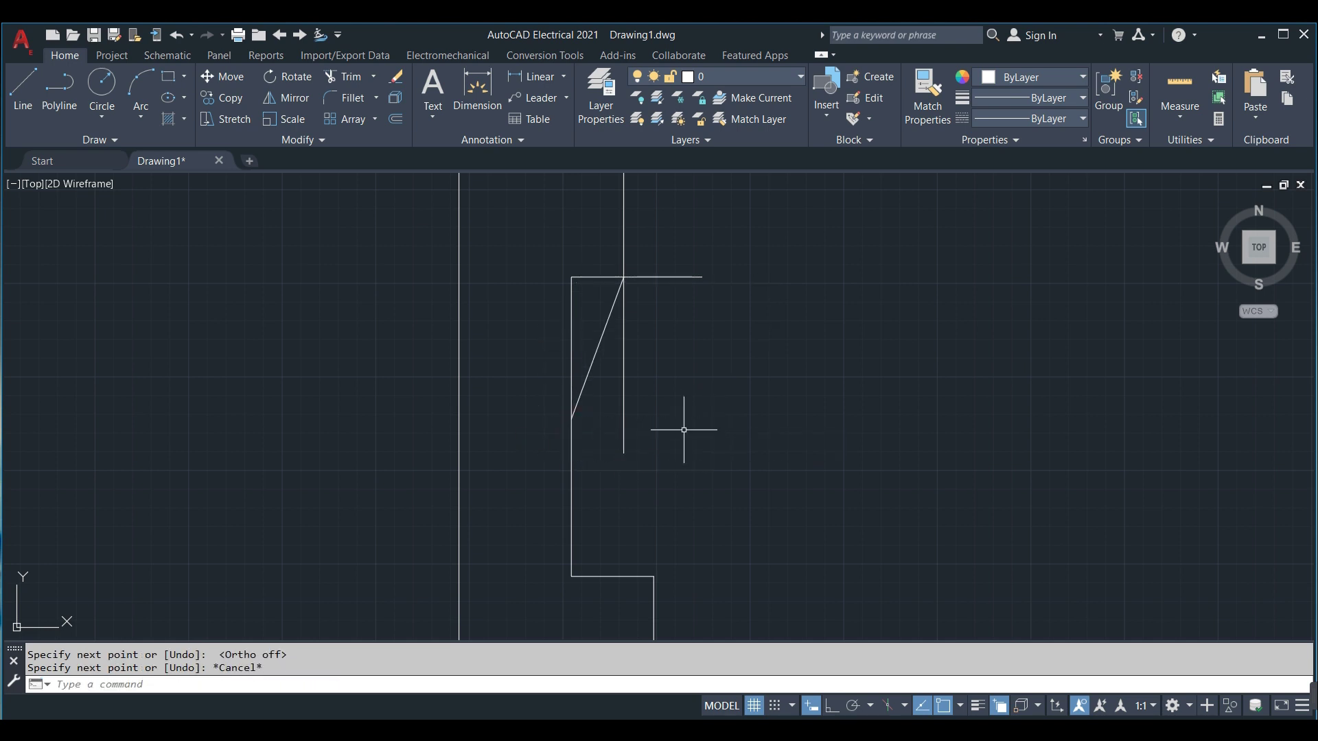
type("tr")
Trim the overhanging line pieces from the half-profile
key("Return")
left_click_drag(563, 302, 579, 286)
left_click(625, 403)
left_click_drag(647, 260, 651, 292)
key("Escape")
Mirror the half-profile about the vertical centre line, keeping the original
scroll(681, 432, "down", 2)
left_click(693, 611)
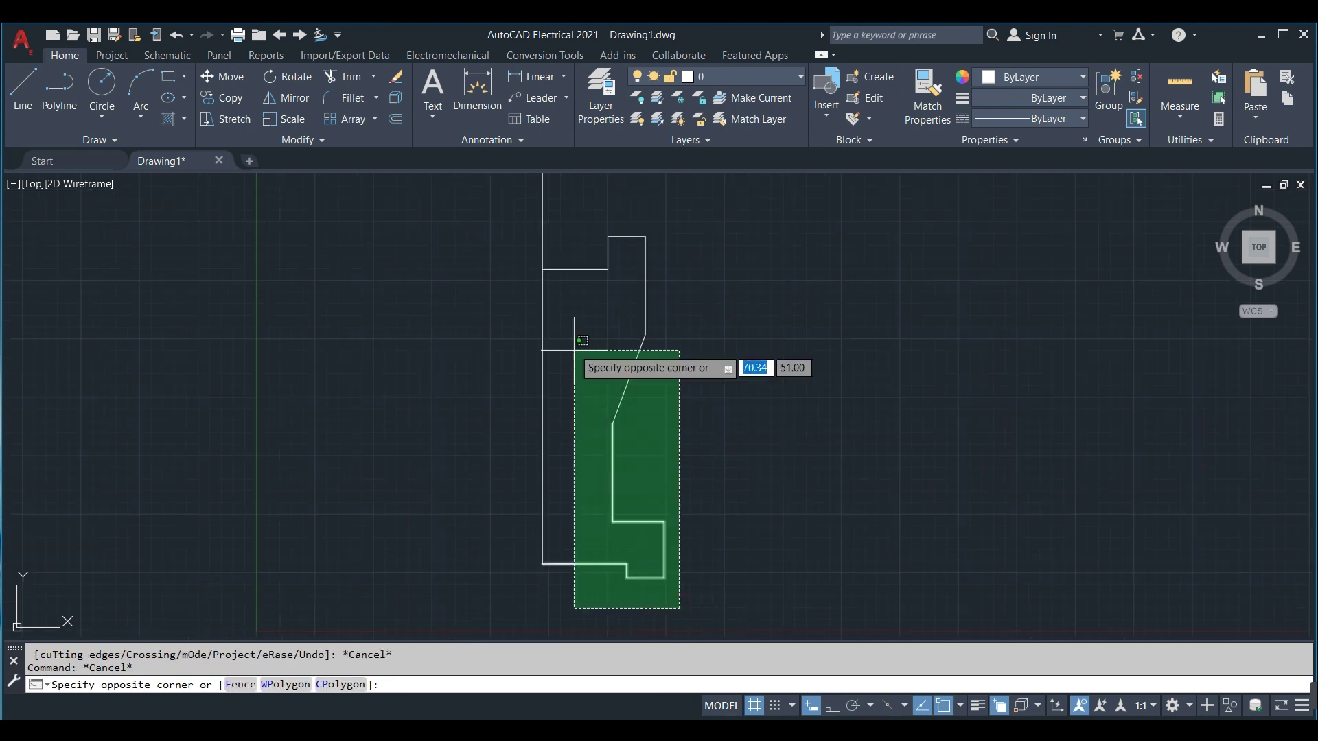
left_click(579, 227)
type("mi")
key("Return")
left_click(542, 269)
left_click(542, 564)
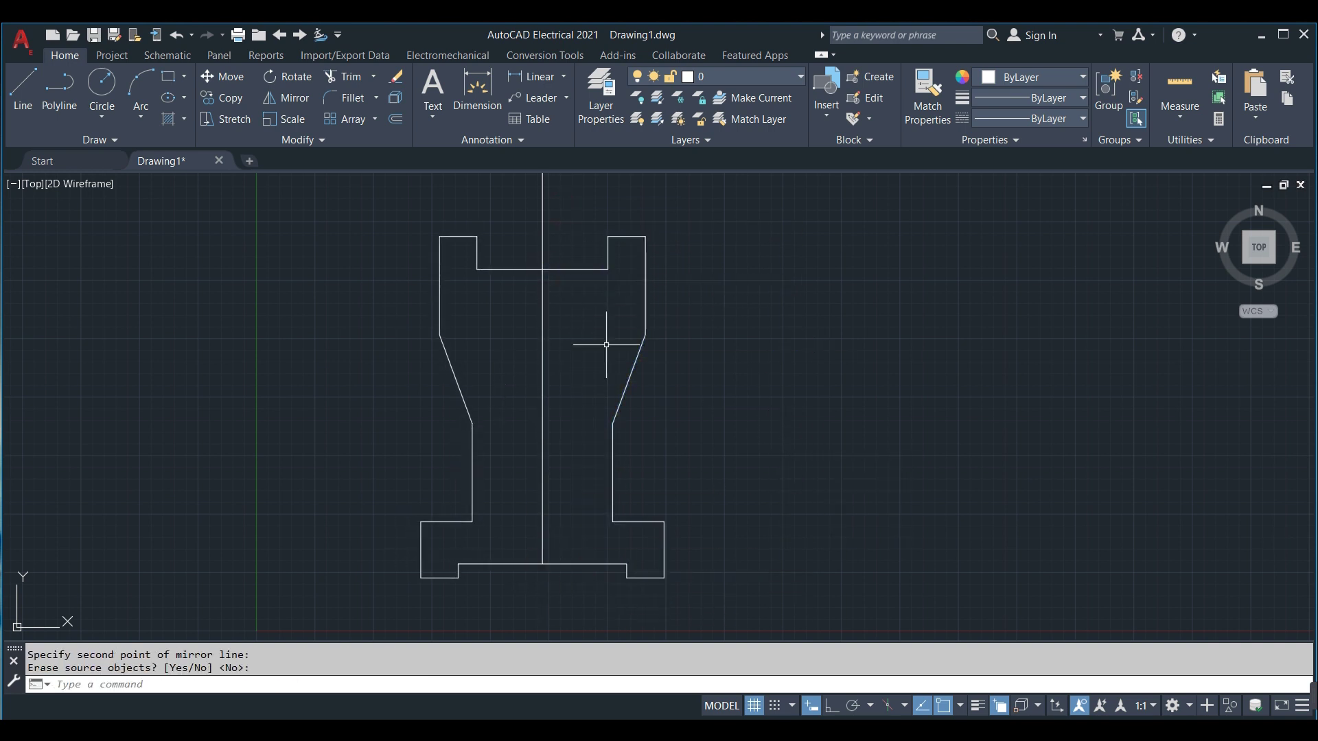
key("Return")
type("l")
key("Return")
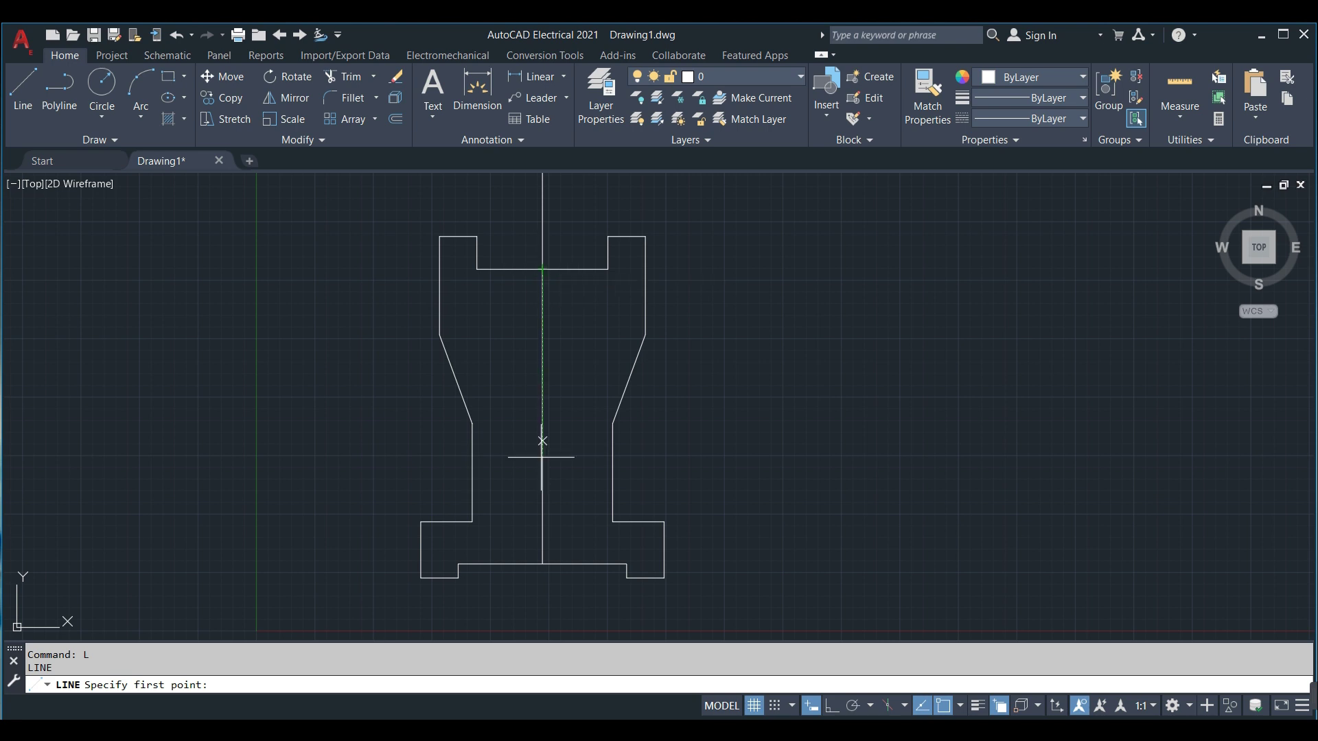
type("8")
key("Return")
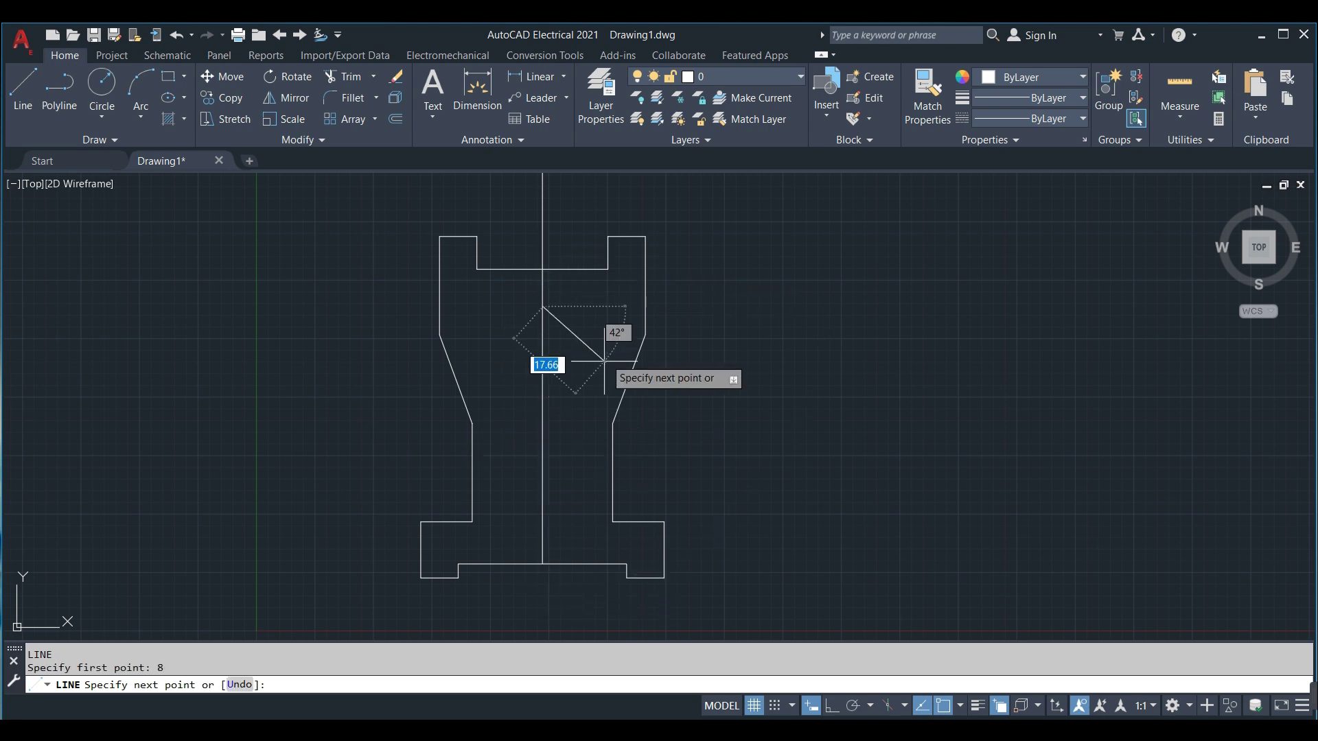
Draw a 14 by 10 triangle on the centre line, closing it with a slanted edge
left_click(831, 706)
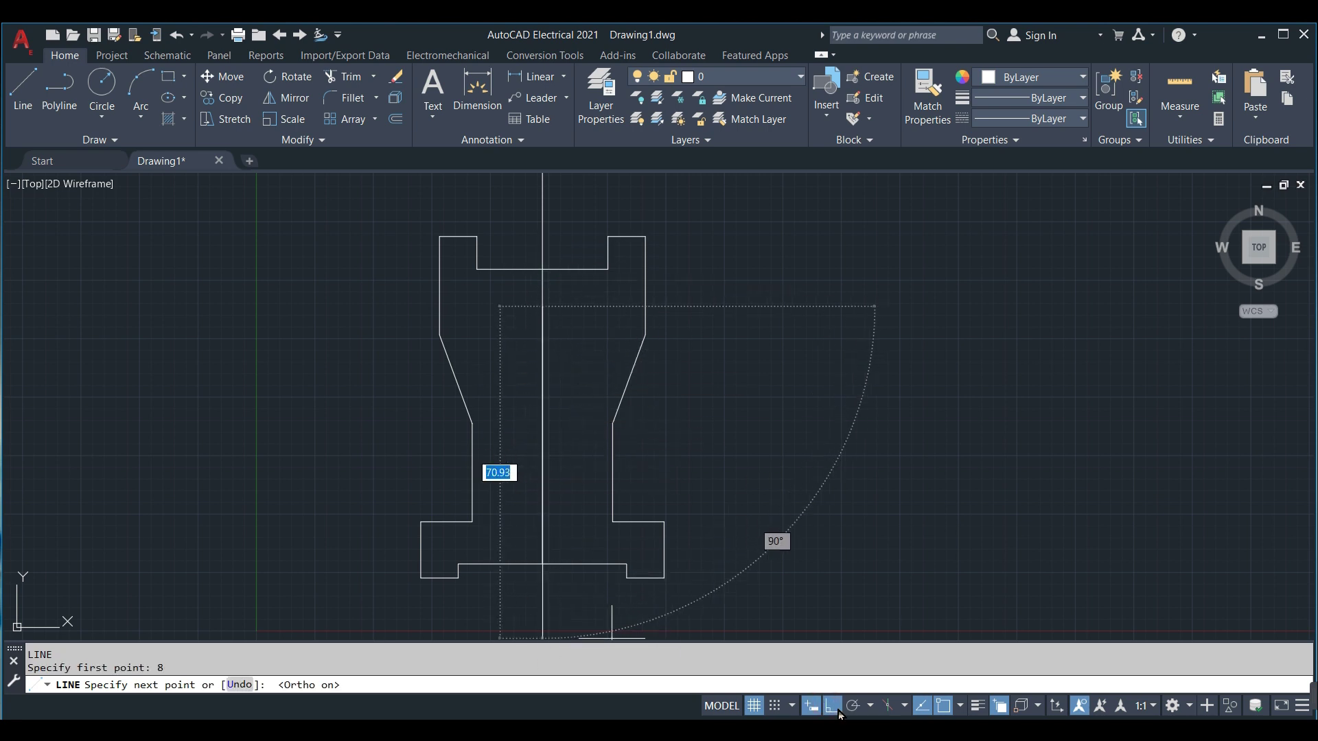
type("14")
key("Return")
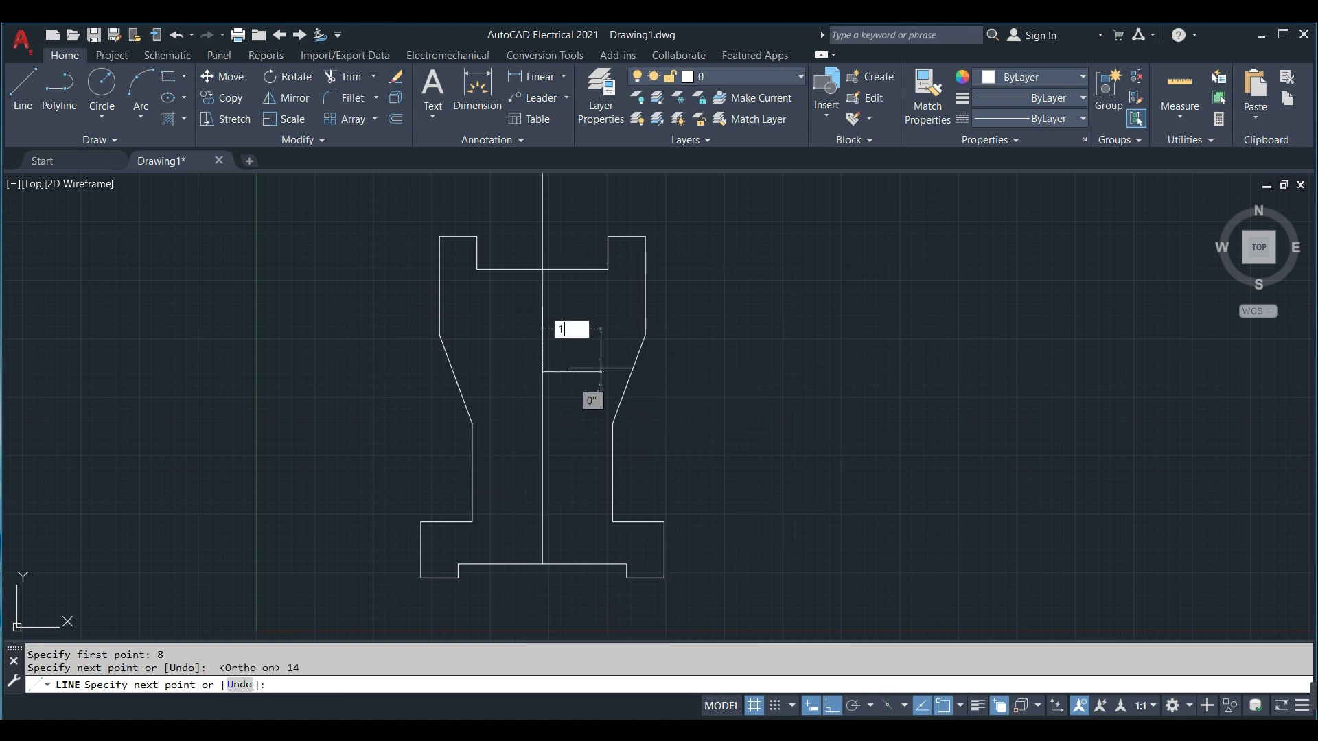
type("0")
key("Return")
key("F8")
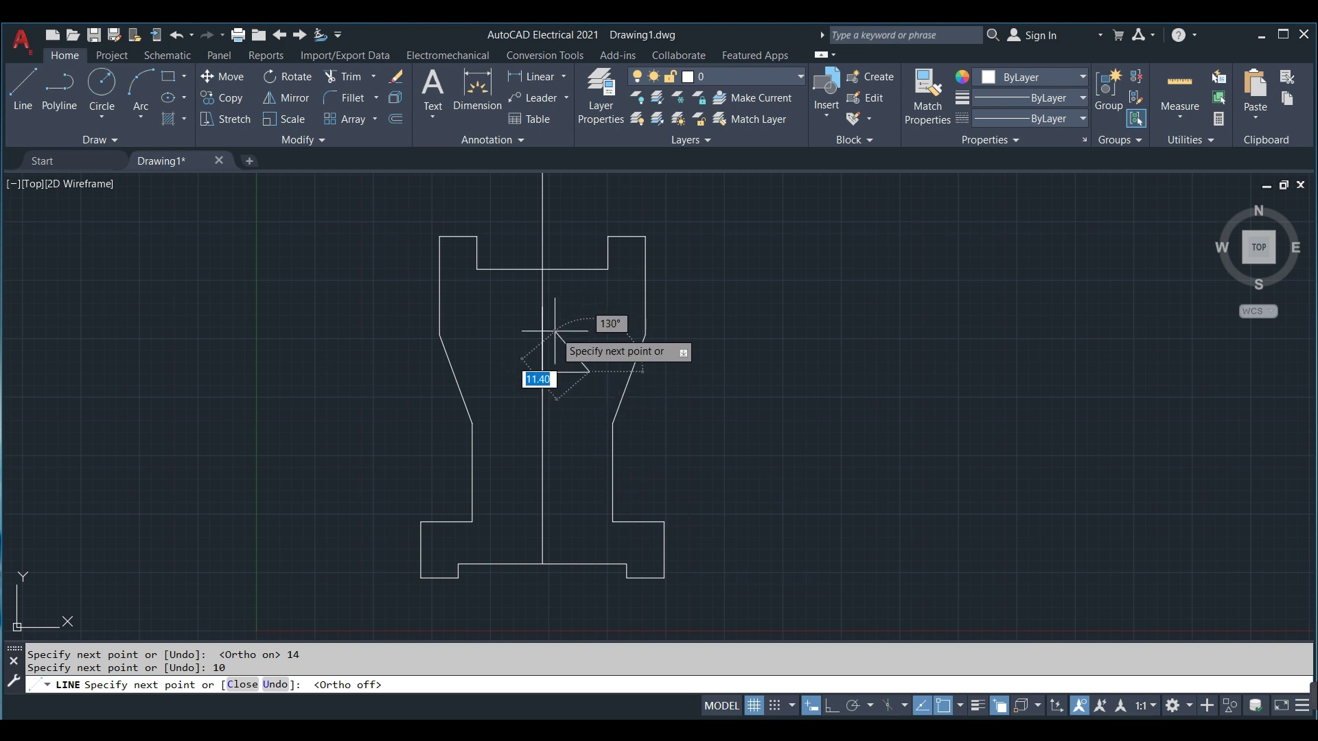
left_click(543, 309)
key("Escape")
Mirror the slanted edge about the horizontal axis, keeping the original
left_click(559, 374)
left_click(527, 316)
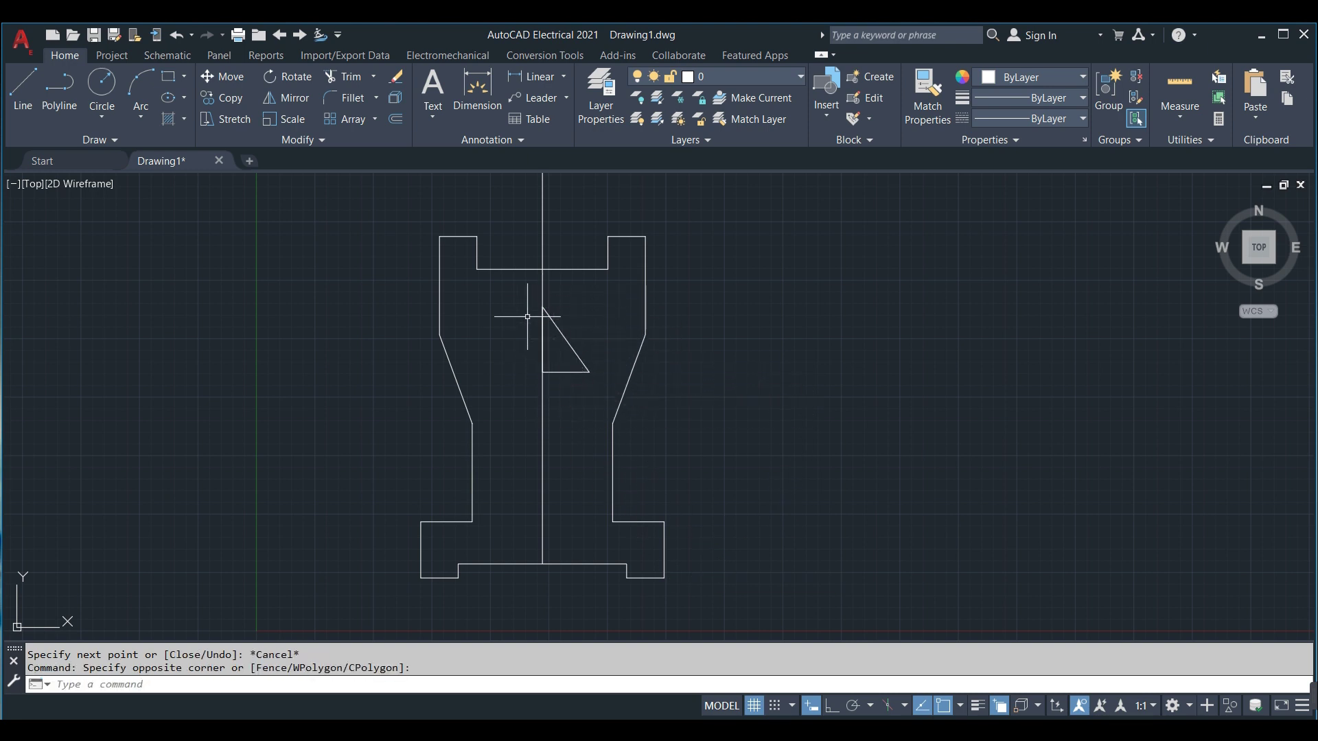
left_click(580, 381)
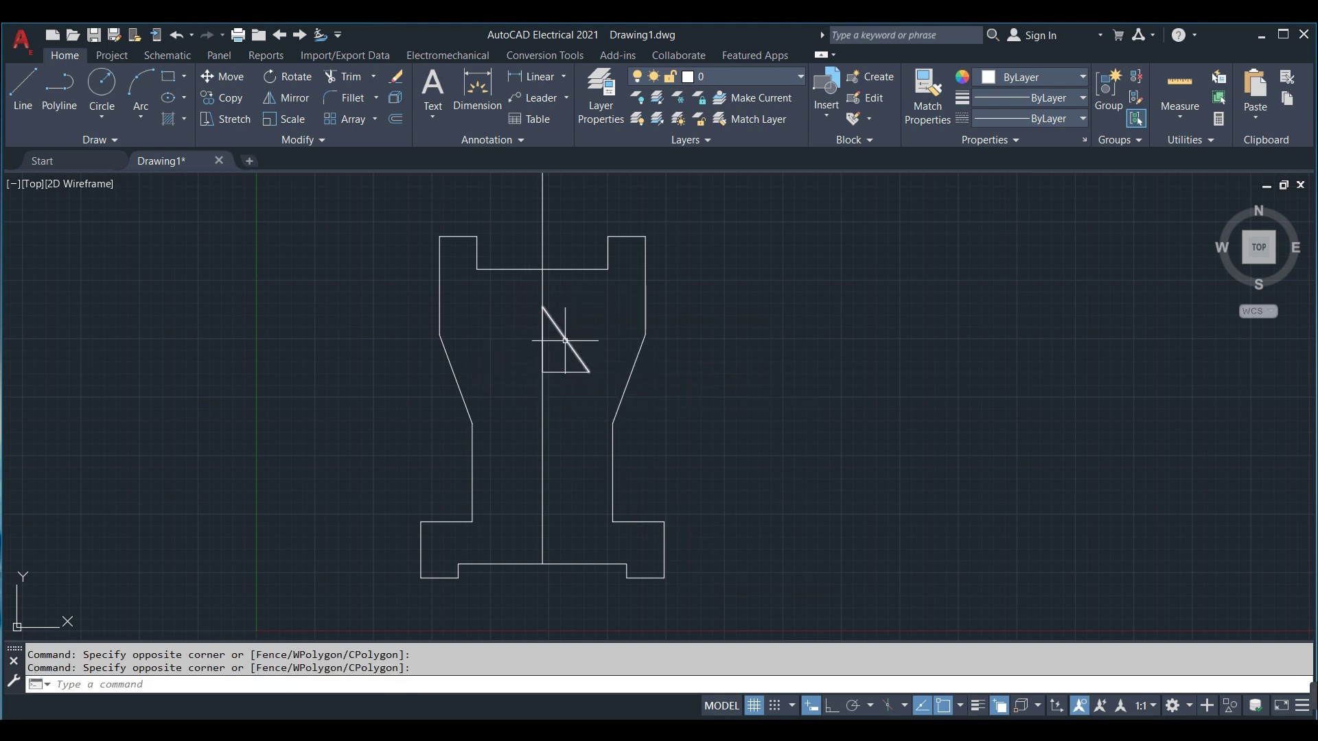
type("mi")
key("Return")
left_click(589, 371)
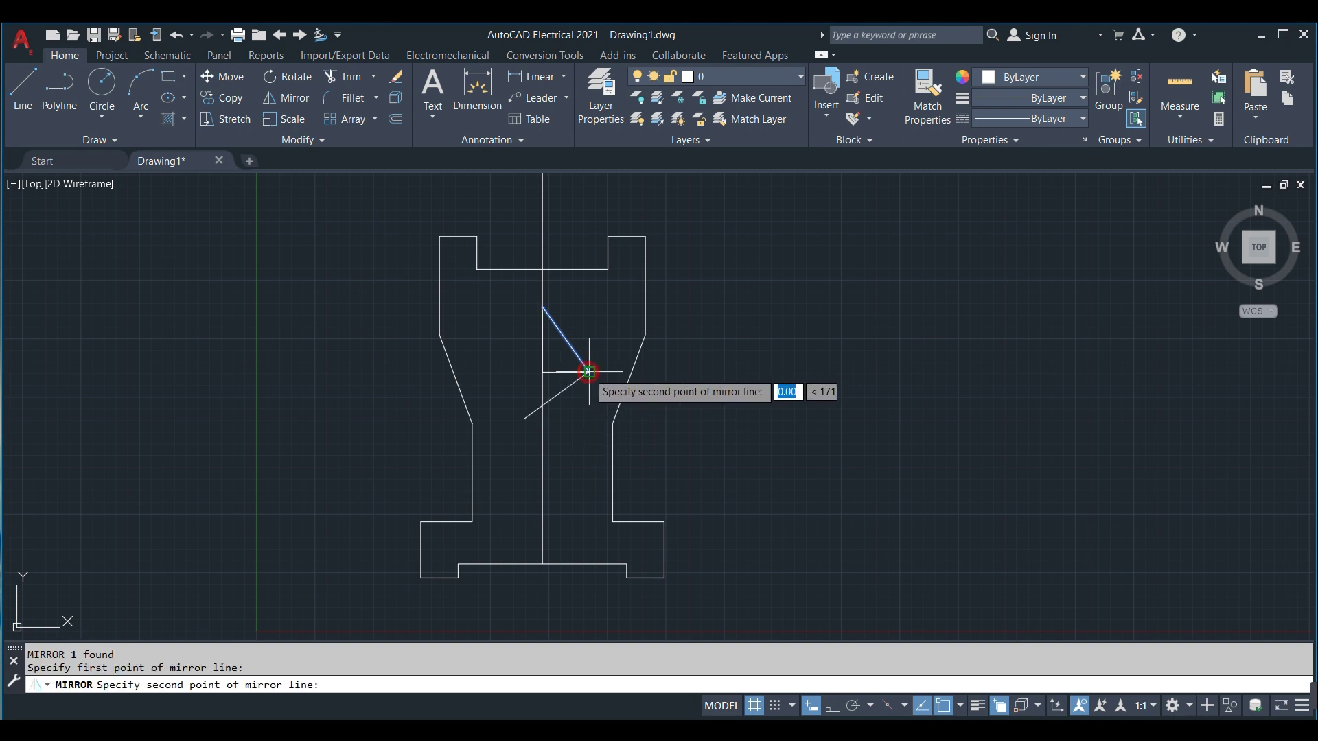
left_click(542, 372)
key("Return")
Mirror both slanted edges about the vertical centre line to complete the diamond
left_click_drag(571, 434, 578, 362)
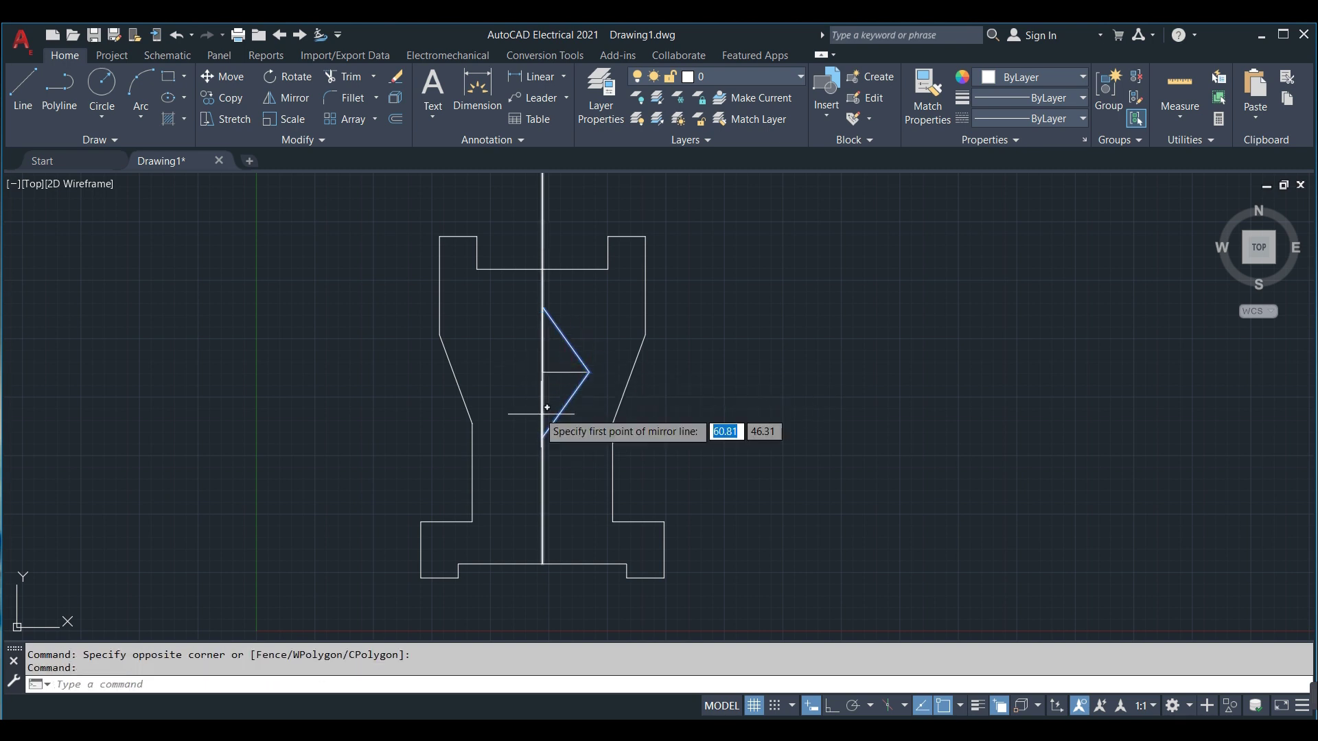
type("MI")
left_click(543, 433)
left_click(523, 304)
right_click(560, 373)
key("Return")
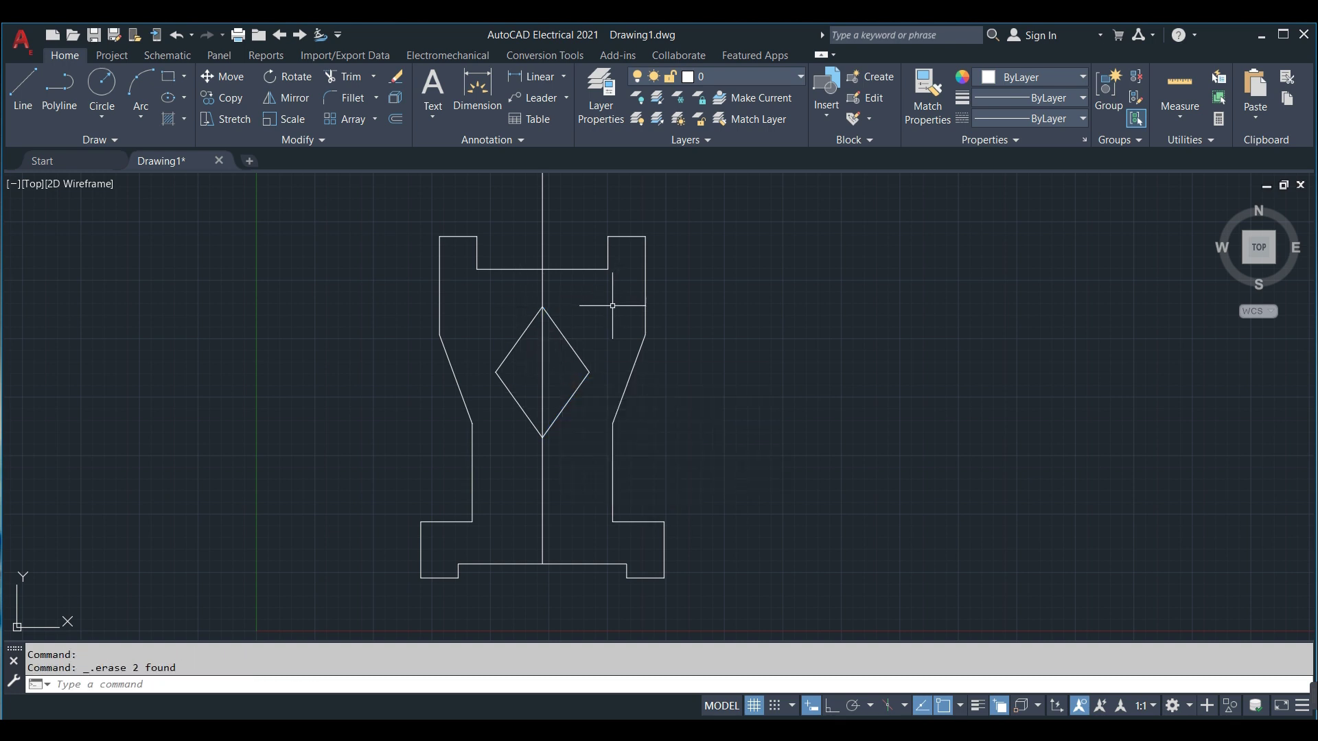
Extend the vertical centre line past the profile's bottom and top using its end grips
left_click(542, 563)
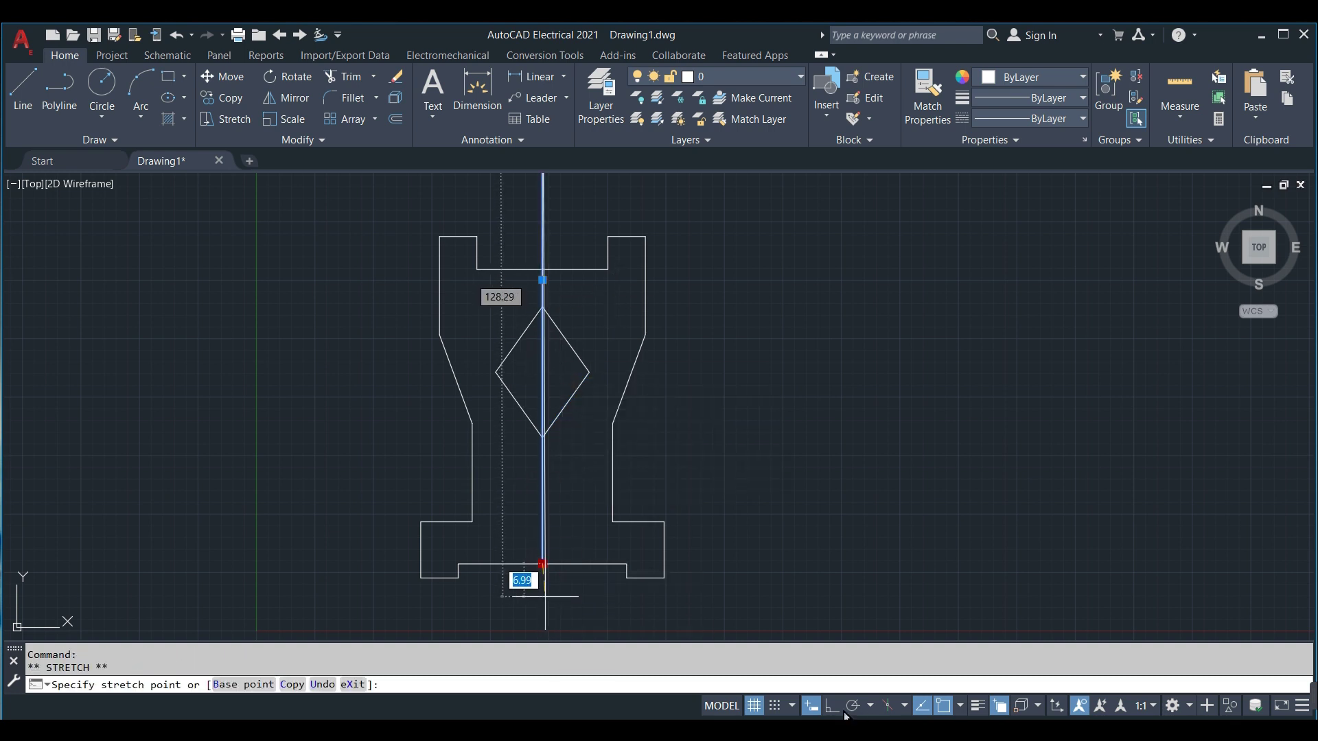
left_click(559, 603)
scroll(612, 470, "down", 3)
left_click(584, 224)
left_click(590, 308)
key("Escape")
scroll(621, 382, "up", 4)
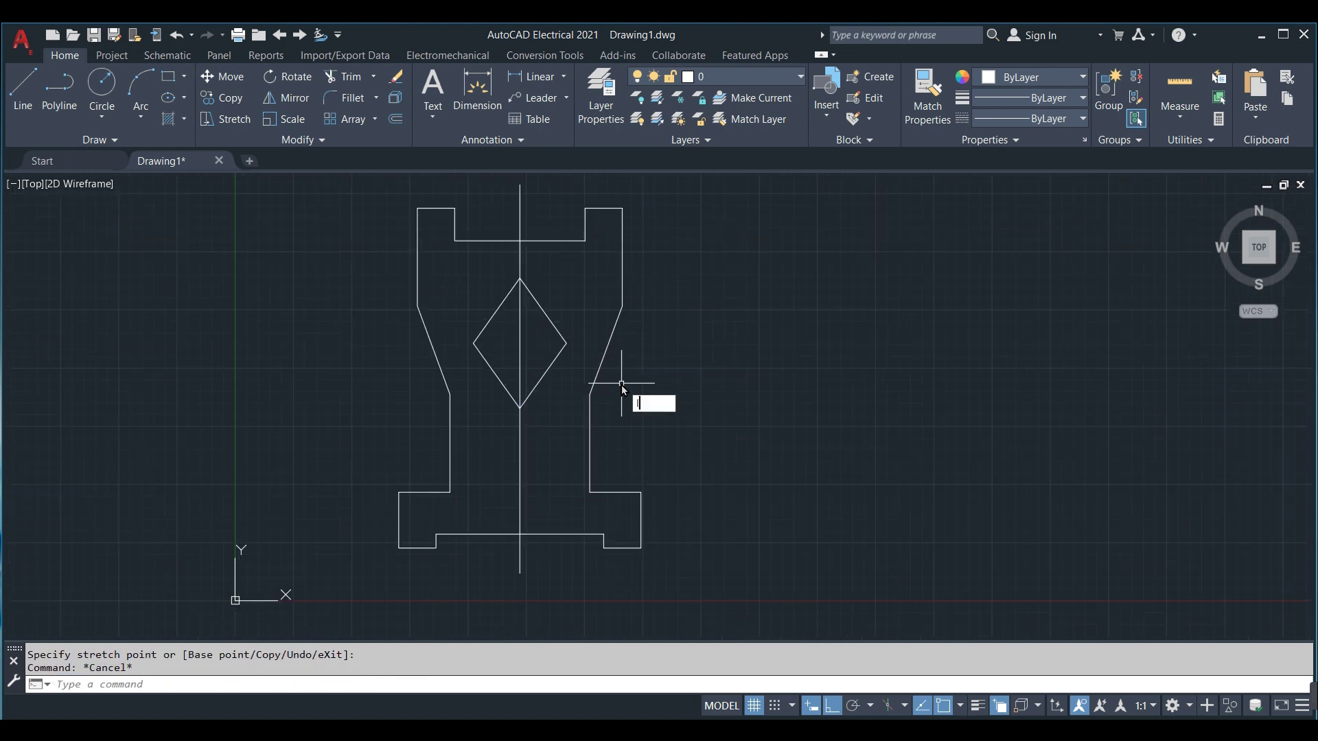
Draw a 28.28 horizontal line through the diamond's side corners, then select the vertical centre line
type("l")
key("Return")
left_click(587, 343)
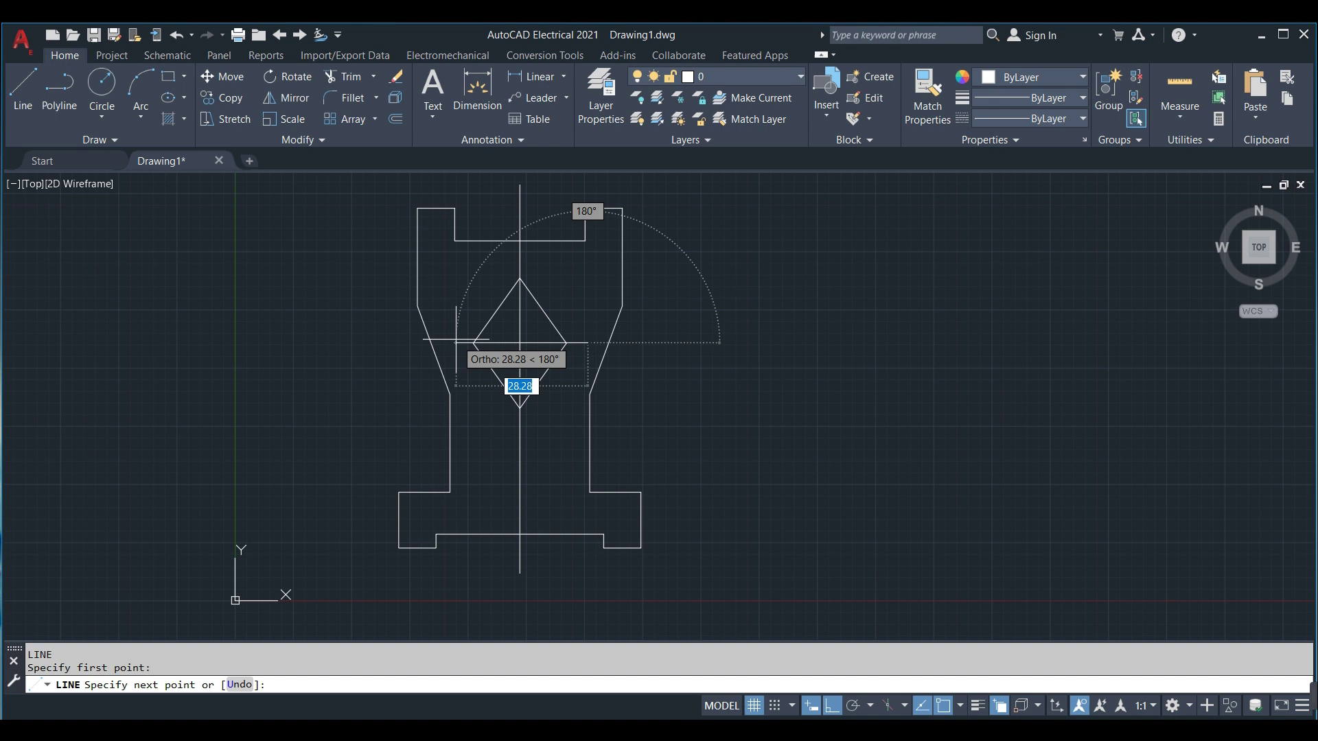
key("Escape")
left_click(522, 336)
left_click(1028, 112)
Load the ACAD_ISO04W100 long-dash dot linetype through the Linetype Manager
left_click(999, 205)
left_click(799, 237)
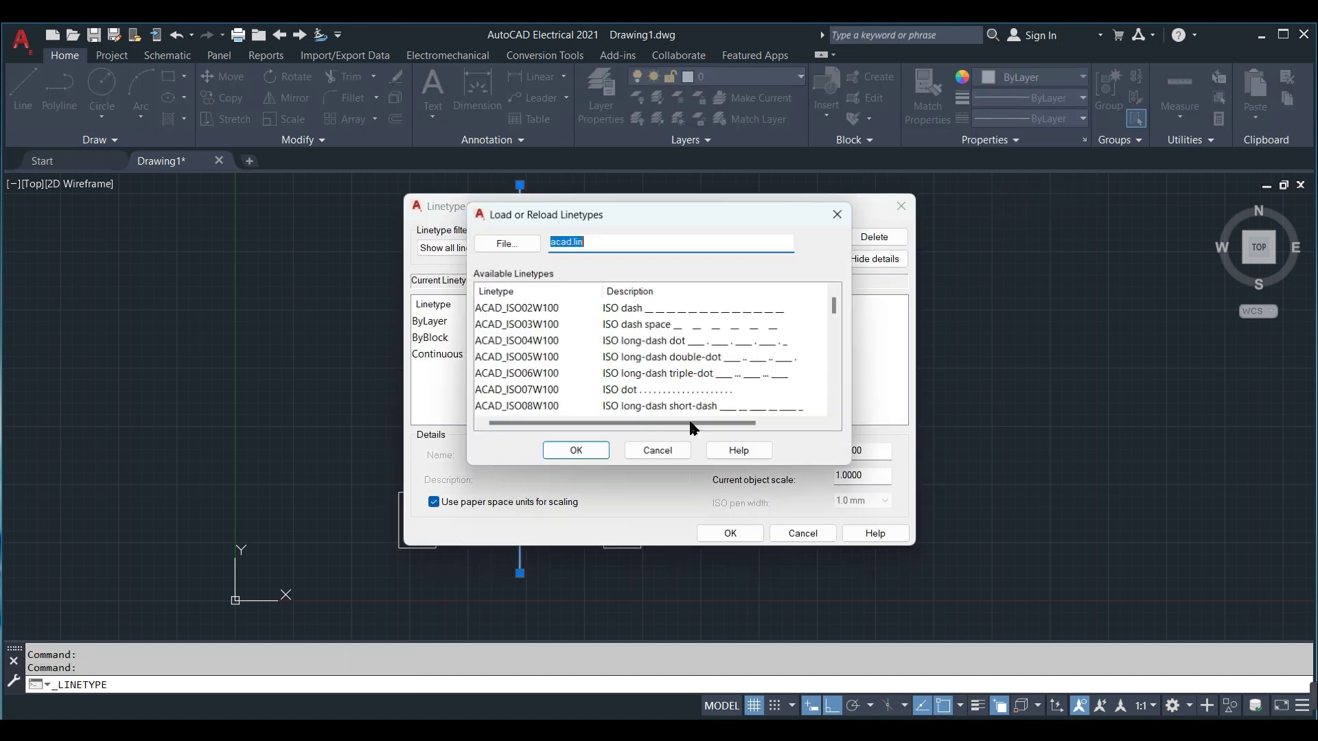
left_click(757, 341)
left_click(576, 451)
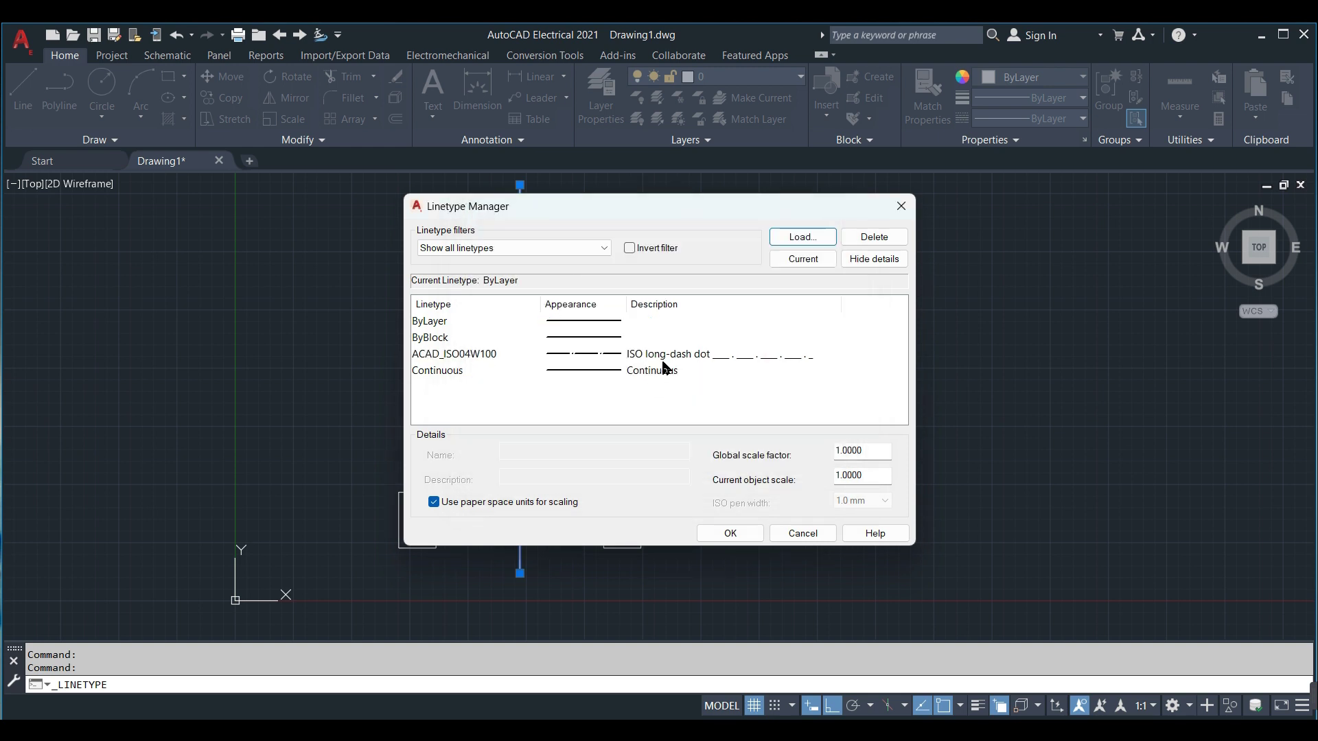
left_click(663, 358)
left_click(730, 533)
Apply ACAD_ISO04W100 to both centre lines and set their linetype scale to 0.30
left_click(555, 276)
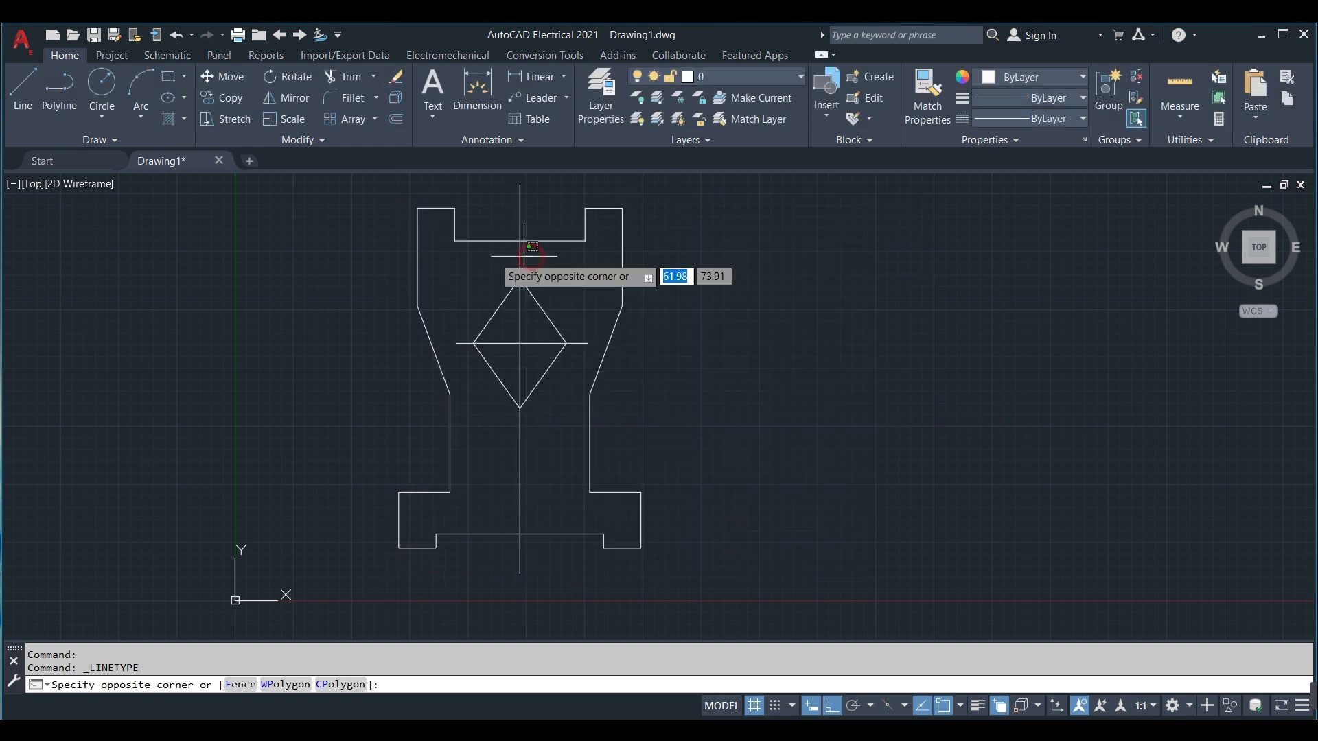
left_click(512, 261)
left_click(1030, 119)
left_click(1029, 176)
right_click(800, 324)
left_click(858, 687)
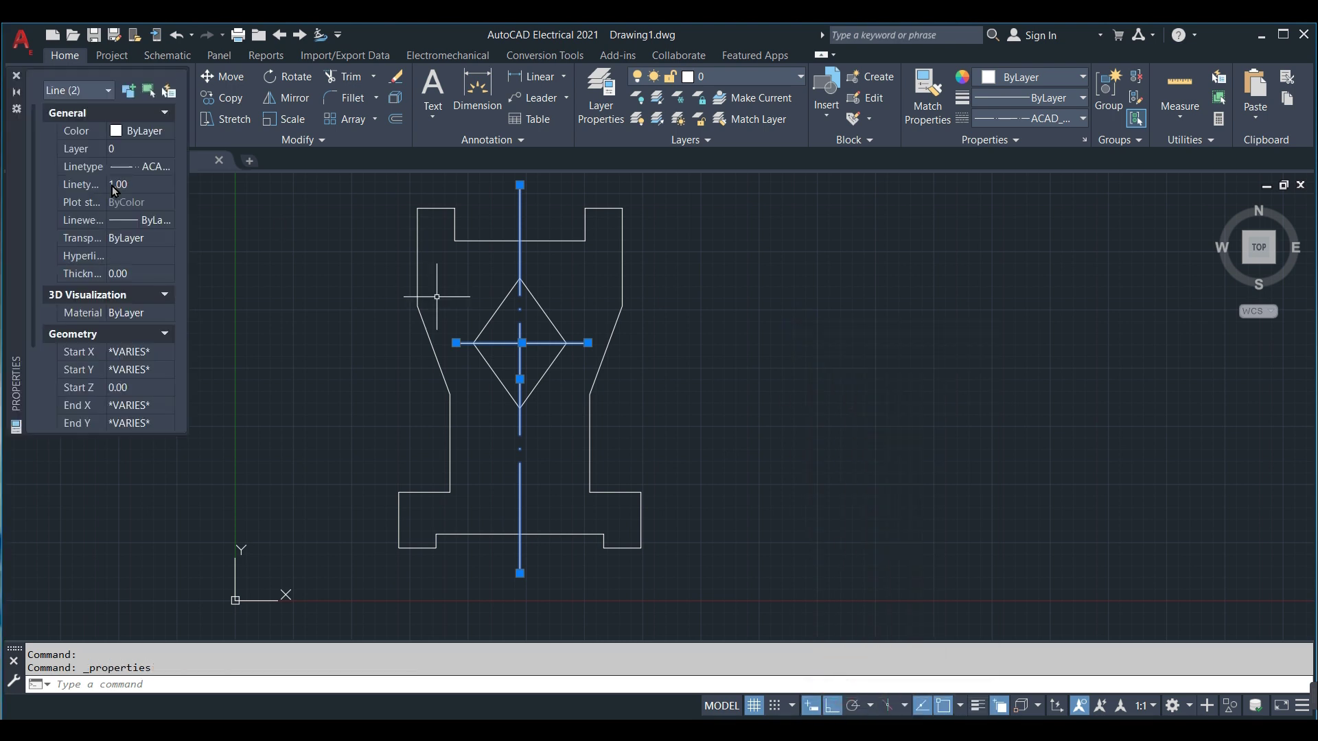
type("2")
key("Return")
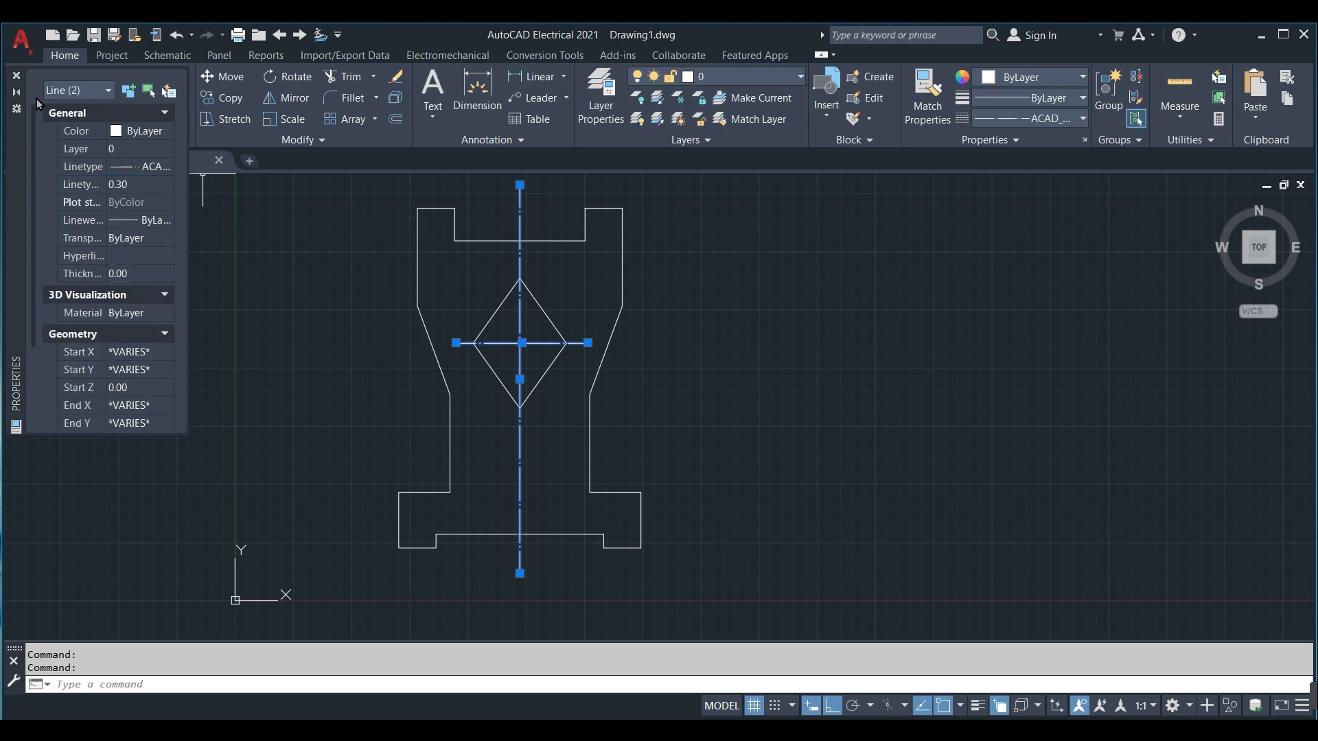
Dimension the bottom edges: 8.00 left, 36.00 base, 8.00 right
left_click(16, 76)
key("Escape")
scroll(514, 618, "up", 1)
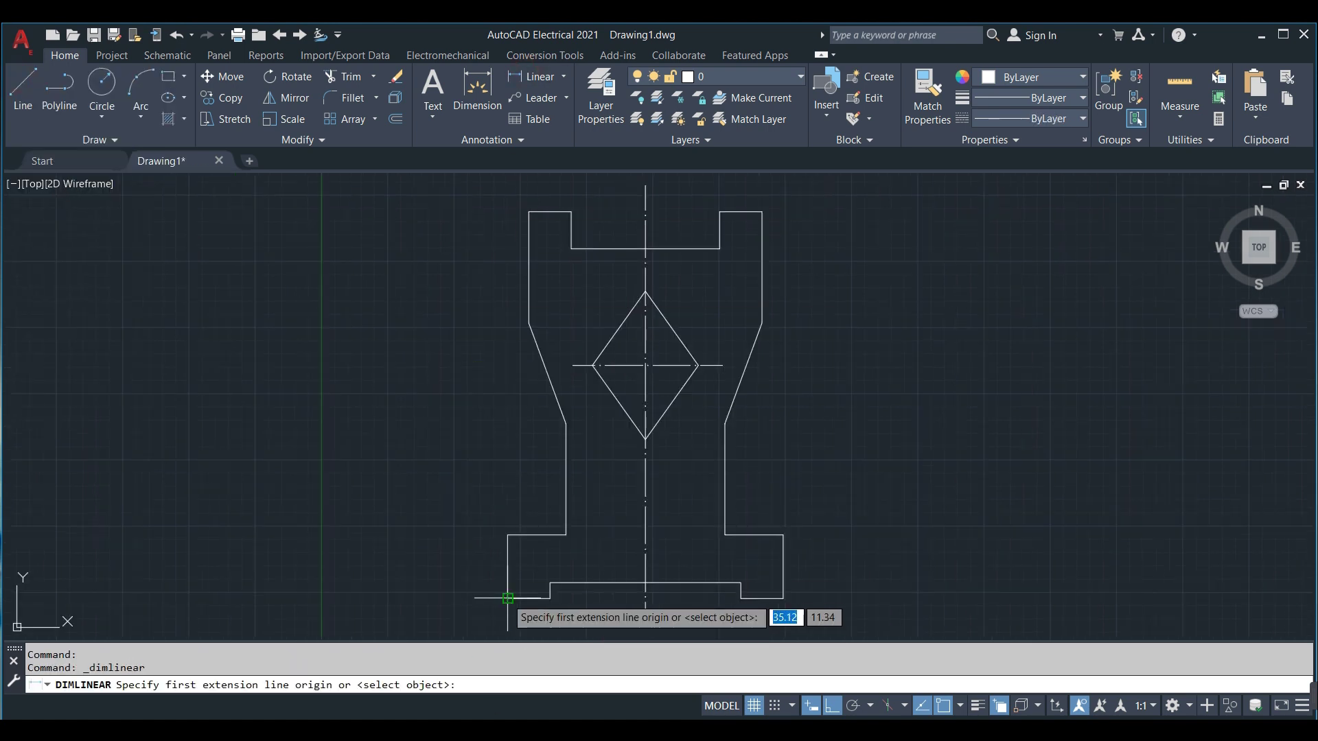
left_click(508, 599)
left_click(550, 599)
key("Return")
left_click(551, 583)
left_click(740, 583)
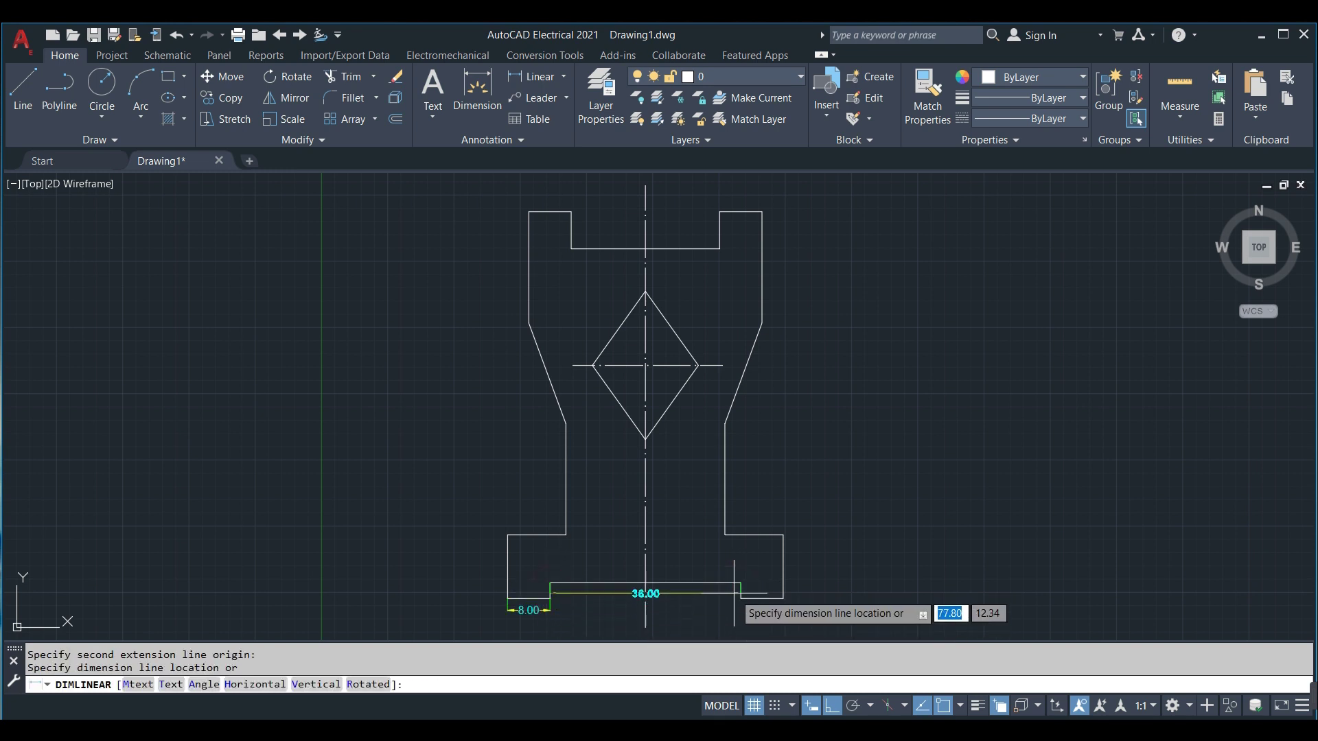
key("Return")
left_click(738, 594)
left_click(785, 598)
Dimension the lower right side: 12.00 height, 11.00 notch width, 21.00 vertical edge
key("Return")
left_click(783, 599)
left_click(784, 536)
left_click(803, 562)
key("Return")
left_click(783, 534)
left_click(725, 534)
key("Return")
left_click(725, 535)
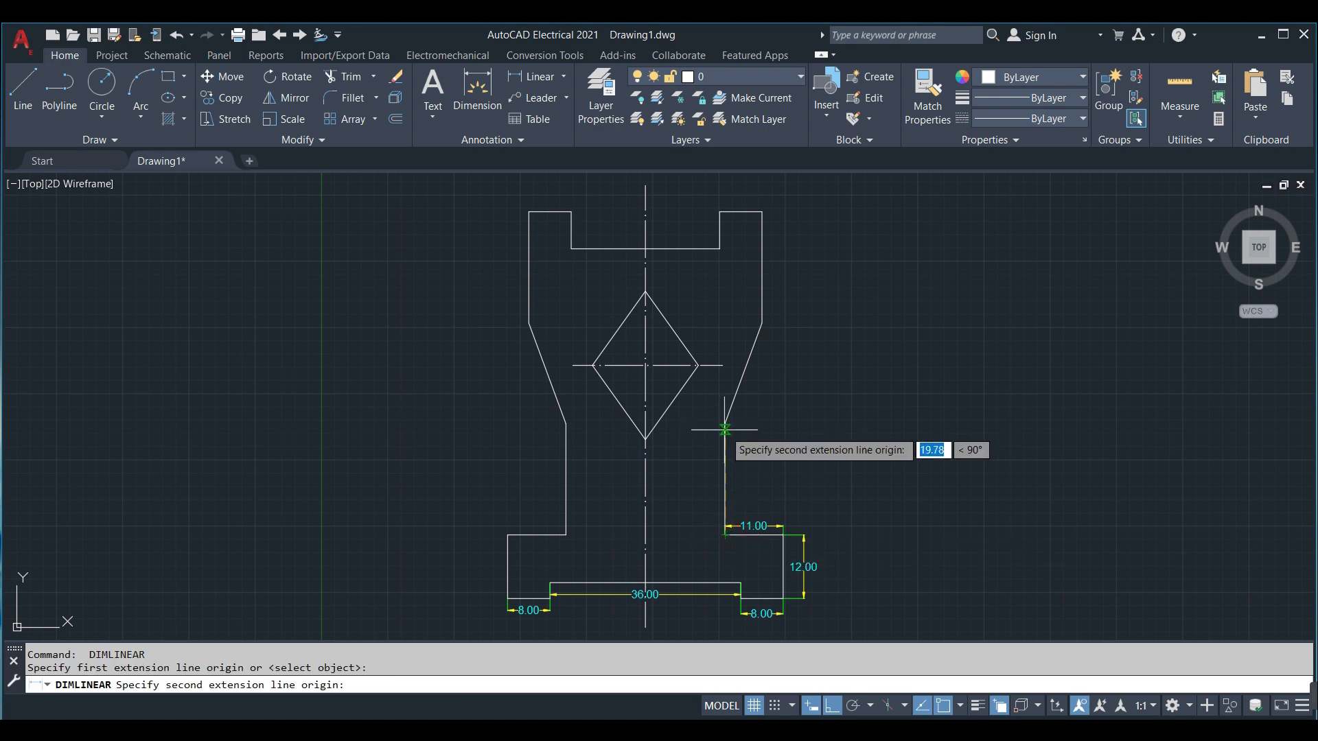
left_click(725, 423)
left_click(740, 478)
Dimension the upper right: 21.00 edge, 40.00 overall height, 8.00 top width
key("Return")
left_click(762, 322)
left_click(762, 212)
left_click(792, 233)
key("Return")
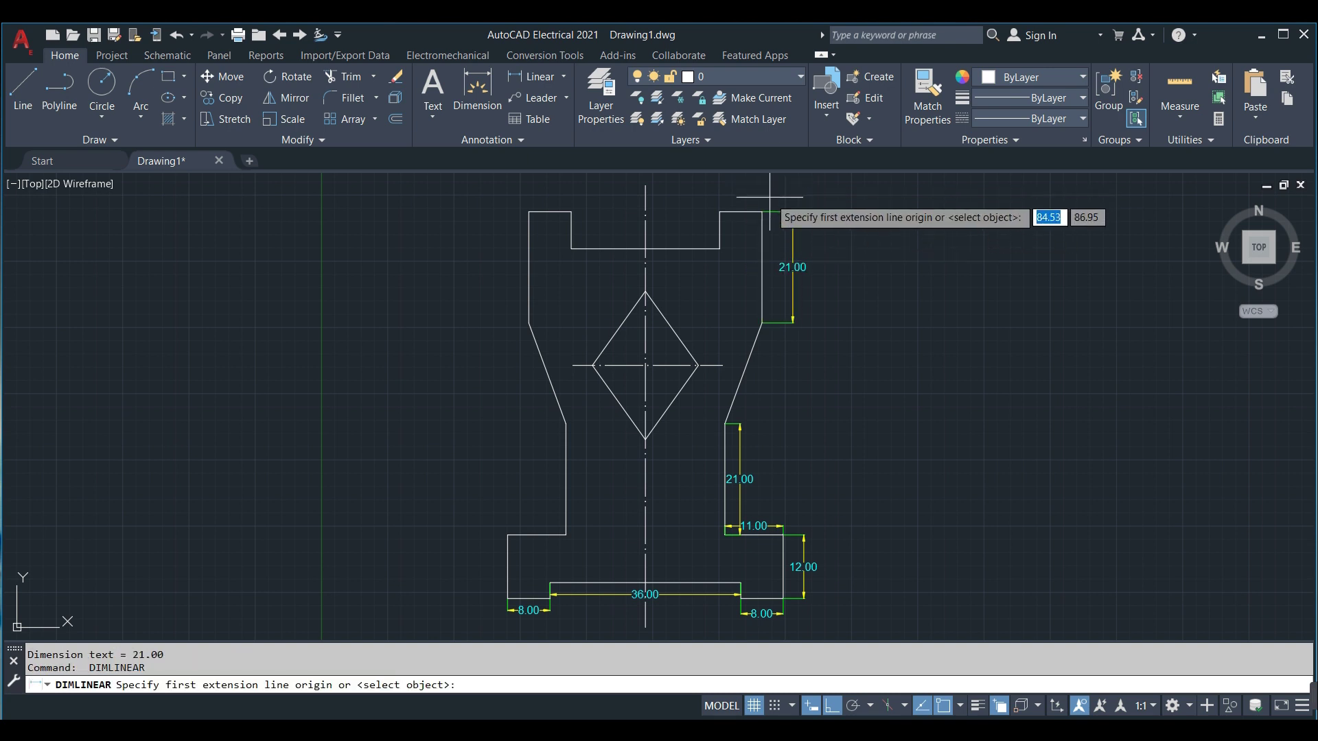
left_click(762, 212)
left_click(762, 423)
left_click(818, 412)
key("Return")
left_click(720, 211)
left_click(761, 212)
left_click(729, 199)
Dimension the top notch: 7.00 depths on both sides, 28.00 width, and 8.00 top-left width
key("Return")
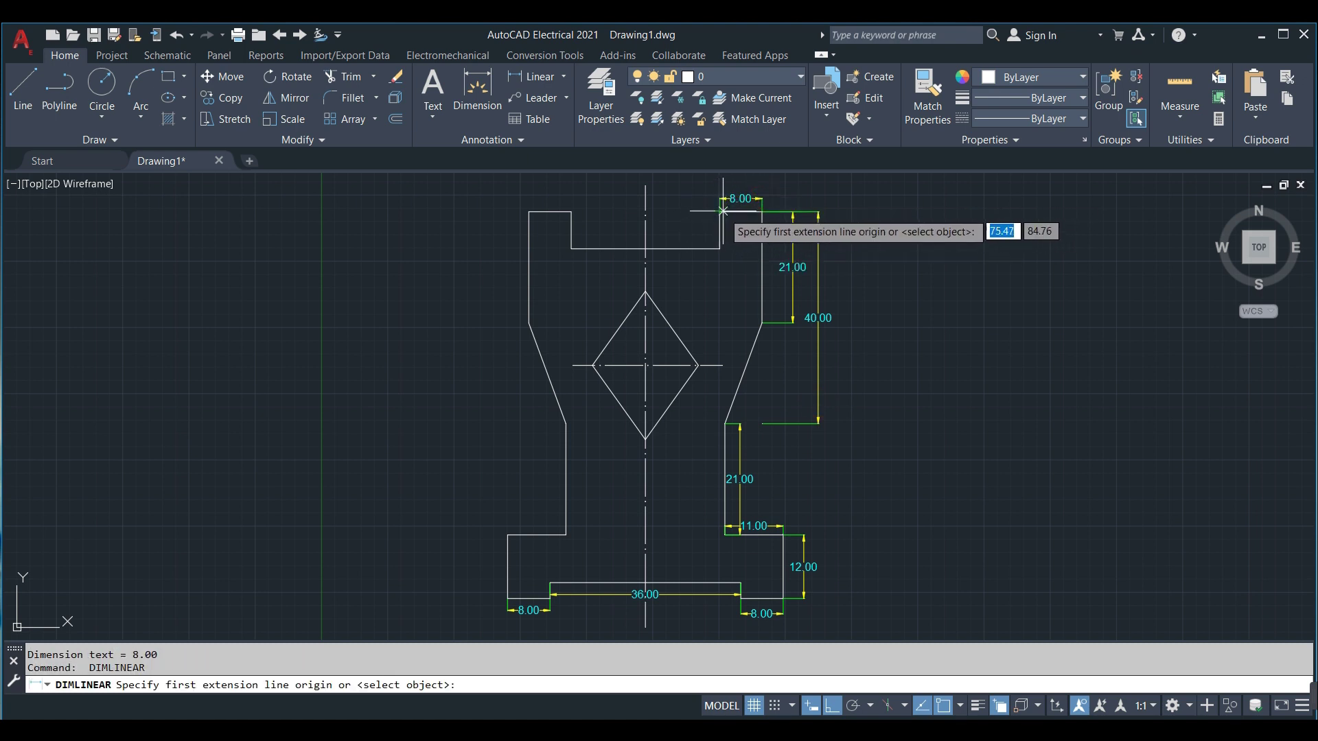
left_click(721, 212)
left_click(719, 248)
key("Return")
left_click(576, 248)
left_click(720, 248)
key("Return")
left_click(571, 212)
left_click(571, 248)
left_click(578, 207)
key("Return")
left_click(528, 211)
left_click(570, 211)
left_click(549, 196)
Dimension the left side: 21.00 upper edge, 28.00 height, and 8.00 step
key("Return")
left_click(529, 211)
left_click(528, 322)
left_click(487, 309)
key("Return")
left_click(646, 291)
left_click(646, 439)
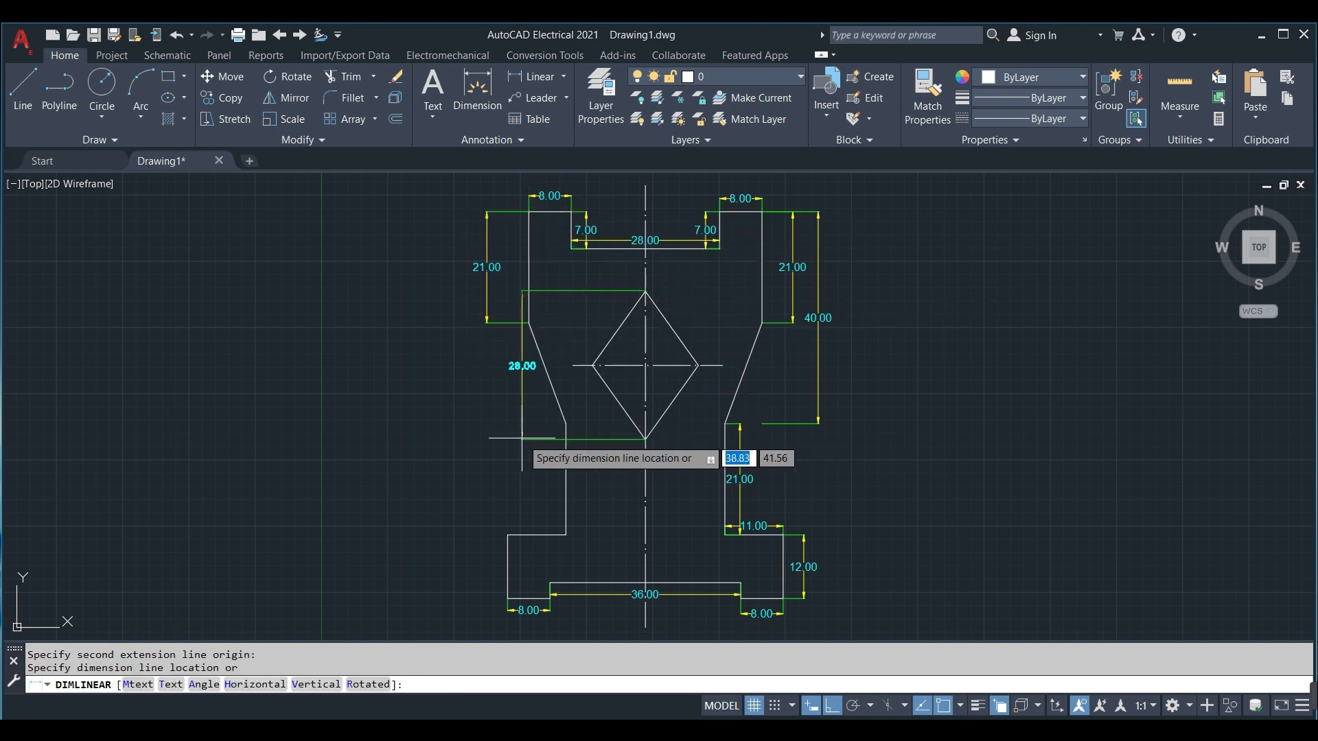
left_click(517, 446)
key("Return")
left_click(645, 249)
left_click(645, 291)
left_click(516, 291)
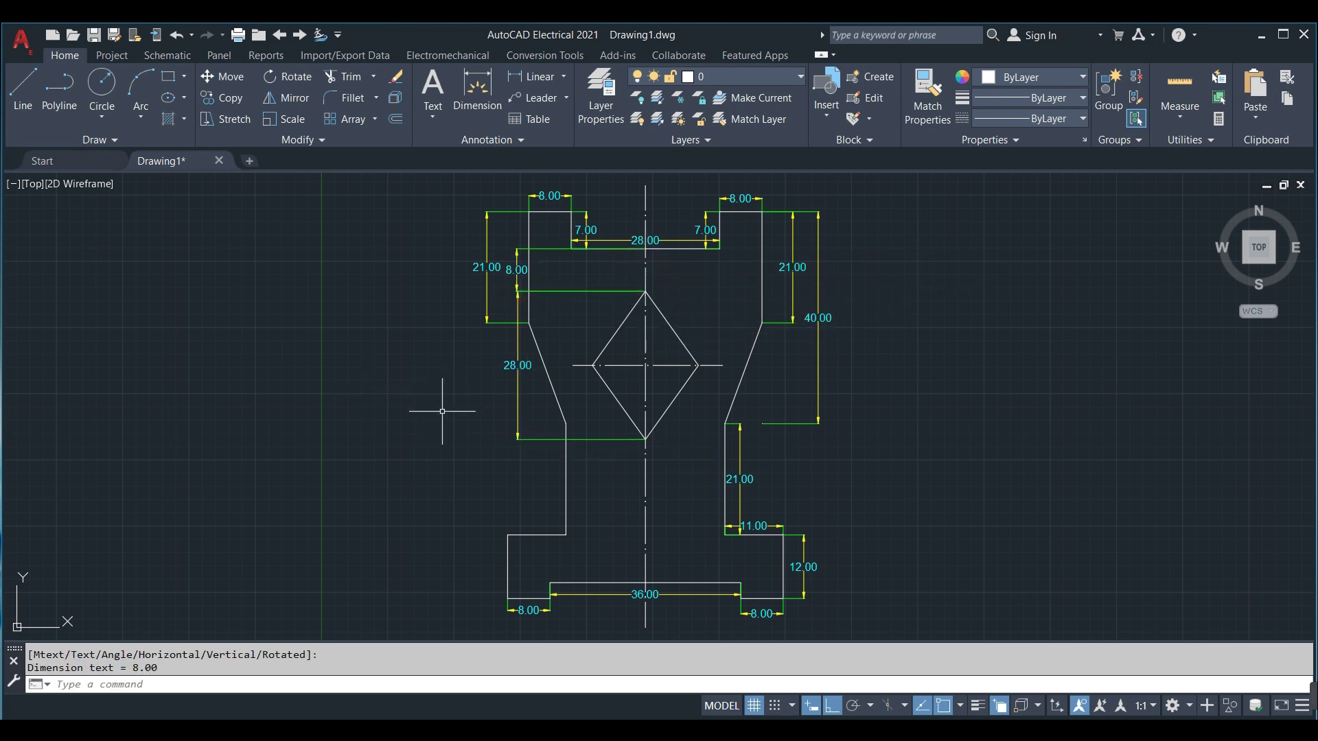
Fill the diamond with a green hatch
left_click(167, 119)
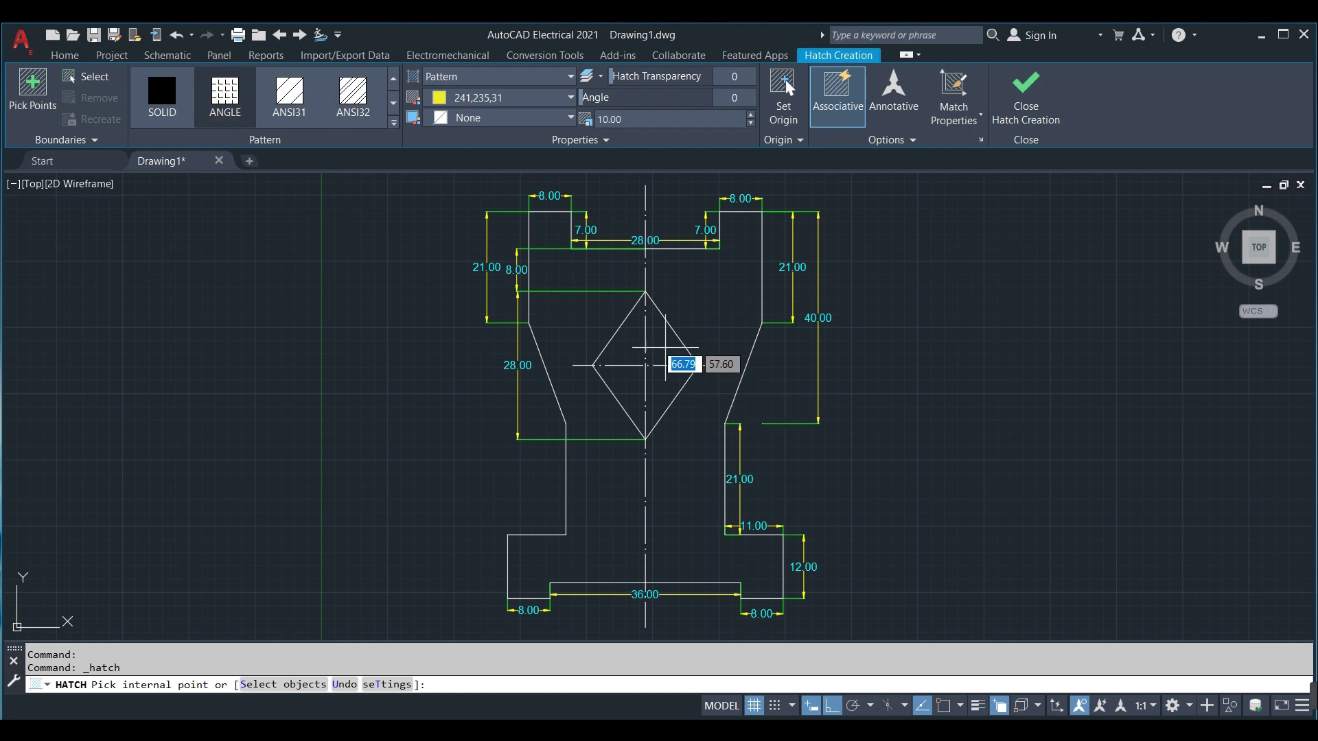
left_click(664, 348)
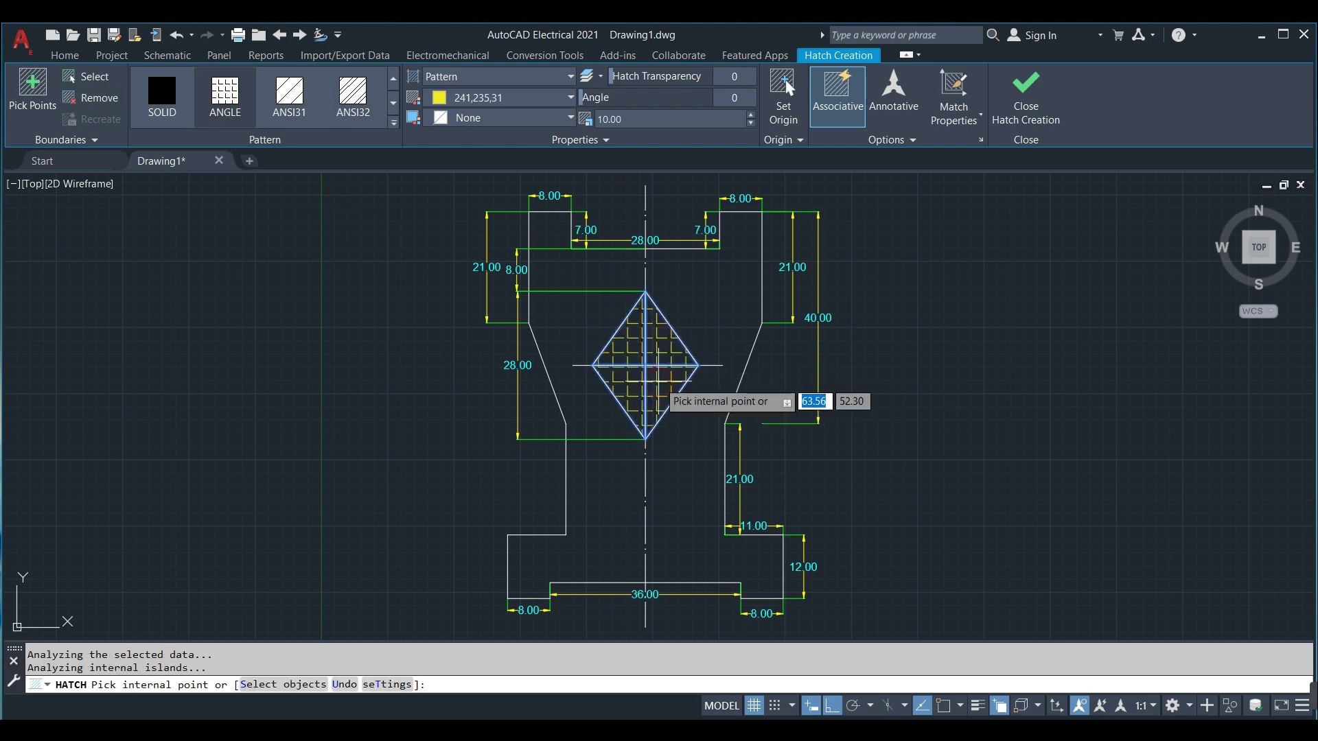
left_click(505, 98)
left_click(470, 273)
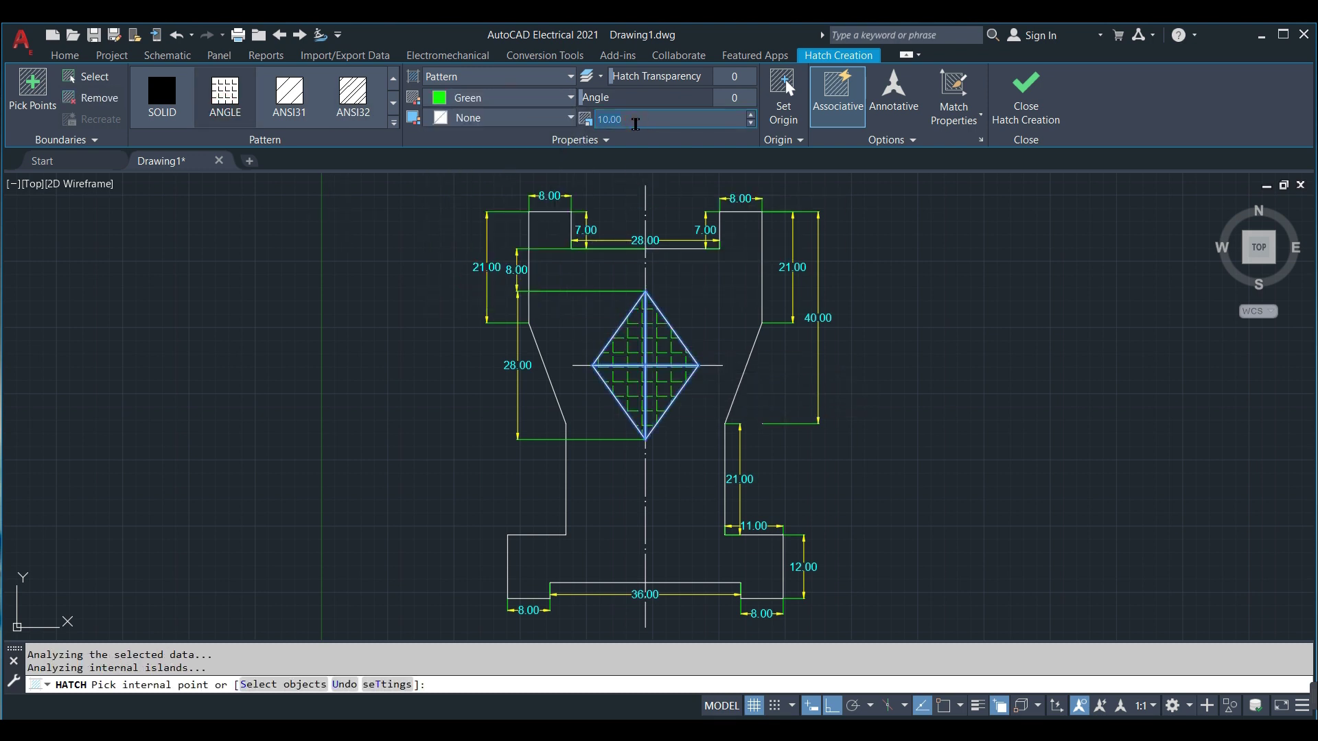
left_click(676, 119)
type("5")
left_click(1026, 96)
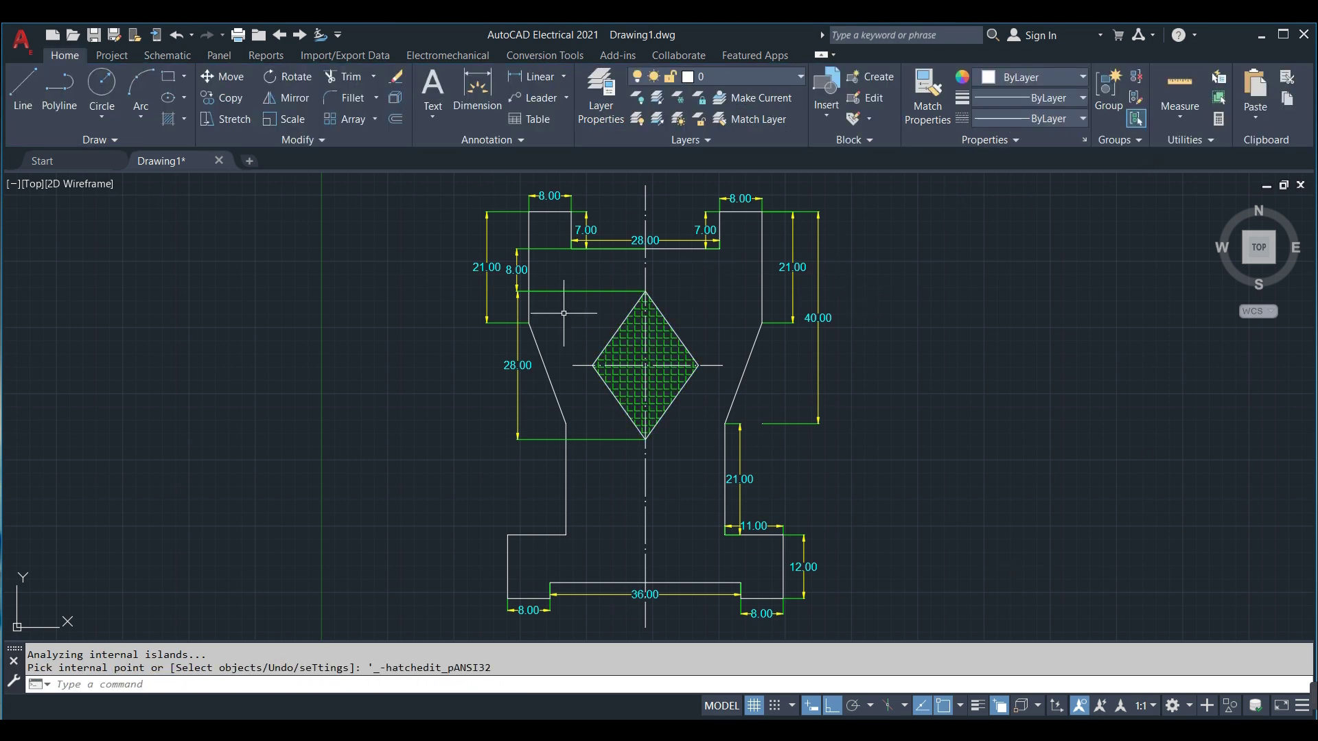
Hatch both halves of the profile body around the diamond in cyan
left_click(168, 122)
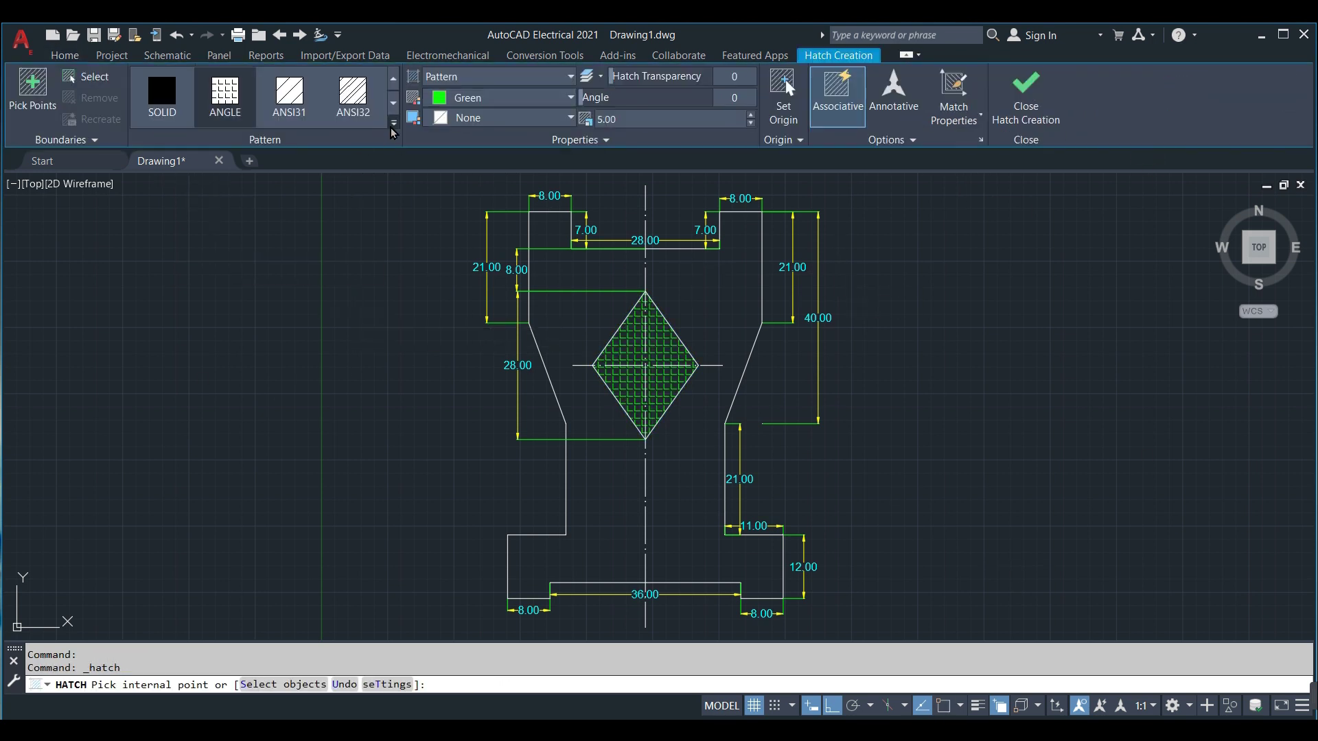
scroll(351, 119, "down", 4)
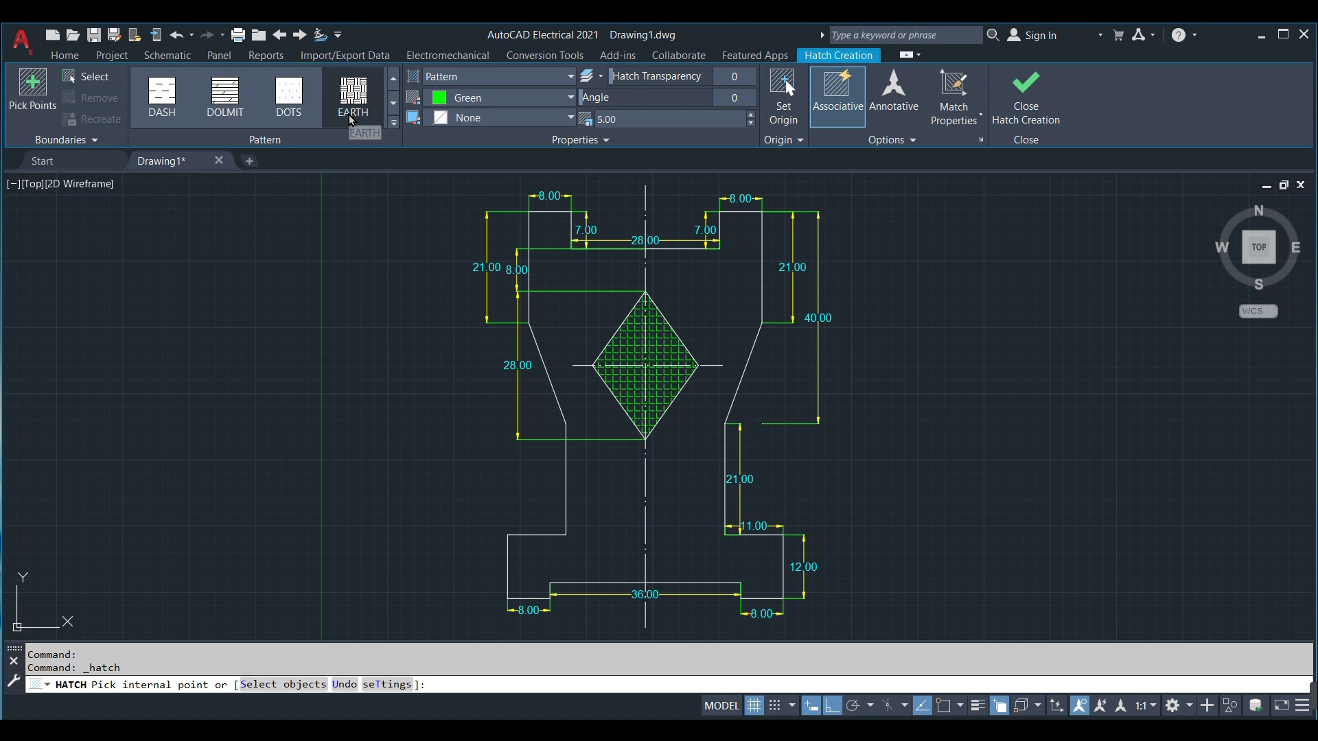
left_click(571, 283)
left_click(707, 292)
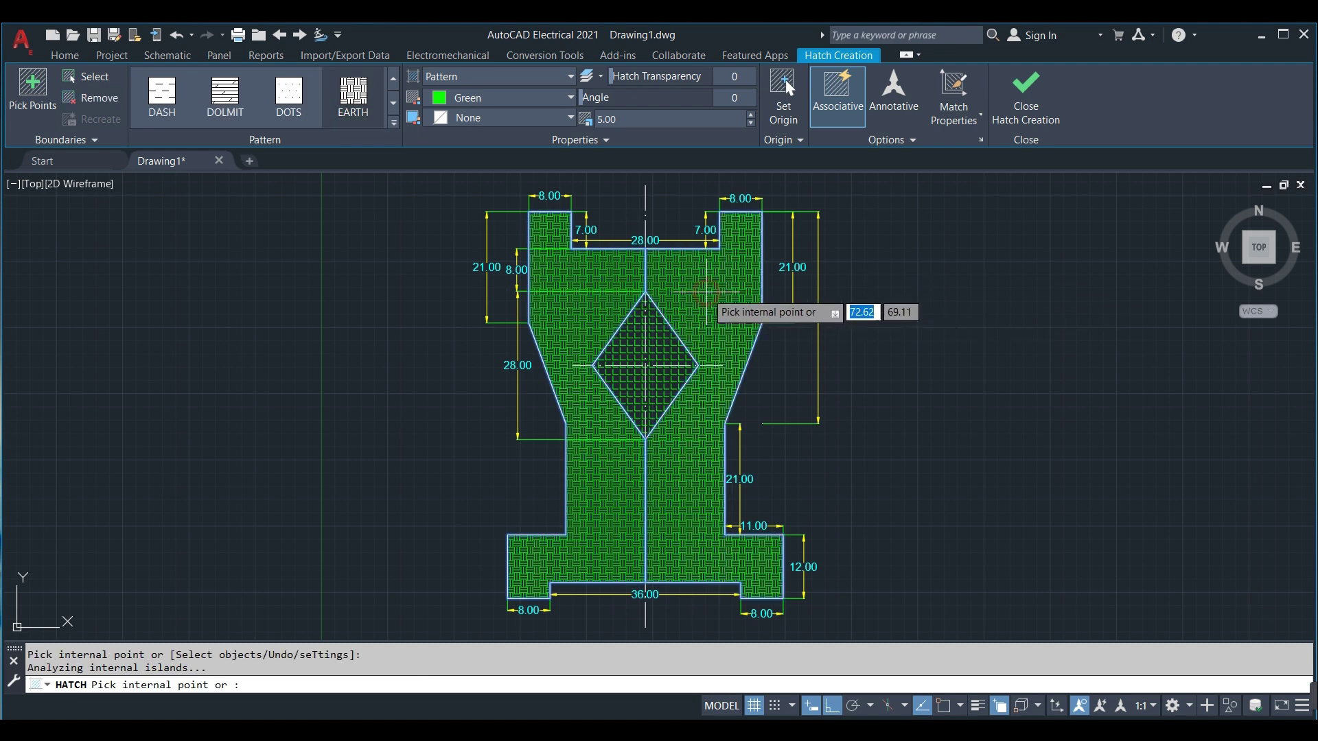
left_click(495, 97)
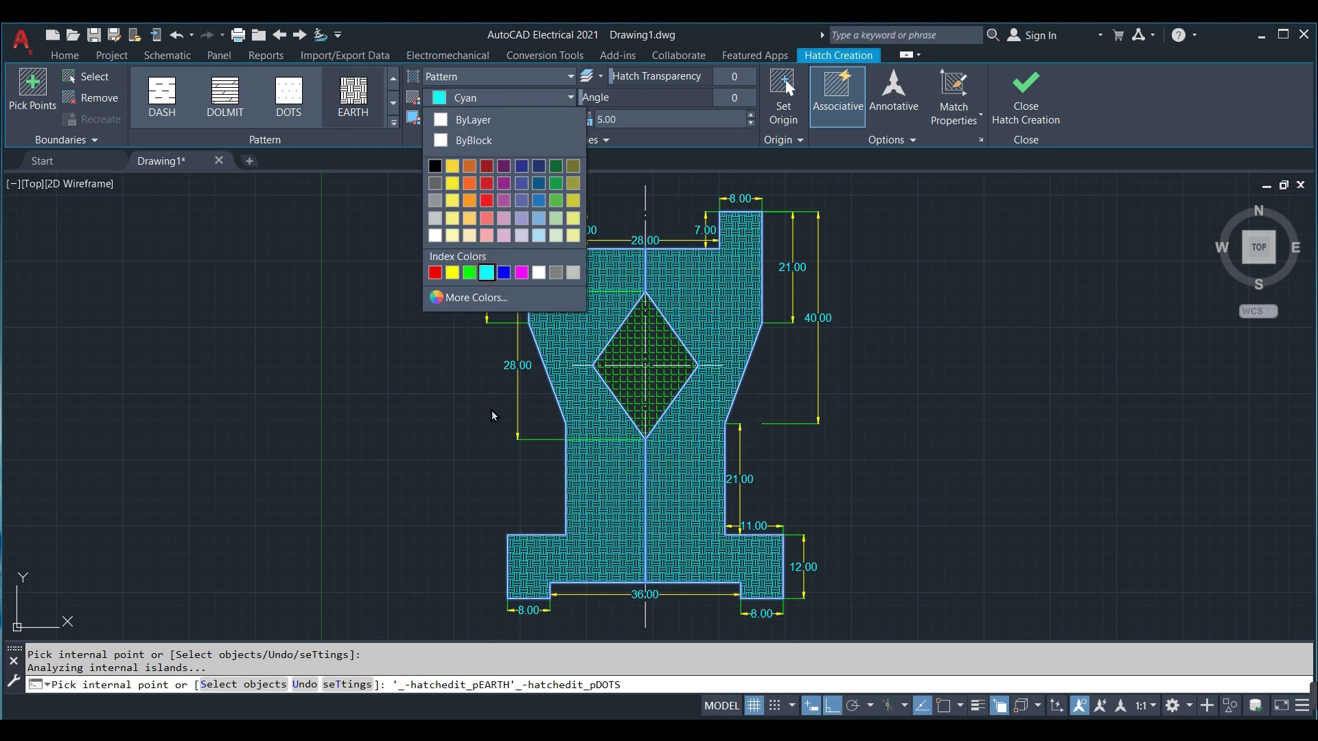
key("Escape")
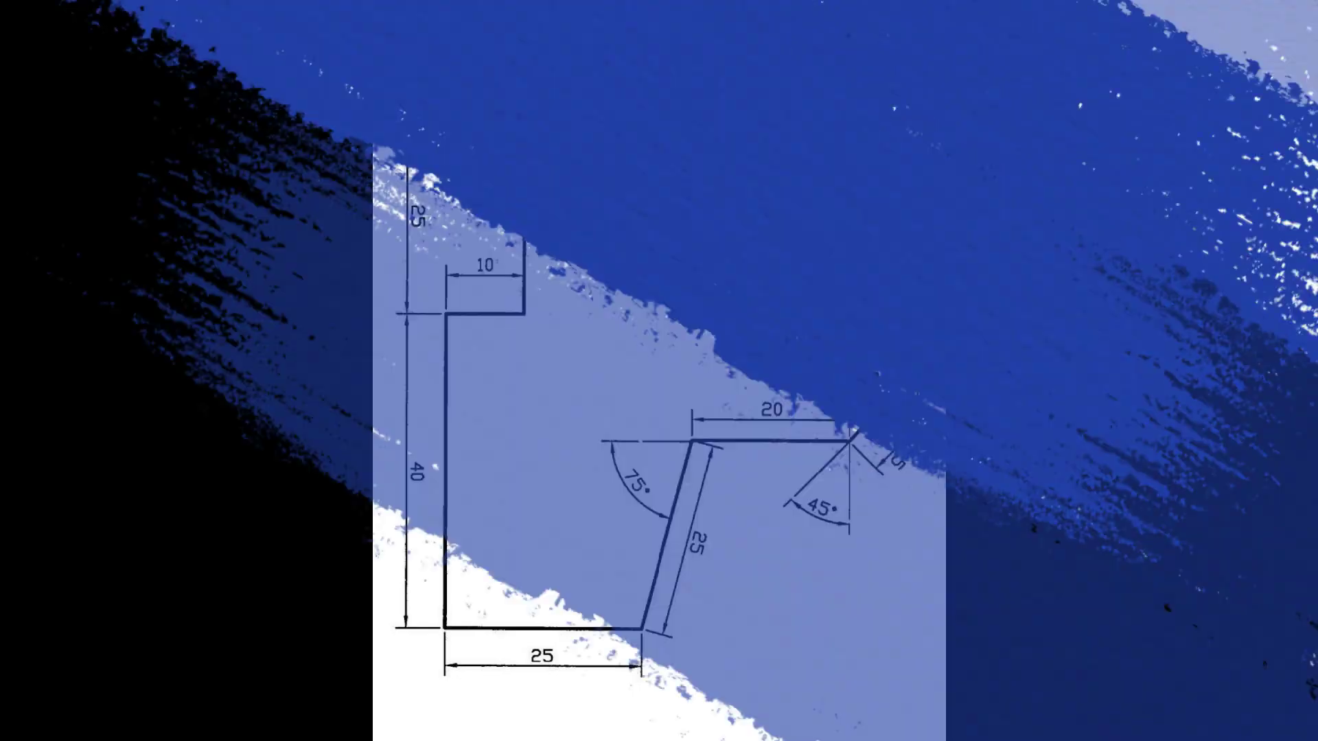
Start the new outline with a 25 base, a 25 edge at 75°, and a 20 horizontal edge
type("L")
key("Return")
left_click(332, 560)
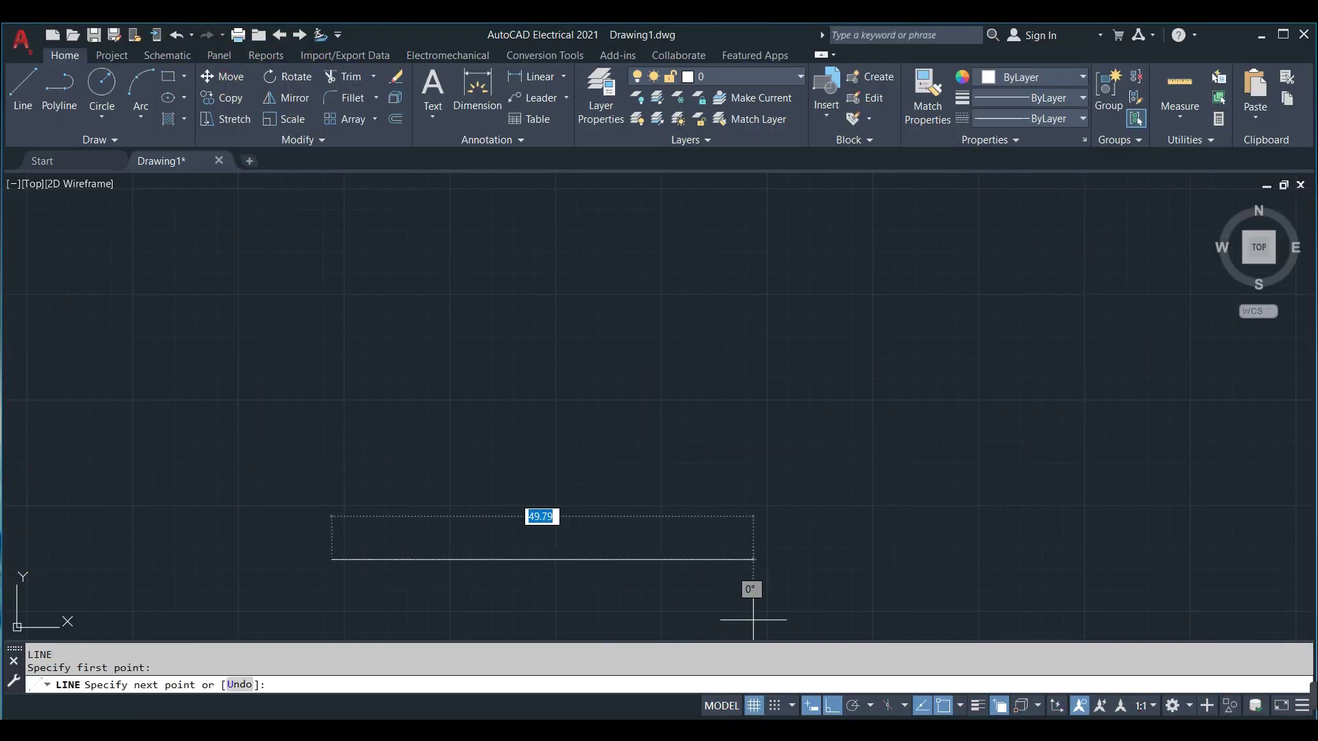
key("F8")
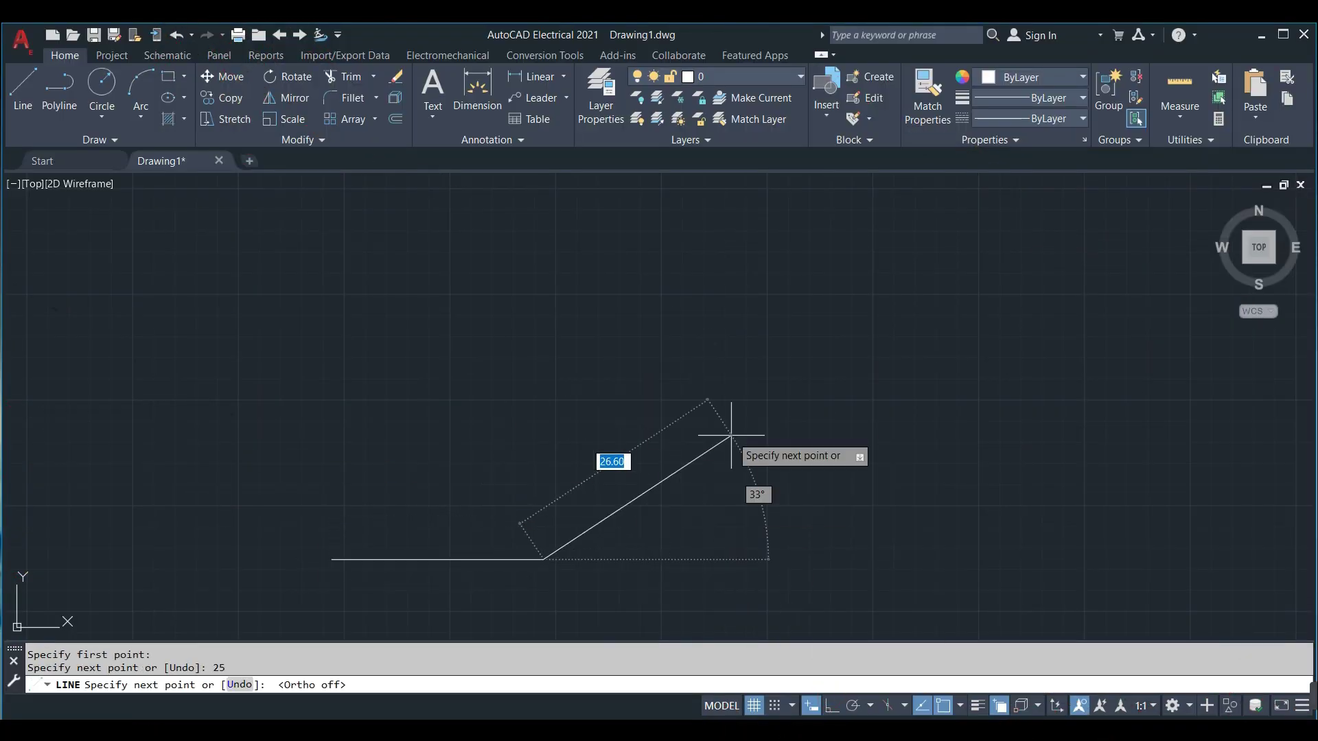
key("Return")
key("F8")
key("Return")
Continue the stepped right side with a 5 edge at 45°, a 5 vertical, and a 10 horizontal
key("F8")
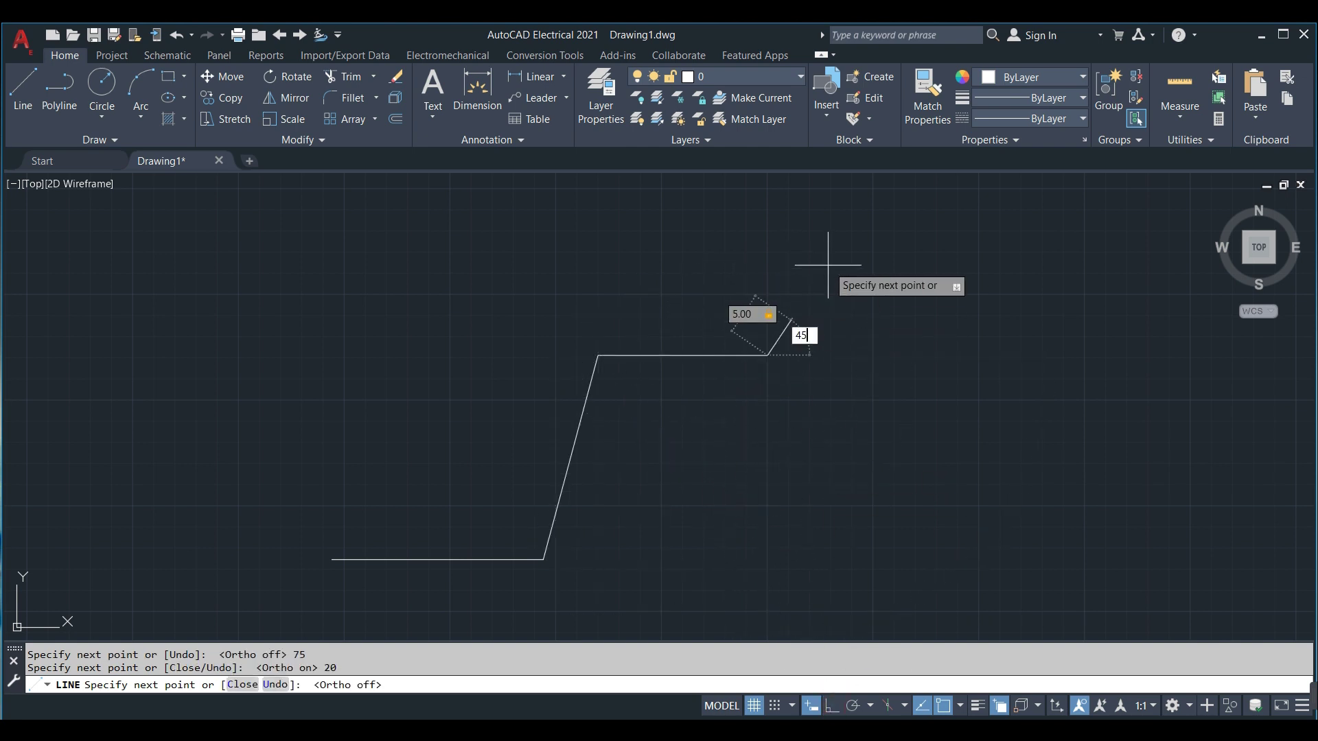
key("Return")
key("F8")
type("5")
key("Return")
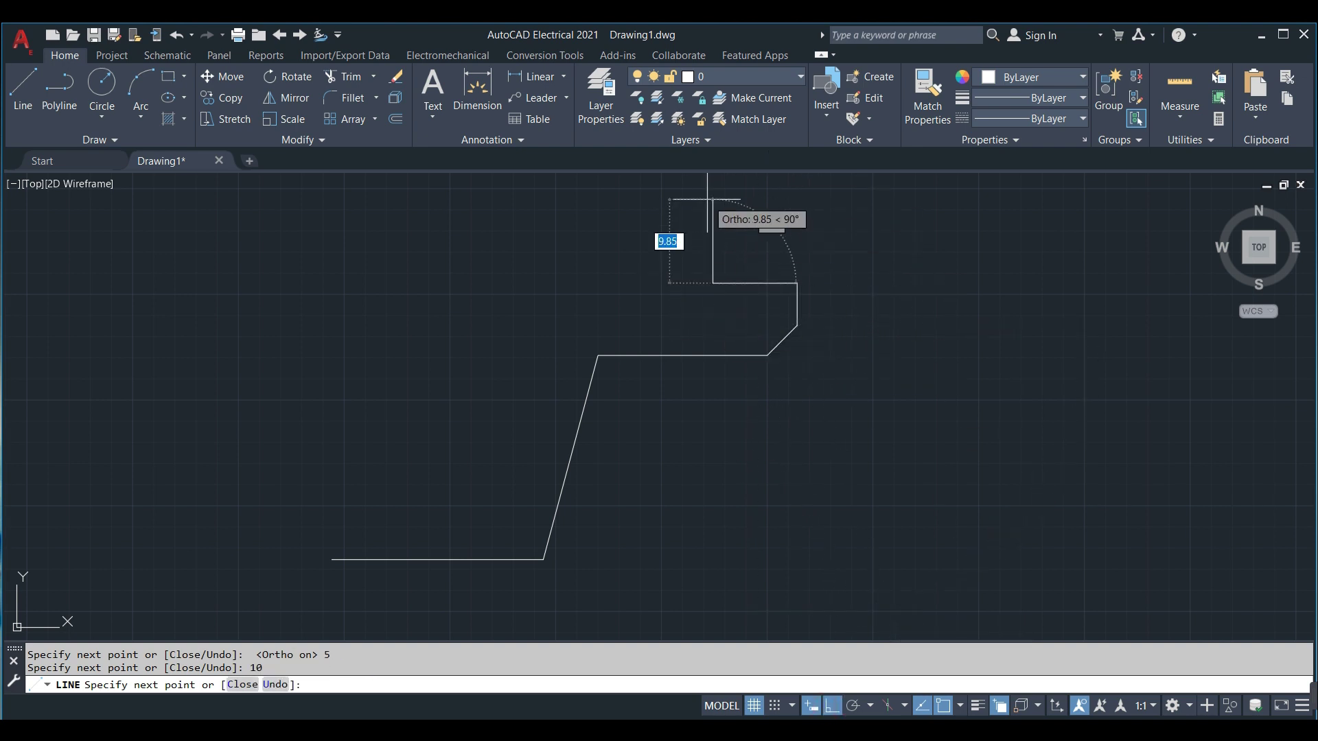
type("10")
key("Return")
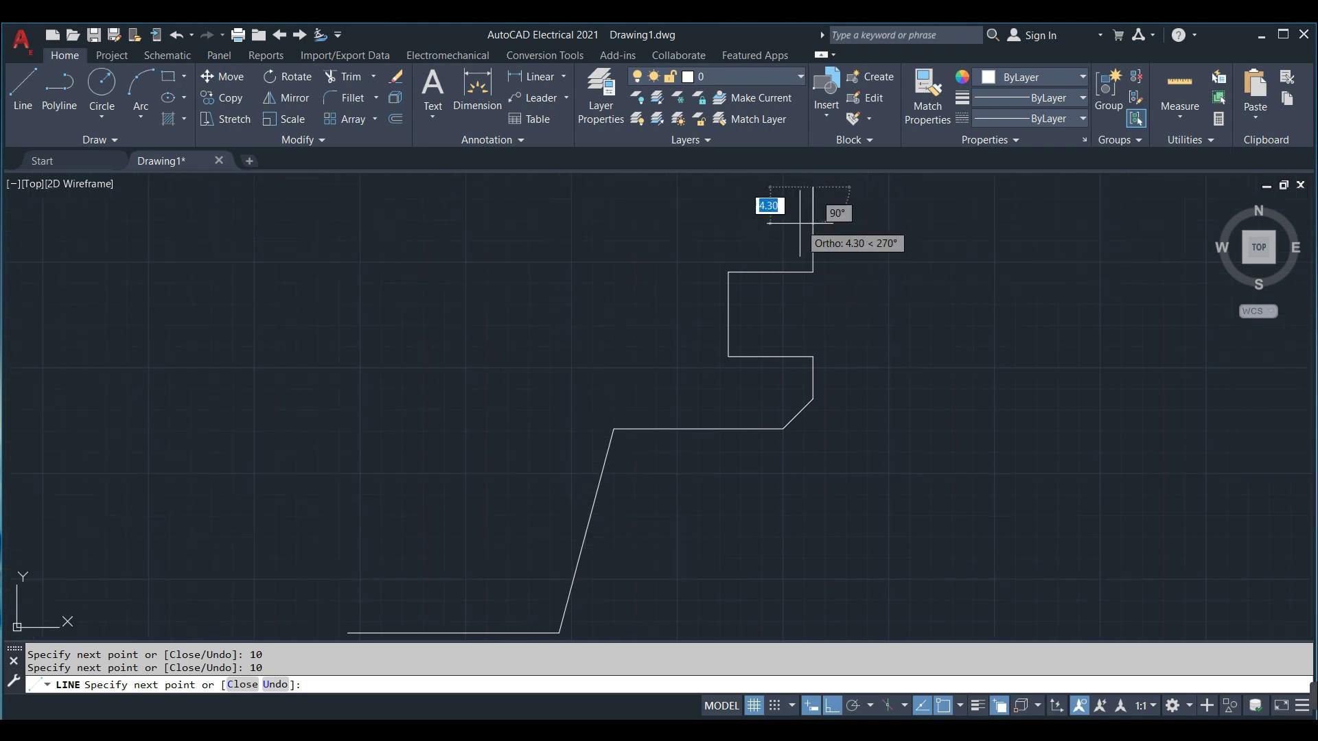
key("Escape")
scroll(632, 350, "down", 2)
Draw the 40 left side, 10 step, 25 rise, 35 top, and closing diagonal to finish the outline
key("Return")
left_click(453, 531)
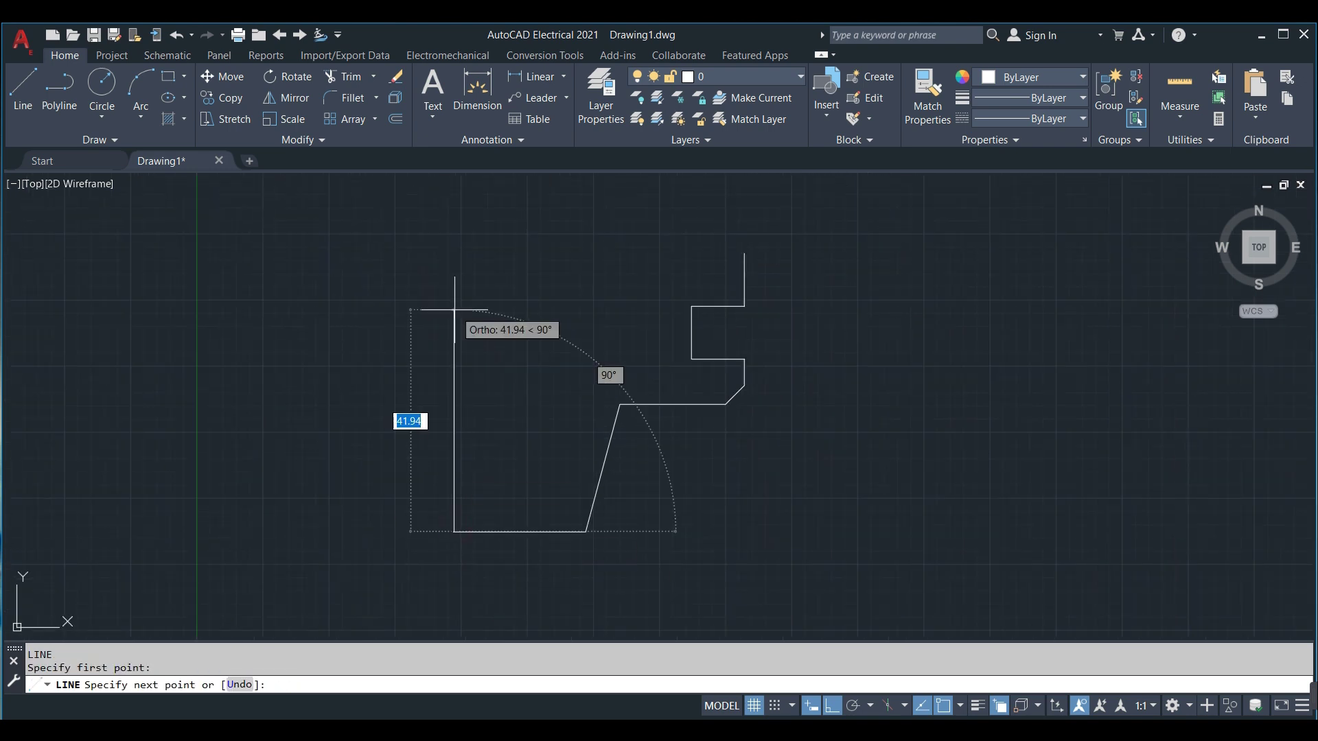
key("Return")
type("10")
key("Return")
type("25")
key("Return")
type("35")
key("Return")
key("F8")
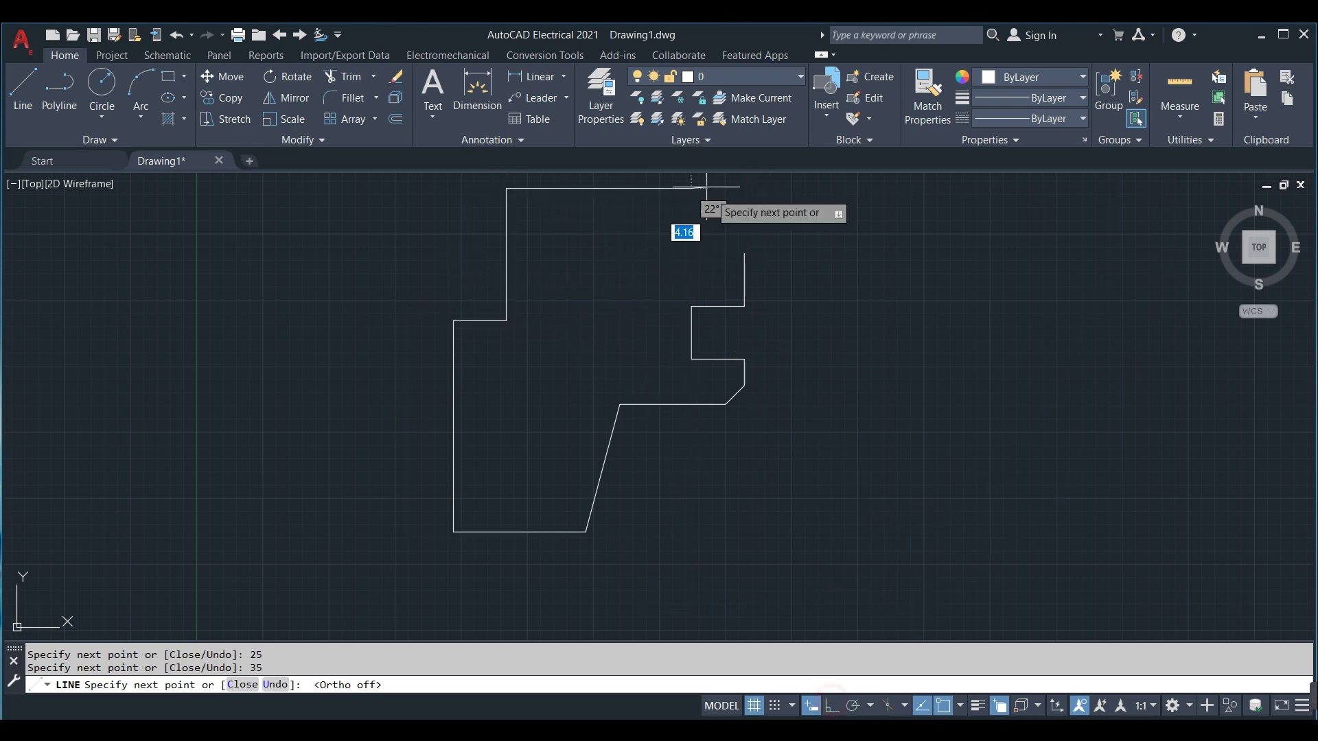
left_click(744, 255)
key("Escape")
middle_click_drag(605, 517, 690, 570)
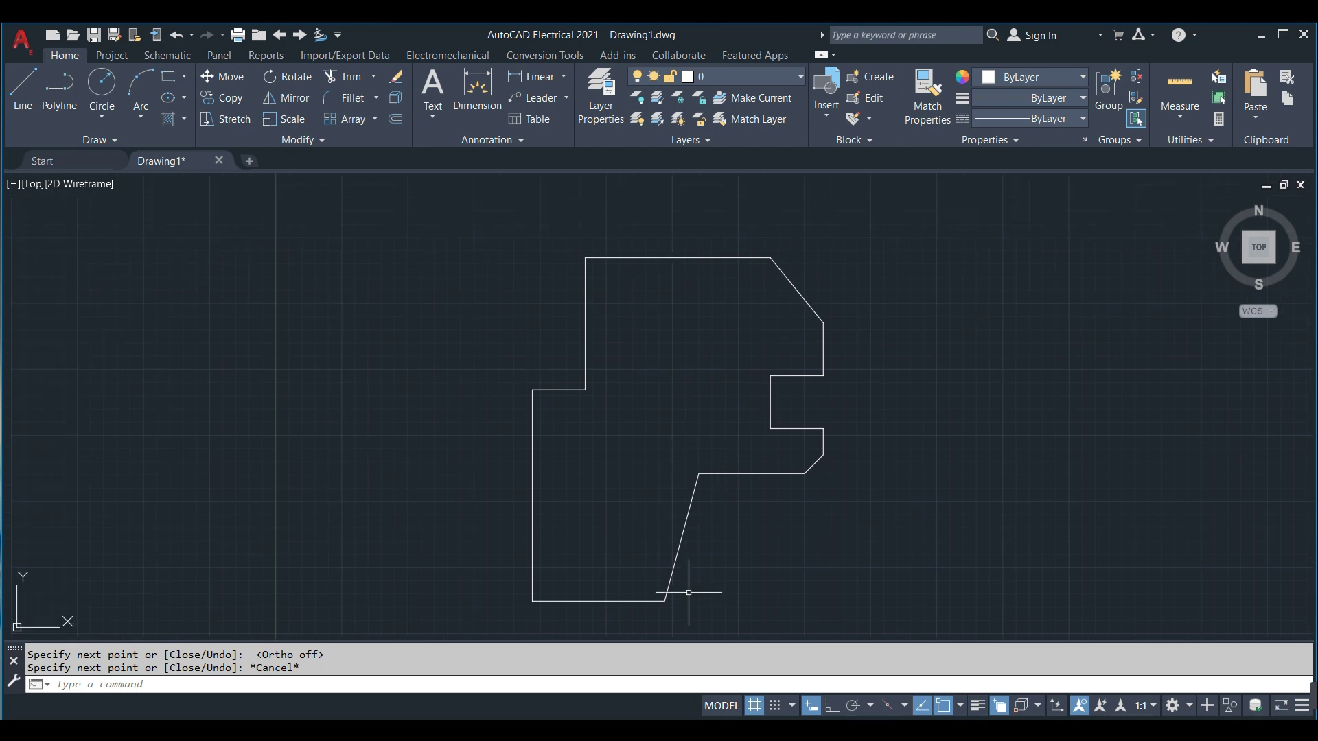
Add linear dimensions to the 25.00 base, the left side, the 10.00 step and the 25.00 vertical edge
left_click(534, 76)
left_click(540, 583)
left_click(672, 582)
left_click(693, 594)
key("Return")
left_click(540, 582)
left_click(540, 372)
key("Return")
left_click(540, 372)
left_click(593, 372)
key("Return")
left_click(593, 371)
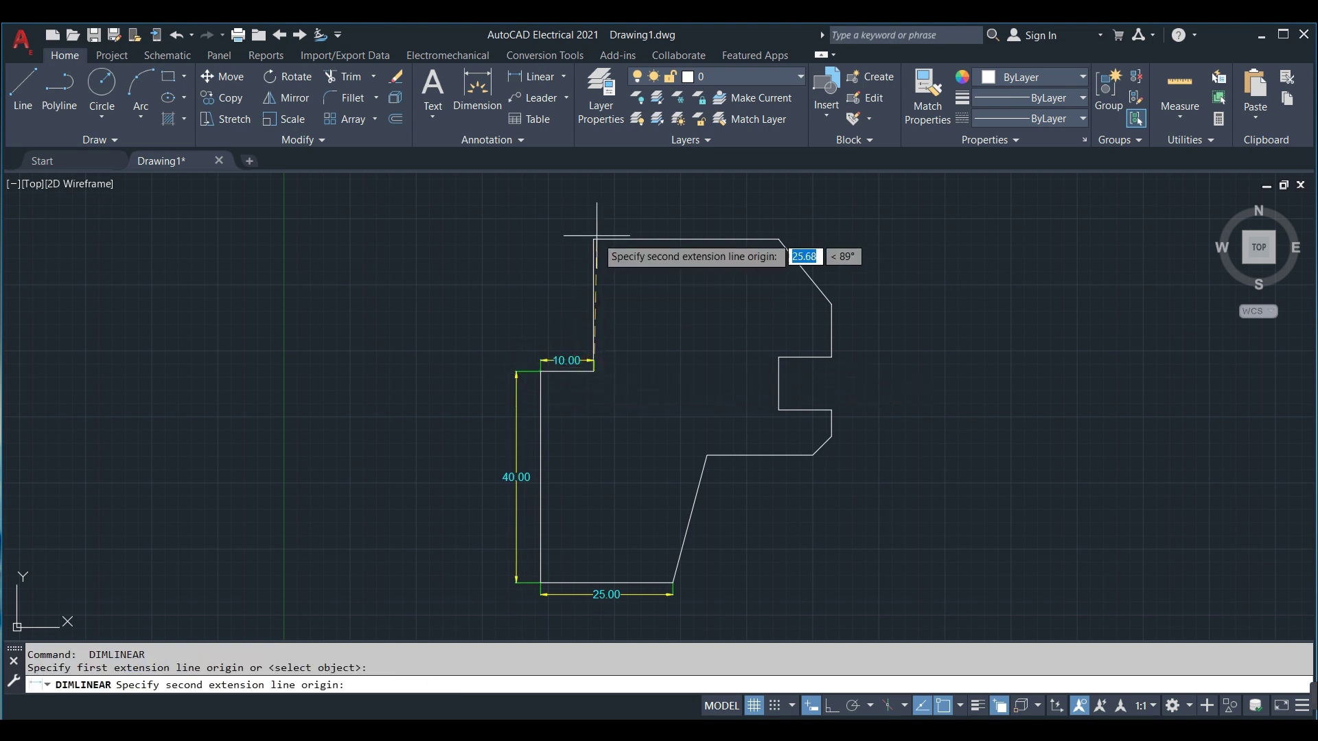
left_click(592, 239)
left_click(579, 238)
Dimension the 35.00 top edge, the 10.00 right and inner steps, the 5.00 edge and the 20.00 lower edge
key("Return")
left_click(778, 239)
key("Return")
left_click(831, 304)
left_click(831, 357)
key("Return")
left_click(778, 357)
left_click(778, 411)
left_click(794, 385)
key("Return")
left_click(829, 409)
key("Return")
left_click(831, 410)
left_click(831, 435)
left_click(851, 423)
key("Return")
left_click(813, 455)
left_click(706, 455)
left_click(725, 476)
Add angular dimensions of 135°, 105° and 75° at the outline corners
left_click(564, 86)
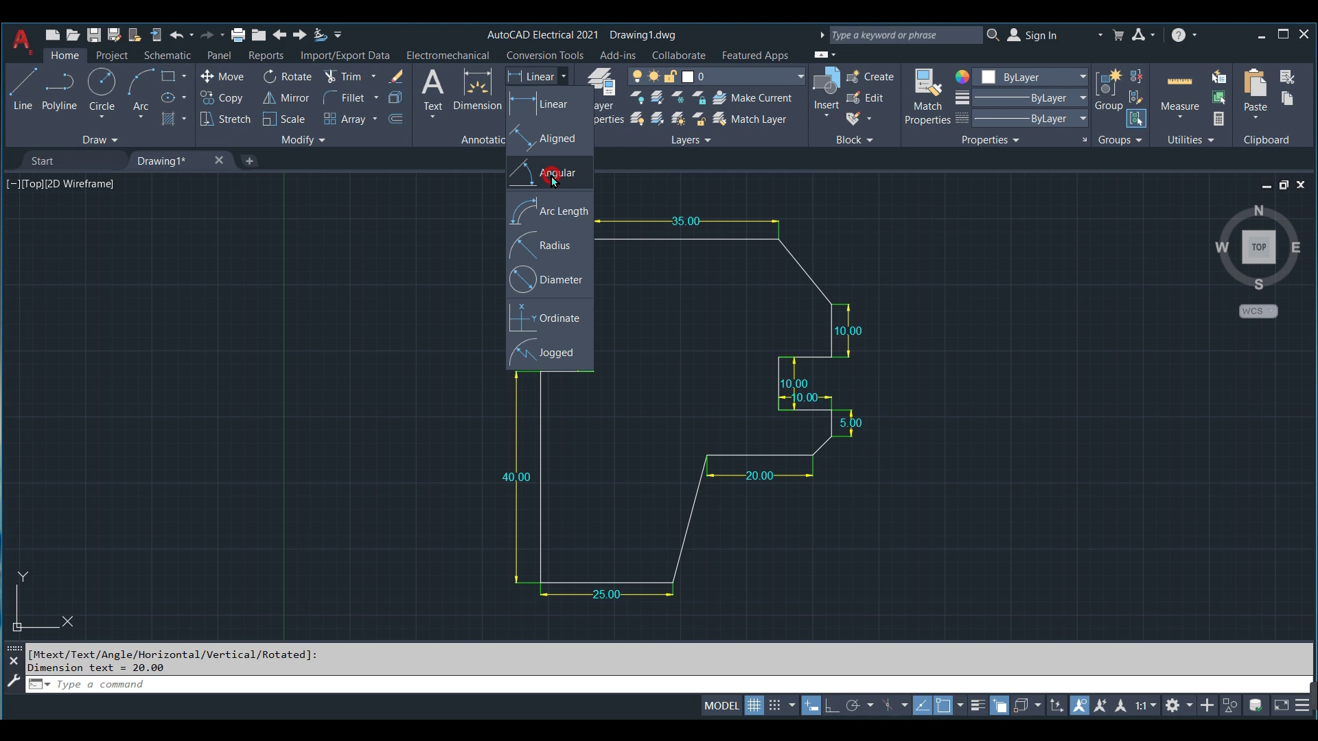
left_click(550, 173)
left_click(805, 455)
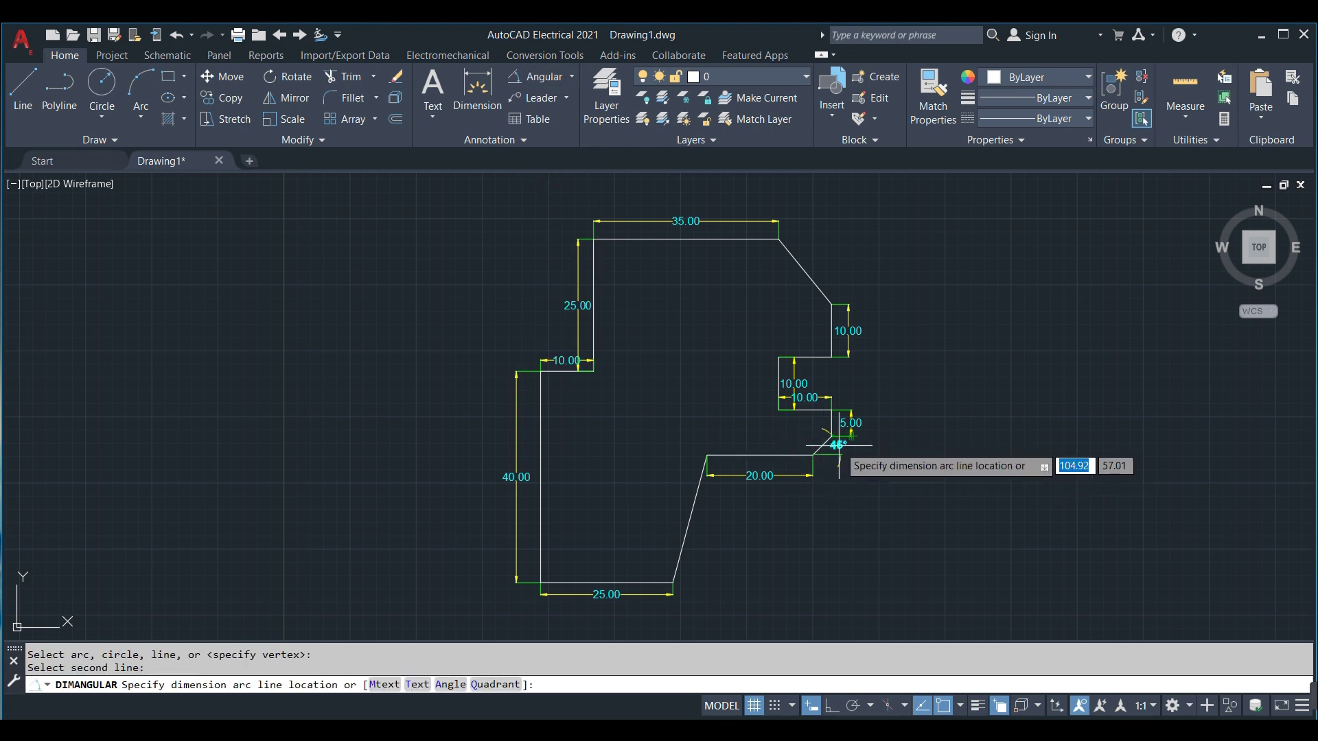
left_click(801, 439)
key("Return")
left_click(721, 455)
left_click(696, 494)
key("Return")
left_click(680, 553)
left_click(662, 584)
left_click(706, 582)
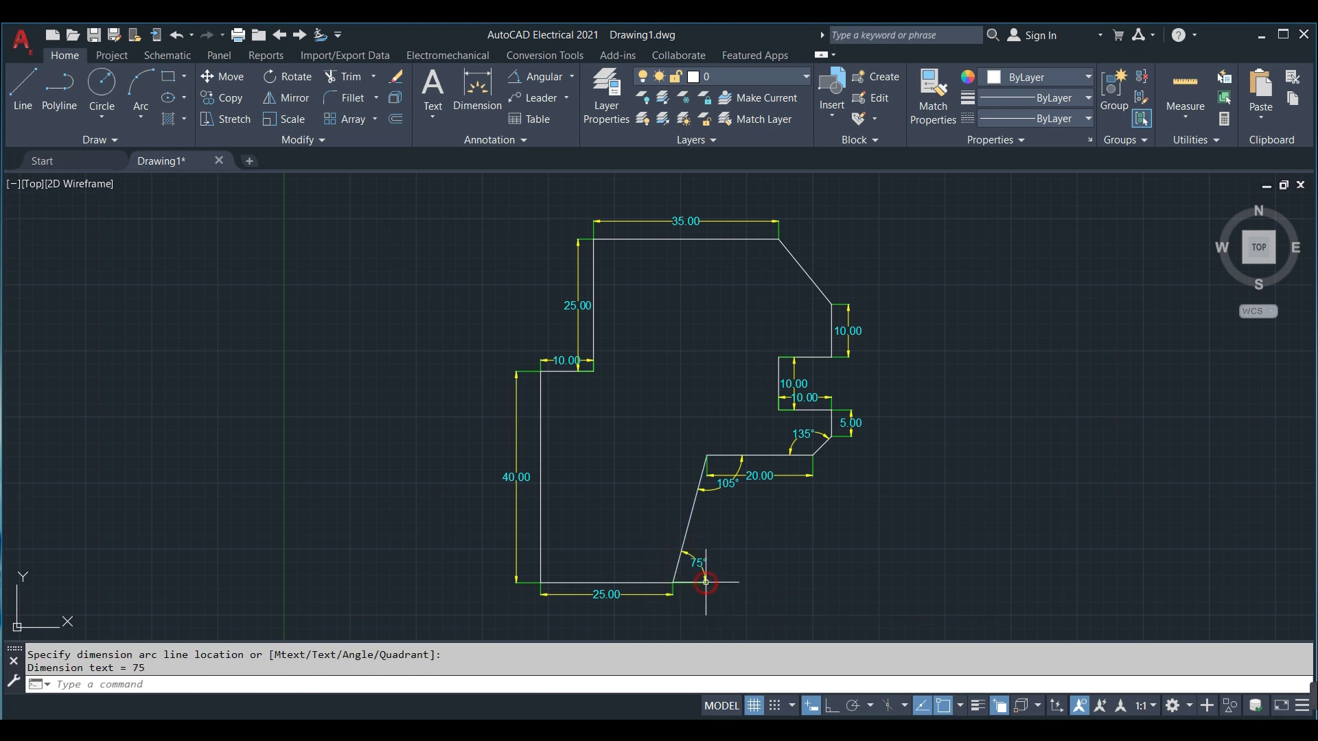
Add a 5.00 aligned dimension along the 45° chamfer edge
left_click(572, 78)
left_click(542, 138)
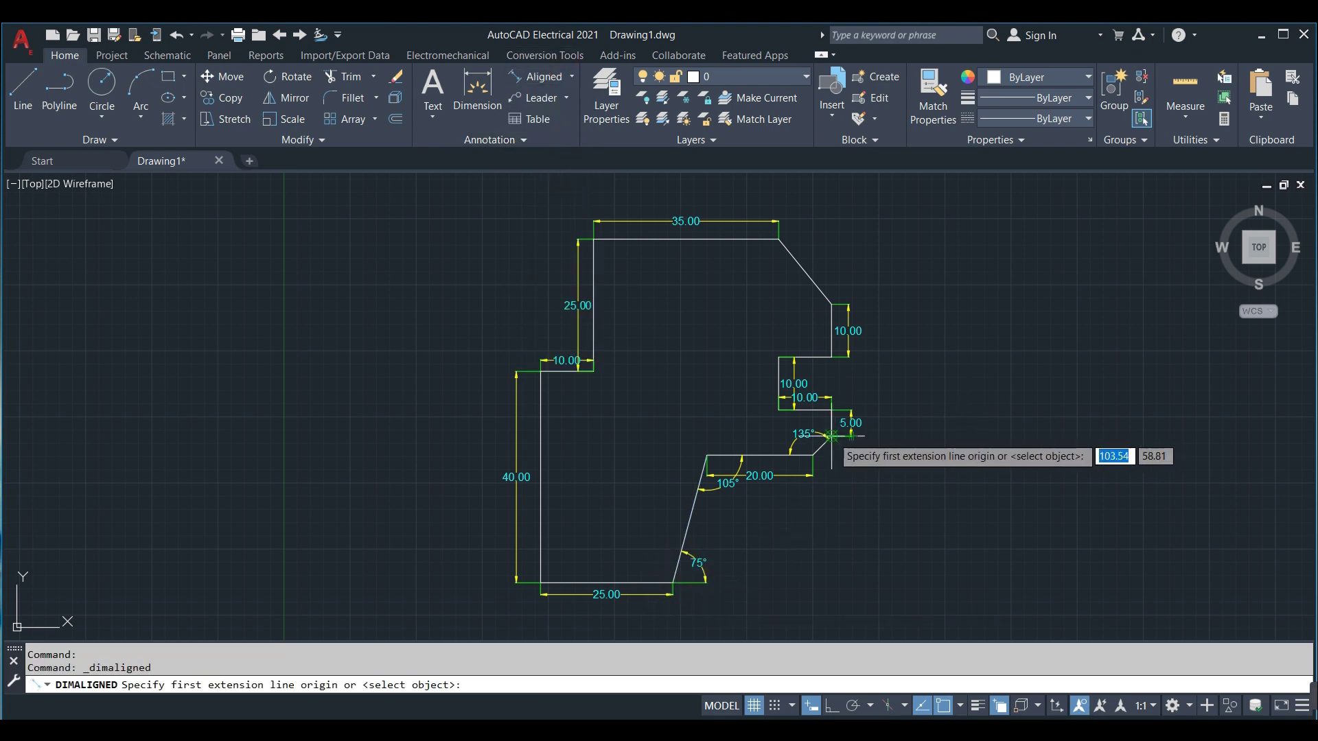
left_click(831, 437)
left_click(830, 469)
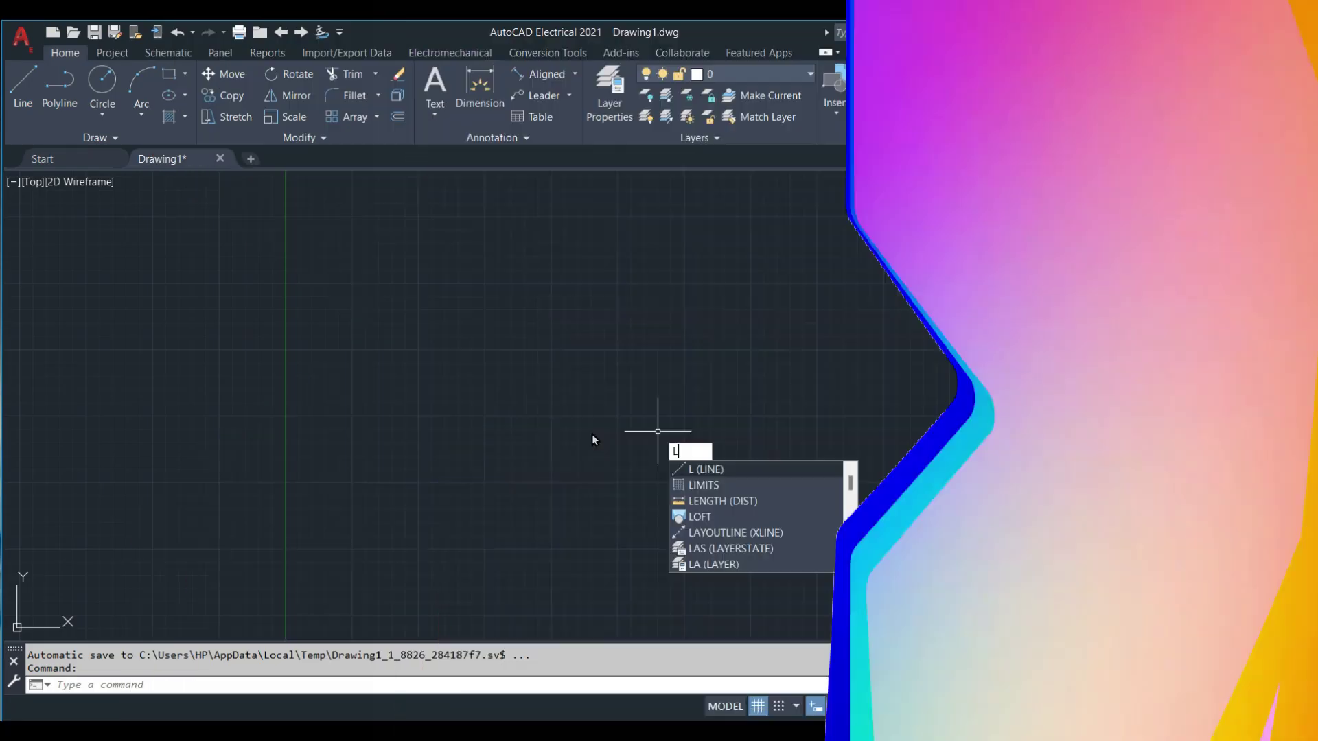
With ortho on, draw the stepped outline with 90, 37, 24 and 15 edges and an angled lower edge
key("Return")
left_click(494, 462)
key("F8")
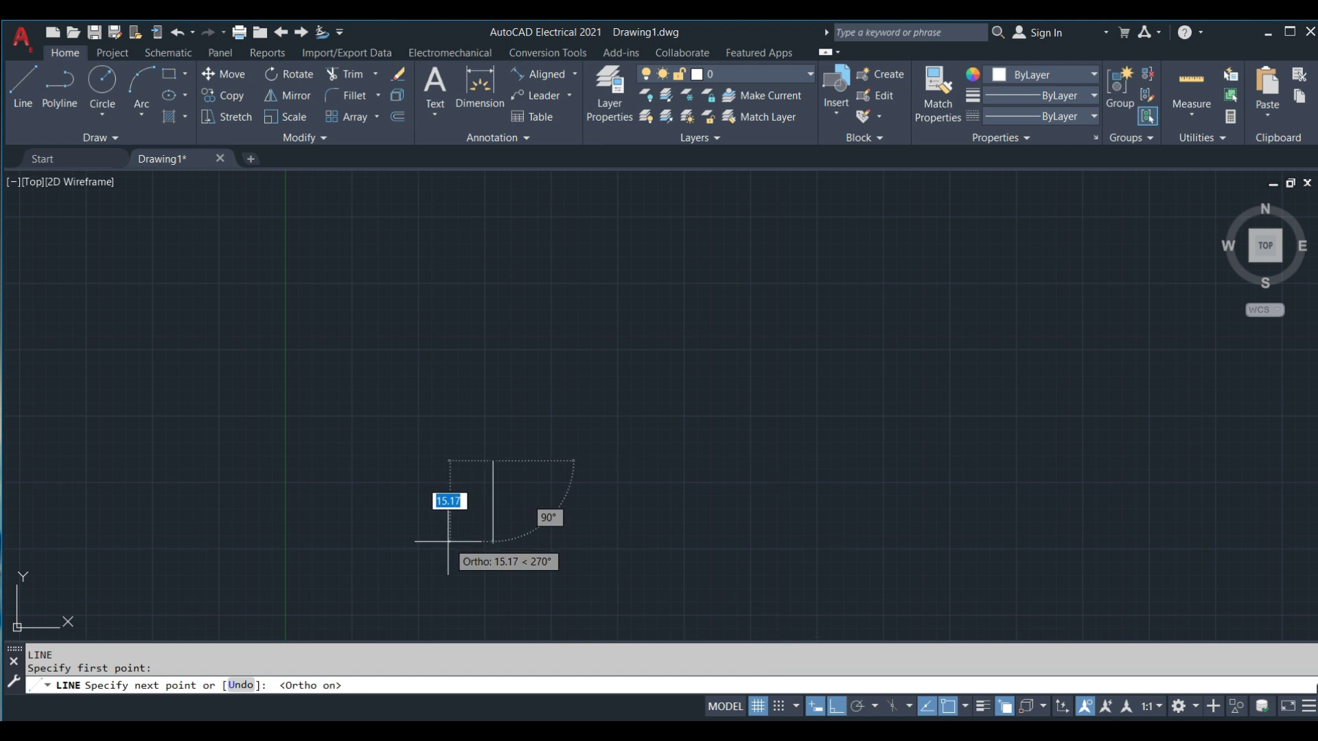
key("Return")
key("Return")
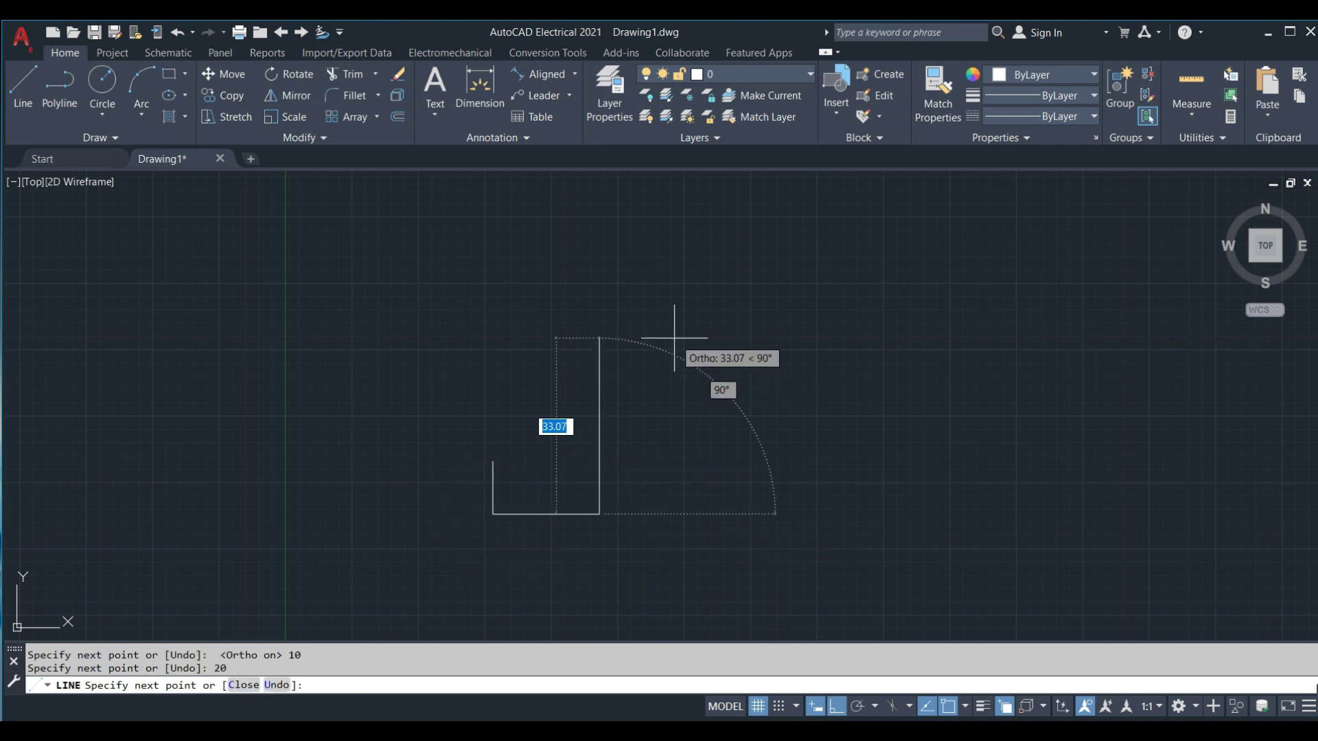
type("90")
key("Return")
scroll(700, 518, "down", 2)
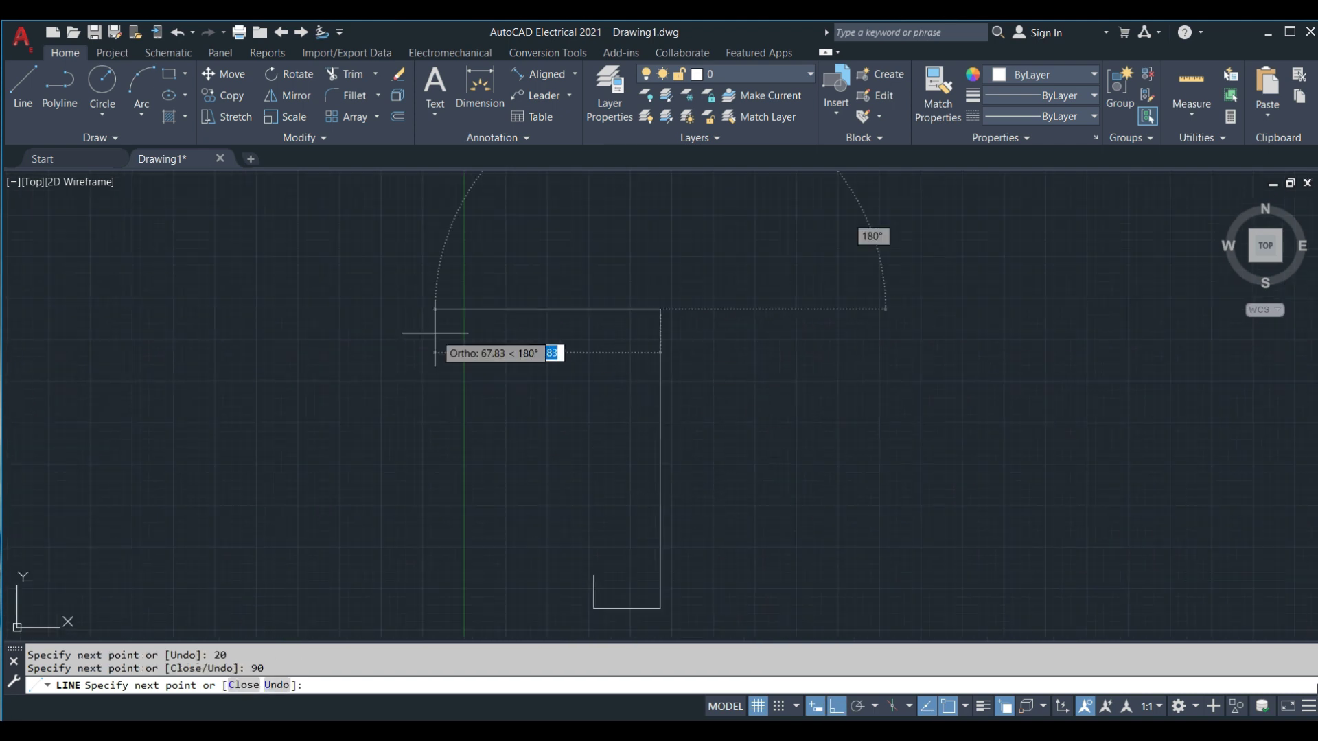
type("37")
key("Return")
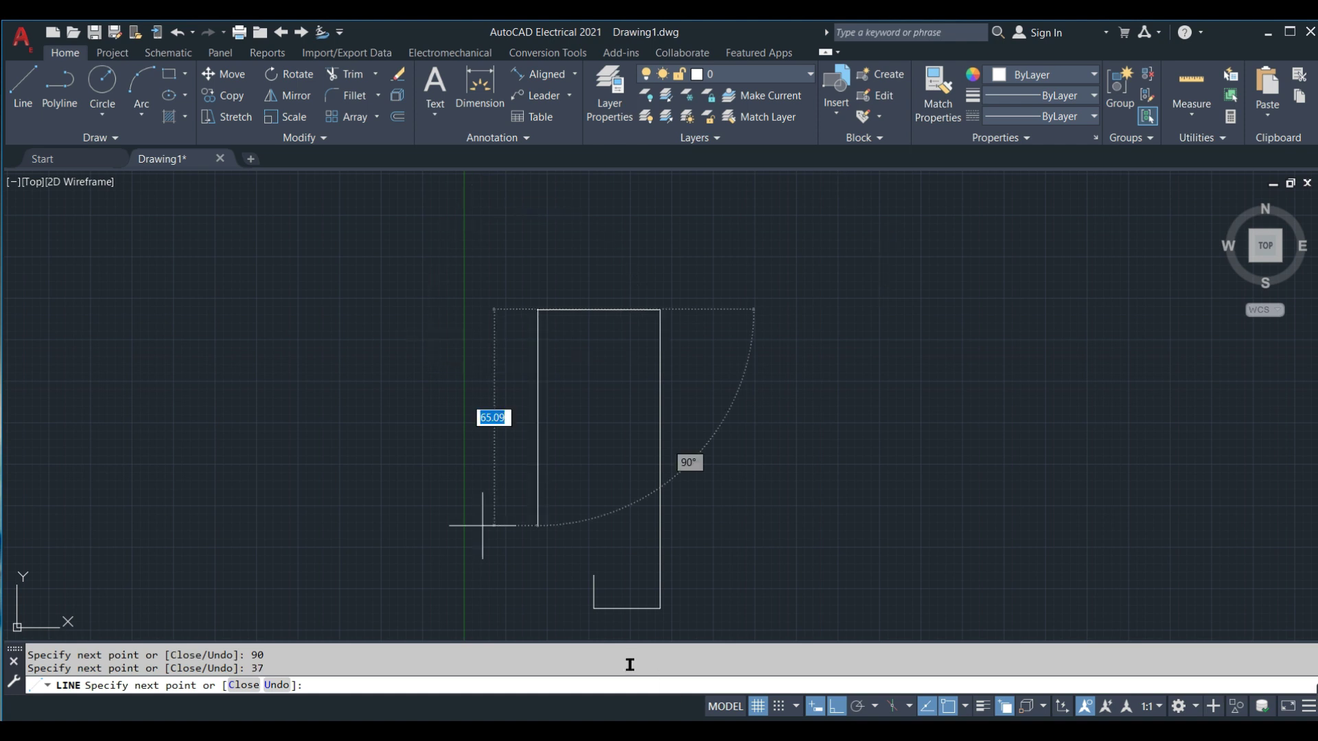
key("Return")
type("24")
key("Return")
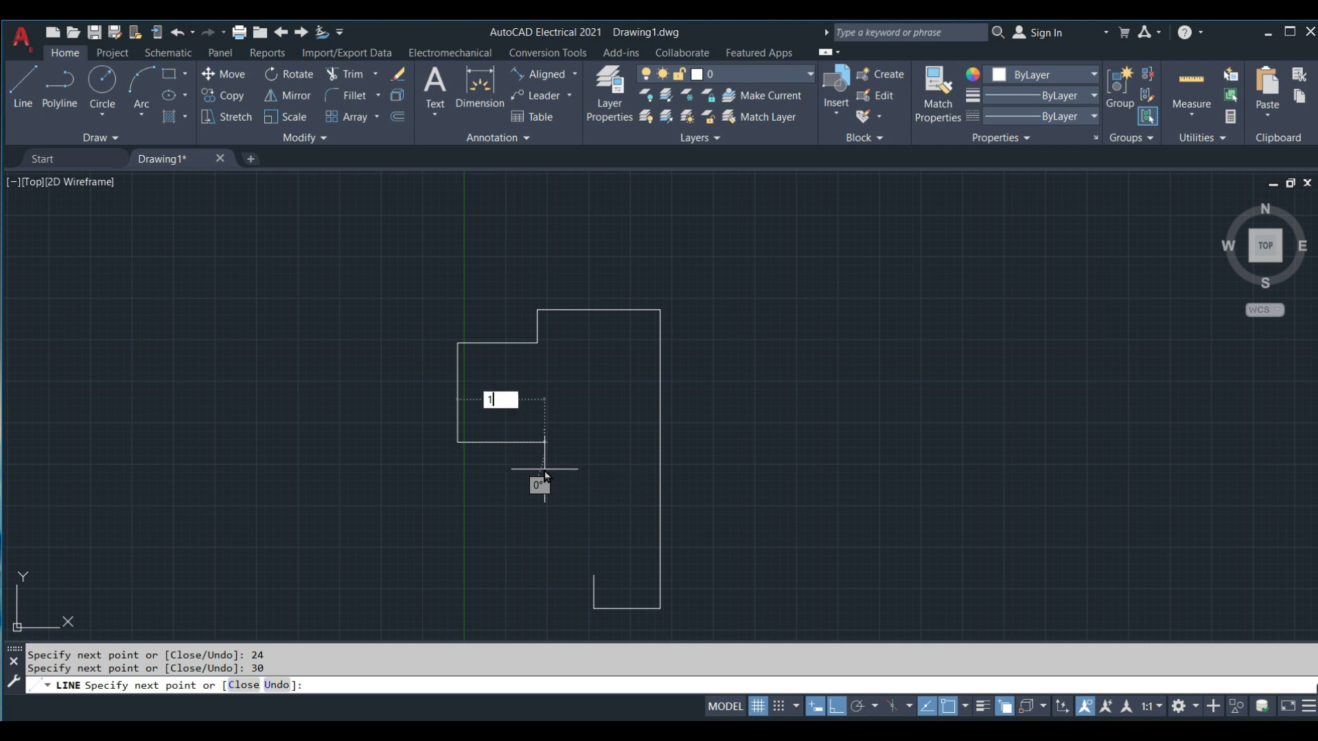
type("15")
key("Return")
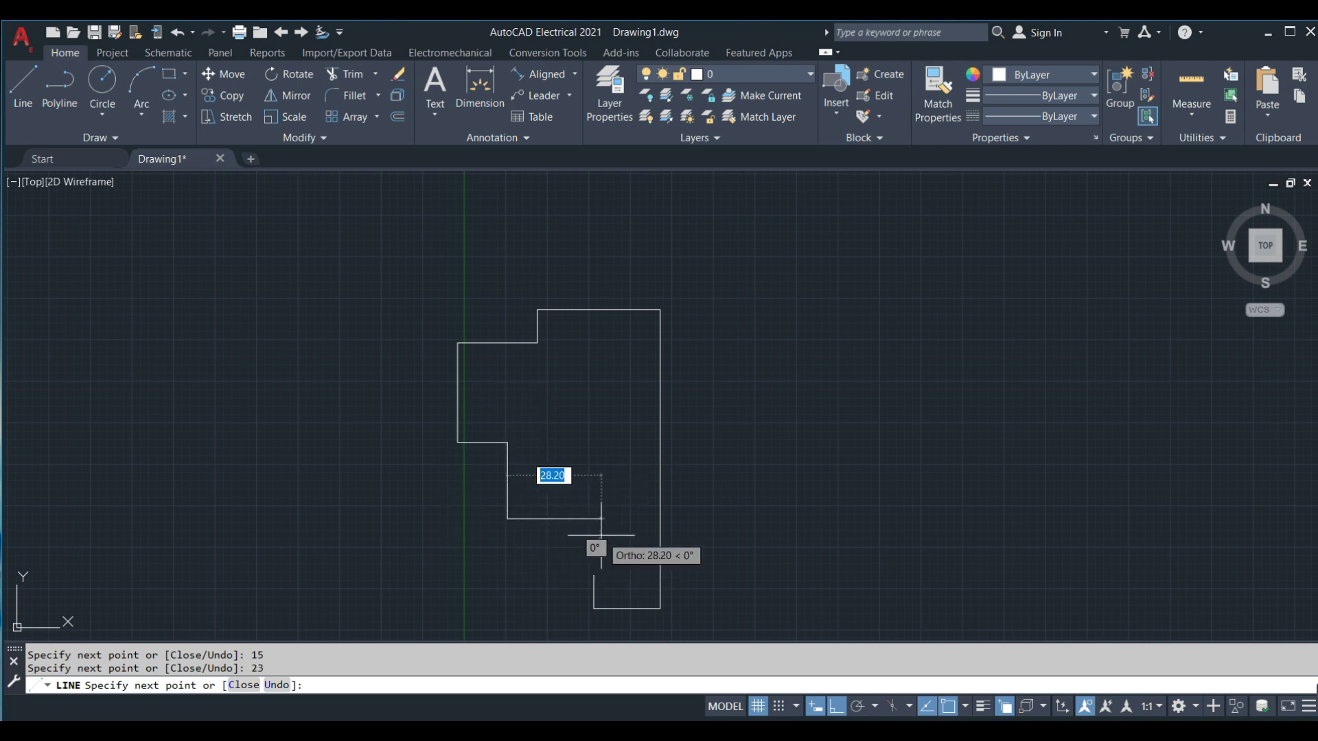
left_click(594, 574)
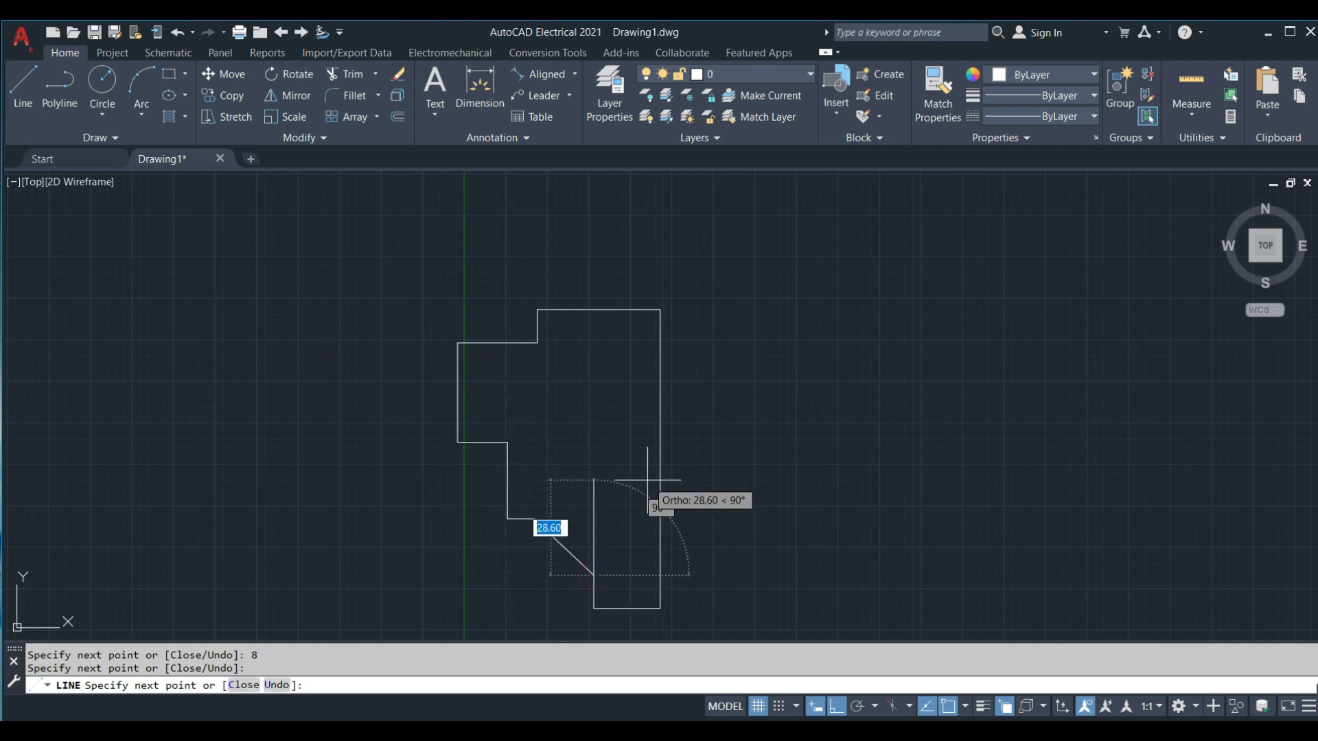
key("Return")
Offset 9.5 and 10.5 with construction lines, draw the 21×21 inner square, and select the construction lines
type("l")
key("Return")
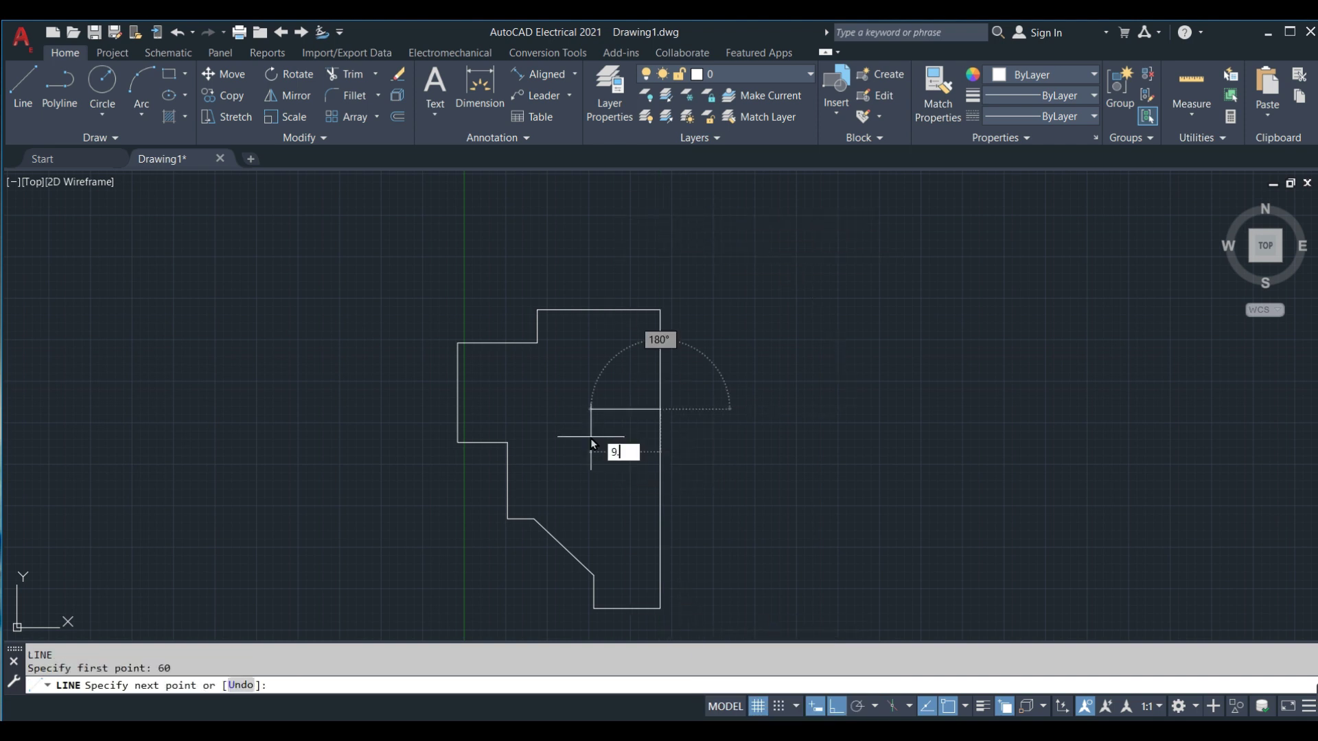
type("5")
key("Return")
type("10.5")
key("Return")
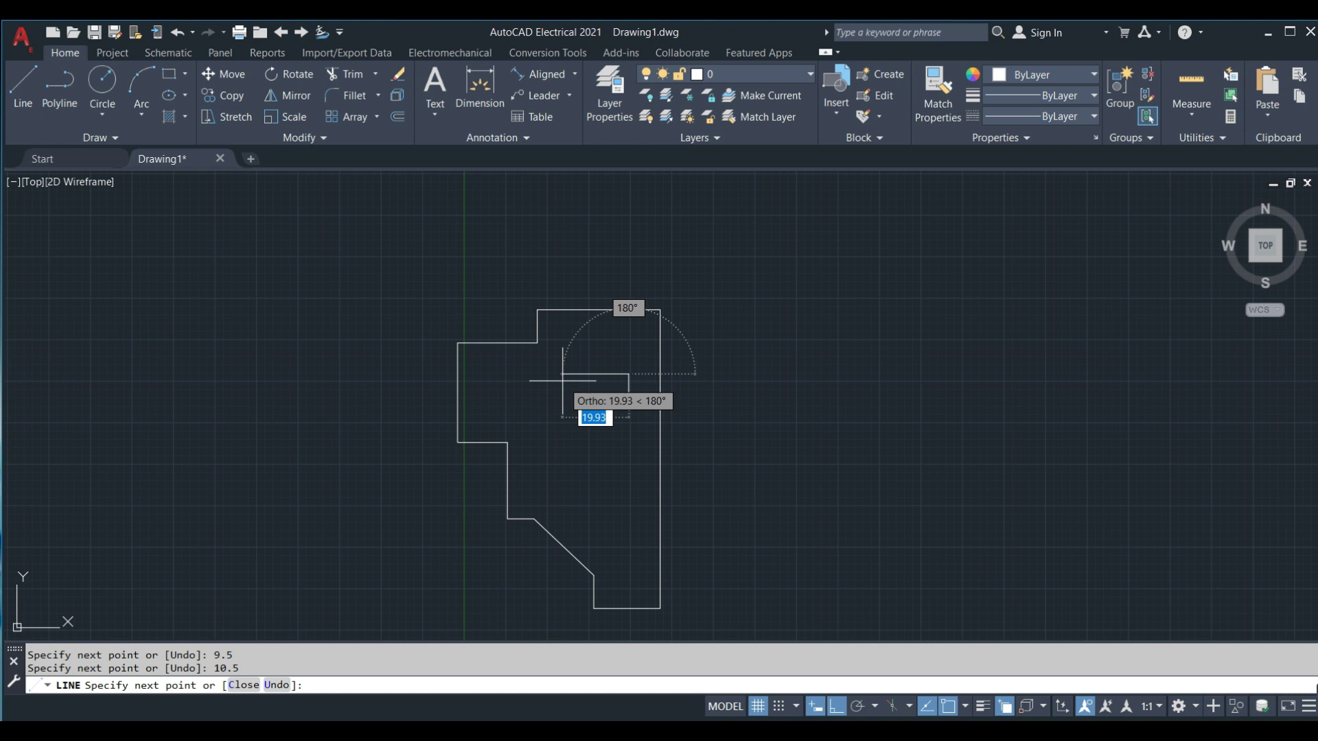
key("BackSpace")
type("1")
key("Return")
type("21")
key("Return")
type("21")
key("Return")
left_click(653, 422)
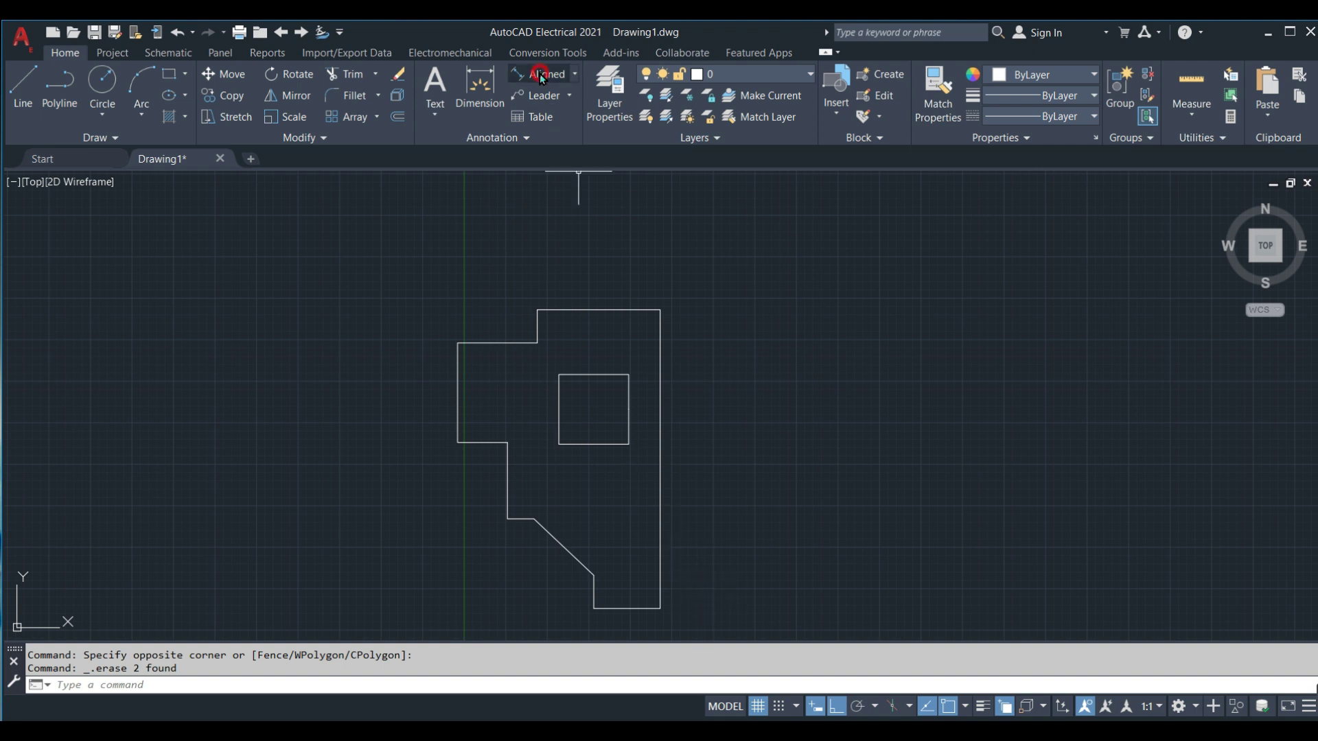
Dimension the 90.00 right edge, zoom to a window, then dimension the 20.00 bottom and 10.00 short edges
left_click(540, 76)
left_click(661, 608)
left_click(660, 310)
left_click(678, 456)
scroll(731, 443, "up", 2)
scroll(768, 398, "down", 2)
key("Return")
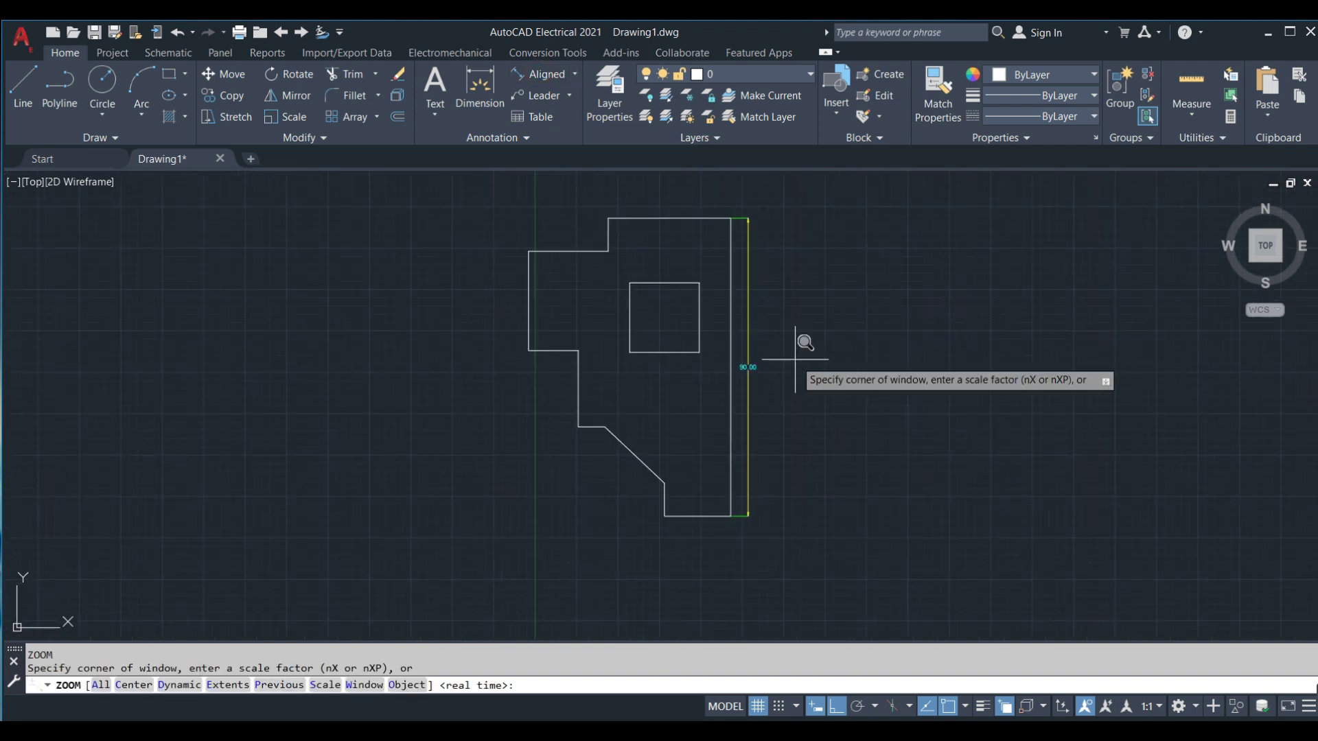
type("w")
key("Return")
left_click(497, 206)
left_click(814, 532)
left_click(542, 74)
left_click(677, 617)
left_click(773, 619)
left_click(771, 627)
key("Return")
left_click(677, 567)
left_click(676, 617)
left_click(653, 597)
Dimension the left and top edges: 8.00, 23.00, 15.00, 30.00, 24.00, 10.00 and 37.00
key("Return")
left_click(592, 490)
left_click(553, 495)
key("Return")
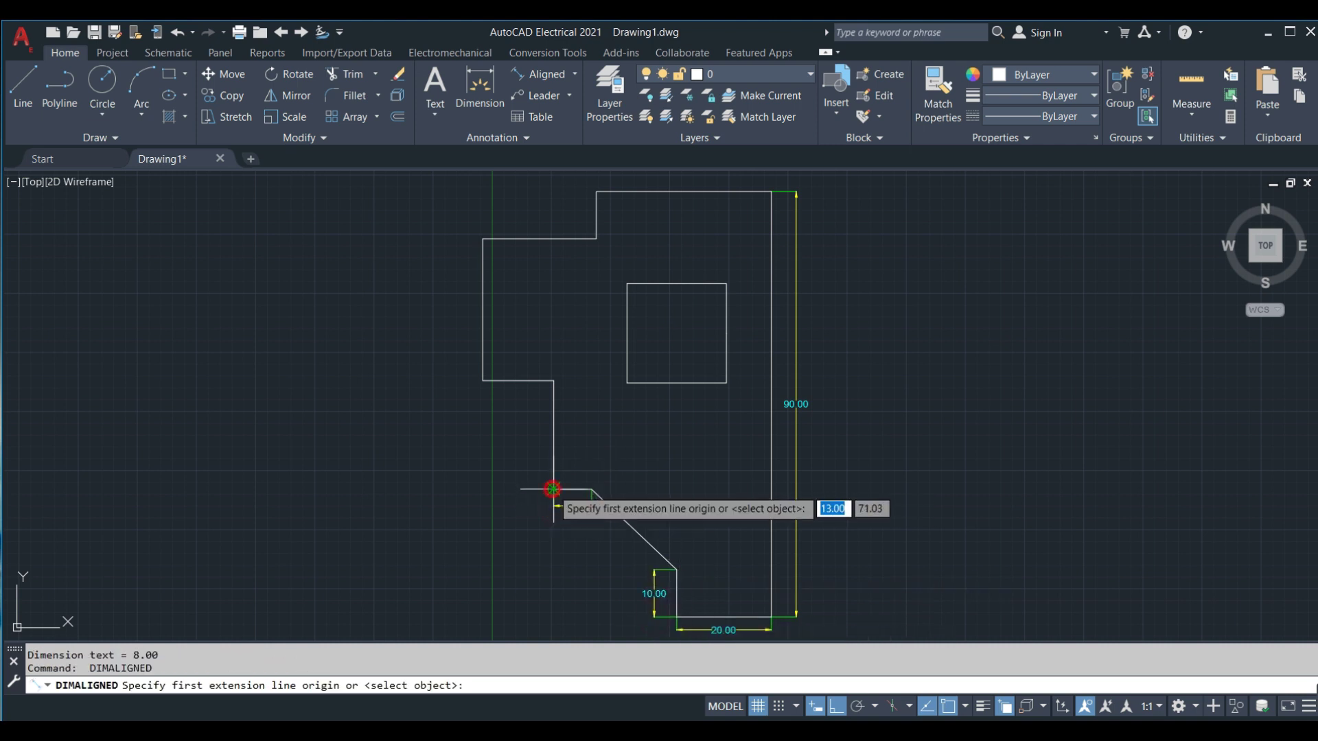
left_click(554, 381)
left_click(539, 381)
key("Return")
left_click(483, 381)
left_click(552, 381)
left_click(521, 400)
key("Return")
left_click(483, 380)
left_click(483, 239)
key("Return")
left_click(482, 239)
left_click(596, 239)
key("Return")
left_click(596, 239)
left_click(596, 192)
key("Return")
left_click(596, 192)
left_click(771, 192)
Dimension the inner square's 21.00 sides and its 20.00 and vertical offsets from the outline
key("Return")
left_click(626, 283)
left_click(726, 283)
key("Return")
left_click(627, 383)
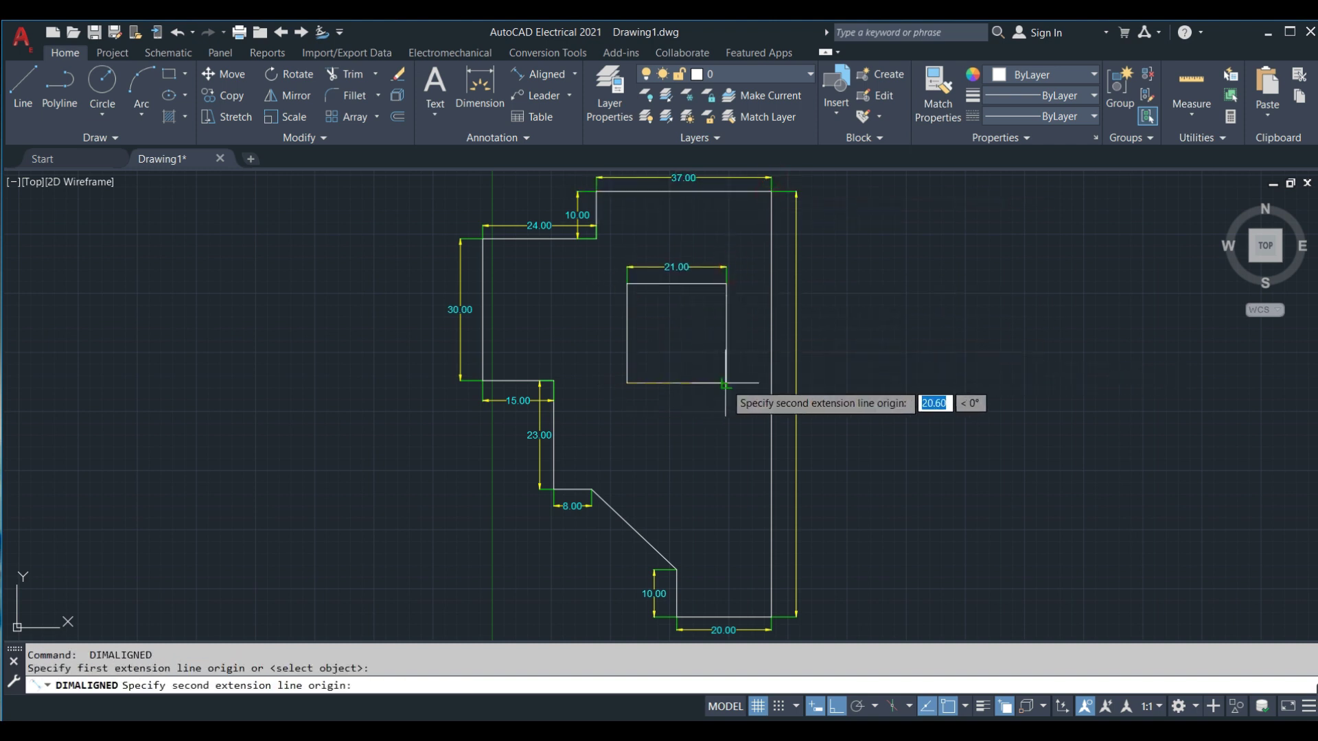
left_click(726, 383)
left_click(713, 402)
key("Return")
left_click(626, 284)
left_click(627, 382)
left_click(608, 334)
key("Return")
left_click(677, 284)
left_click(771, 283)
left_click(721, 302)
key("Return")
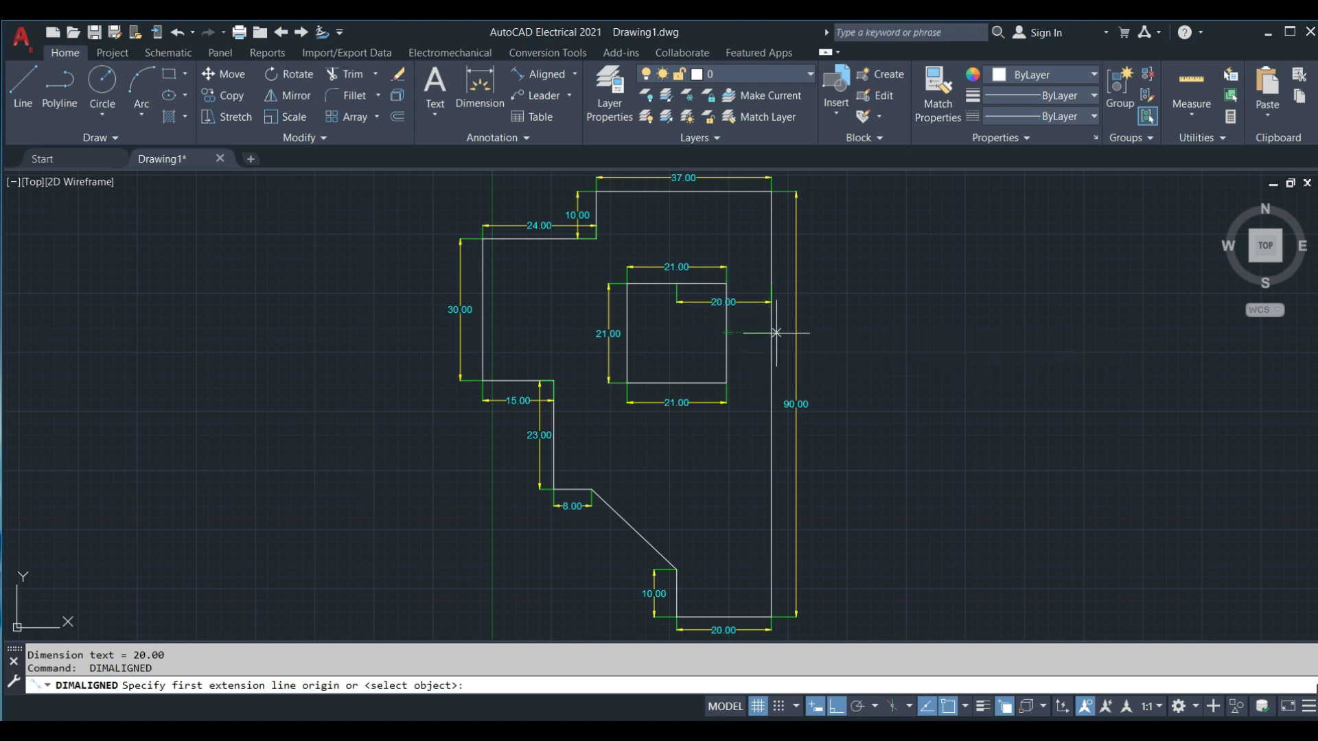
left_click(726, 333)
left_click(726, 618)
left_click(733, 529)
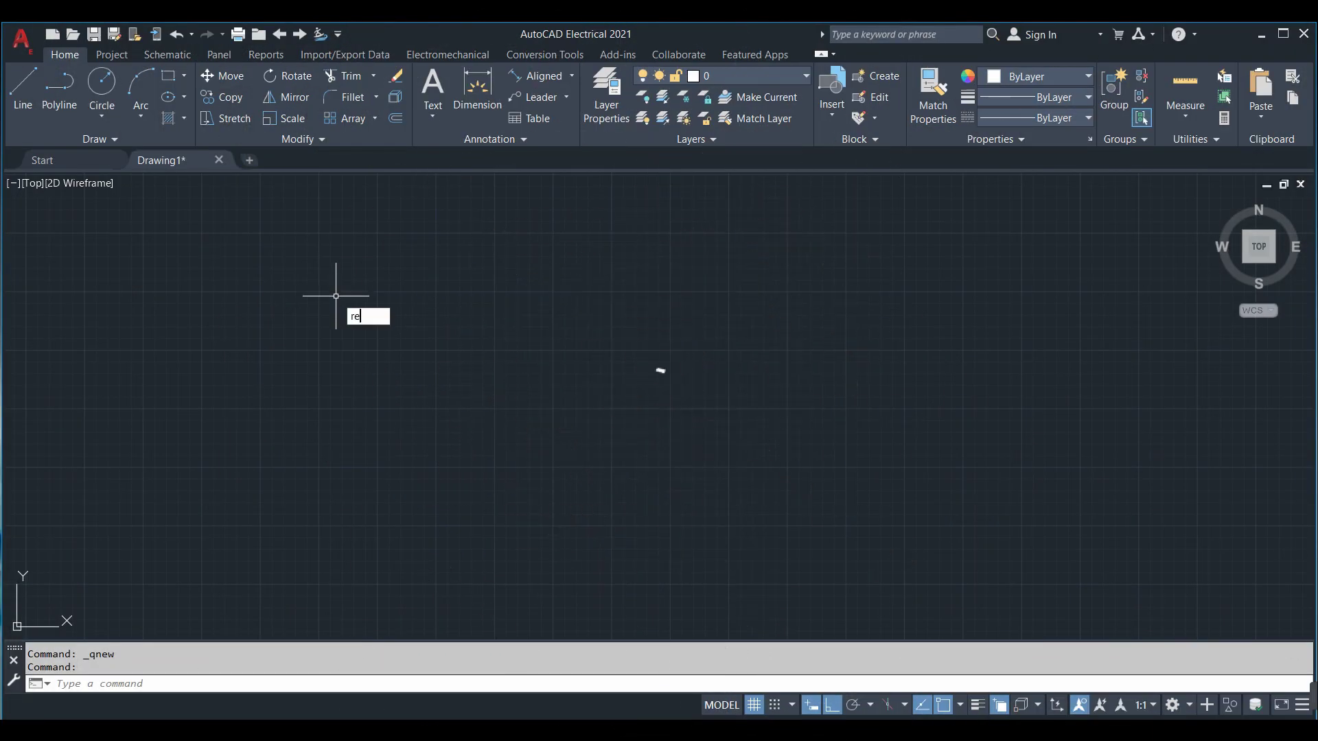
Draw a 60 by 60 square with RECTANG and centre it in the view
type("rec")
key("Return")
left_click(303, 266)
type("60")
key("Tab")
type("60")
key("Return")
middle_click_drag(381, 414, 551, 420)
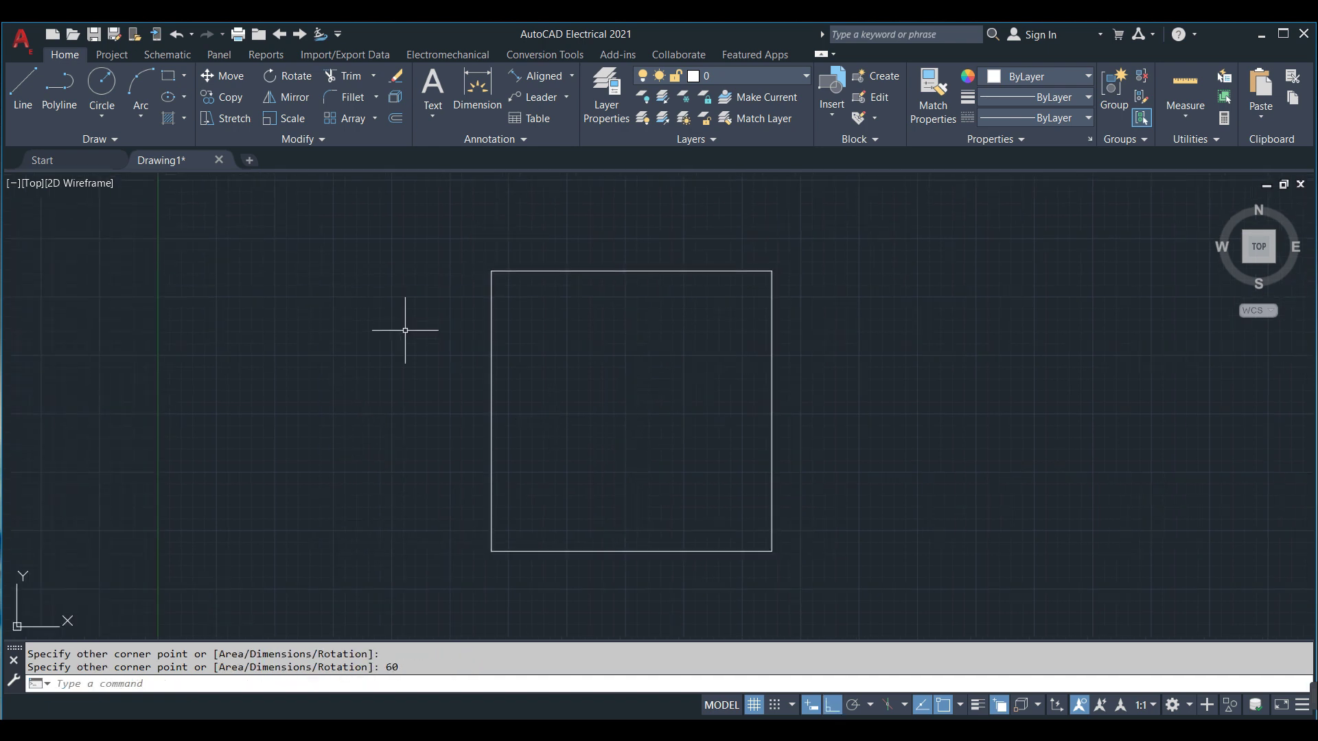
Draw the top notch: 15 in from the corner, 5 down, 30 across, 5 up
type("L")
key("Return")
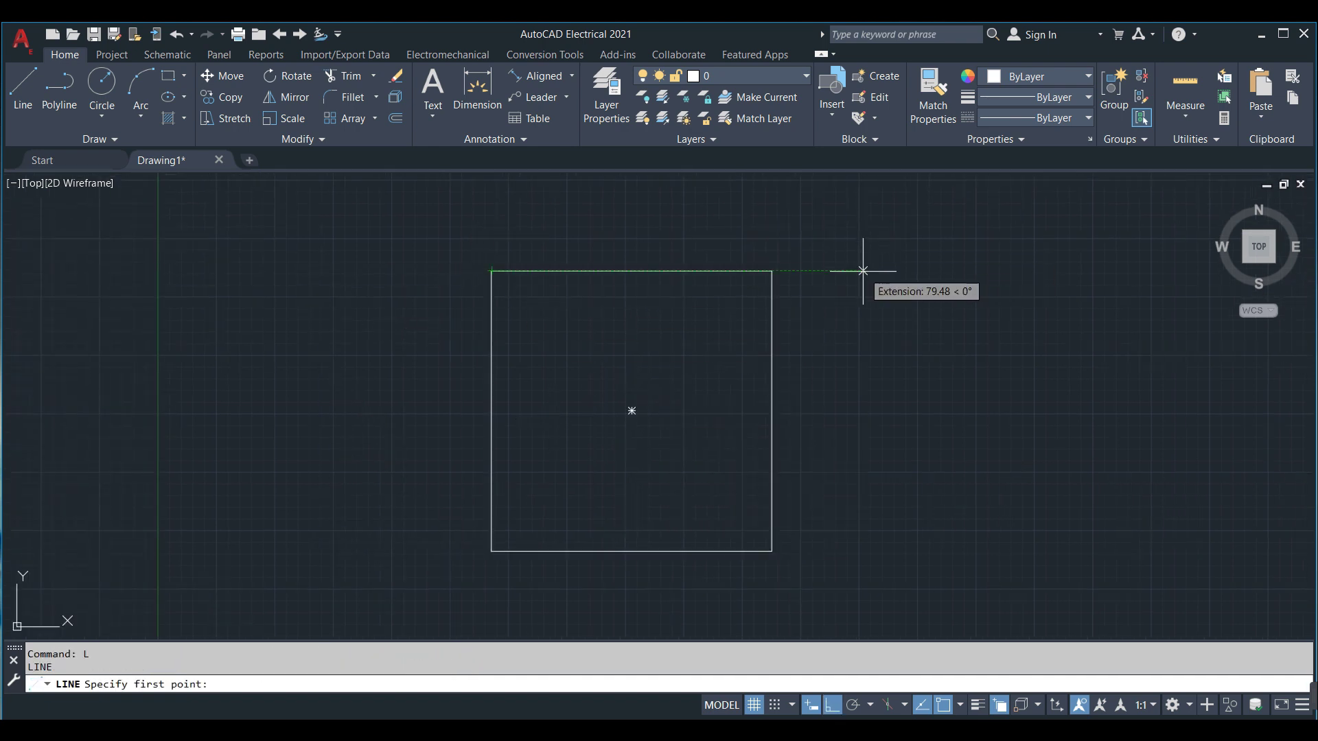
type("15")
key("Return")
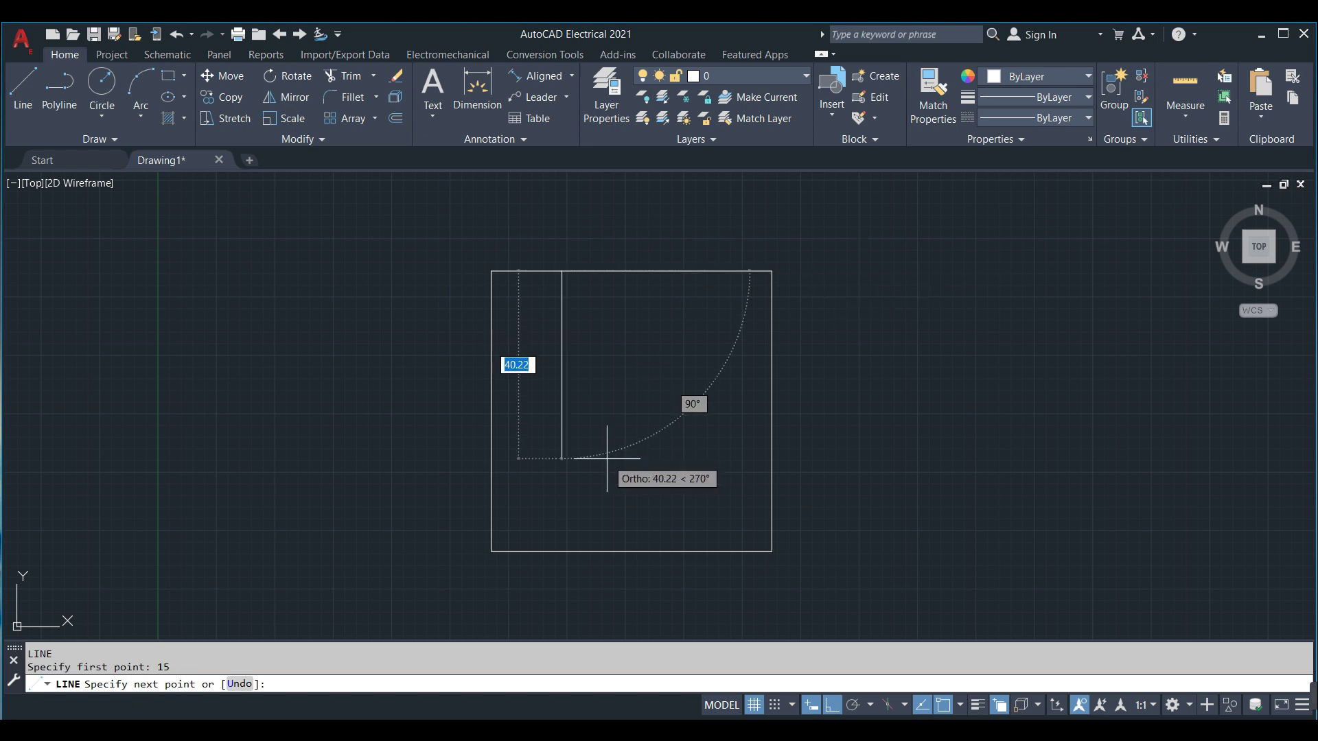
key("Return")
type("30")
key("Return")
type("5")
Mirror the top notch about the side midpoints onto the bottom edge
left_click(716, 302)
left_click(530, 278)
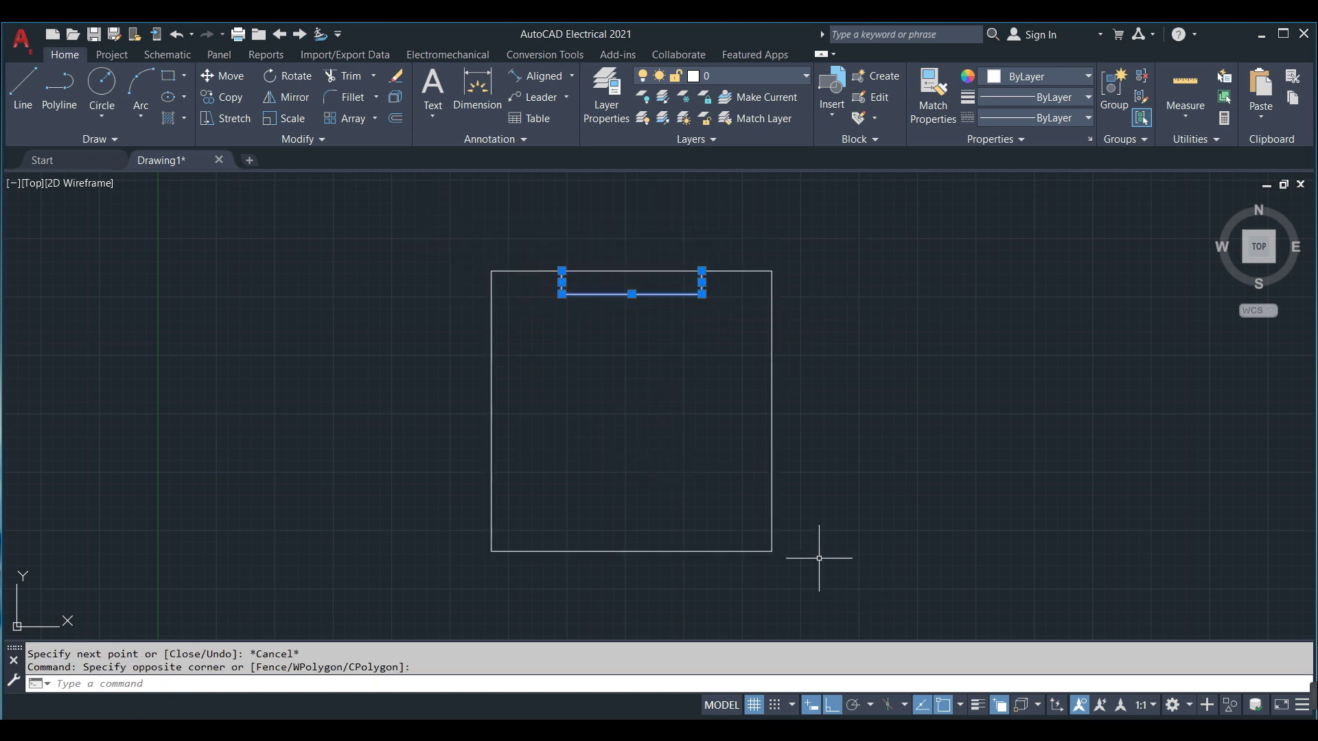
left_click(772, 411)
left_click(491, 411)
left_click(552, 542)
left_click(732, 259)
left_click(552, 305)
Rotate the top and bottom notches about the square's centre onto the left and right sides
type("ro")
key("Return")
left_click(632, 411)
left_click(614, 496)
left_click(554, 508)
left_click(506, 328)
left_click(758, 504)
left_click(710, 315)
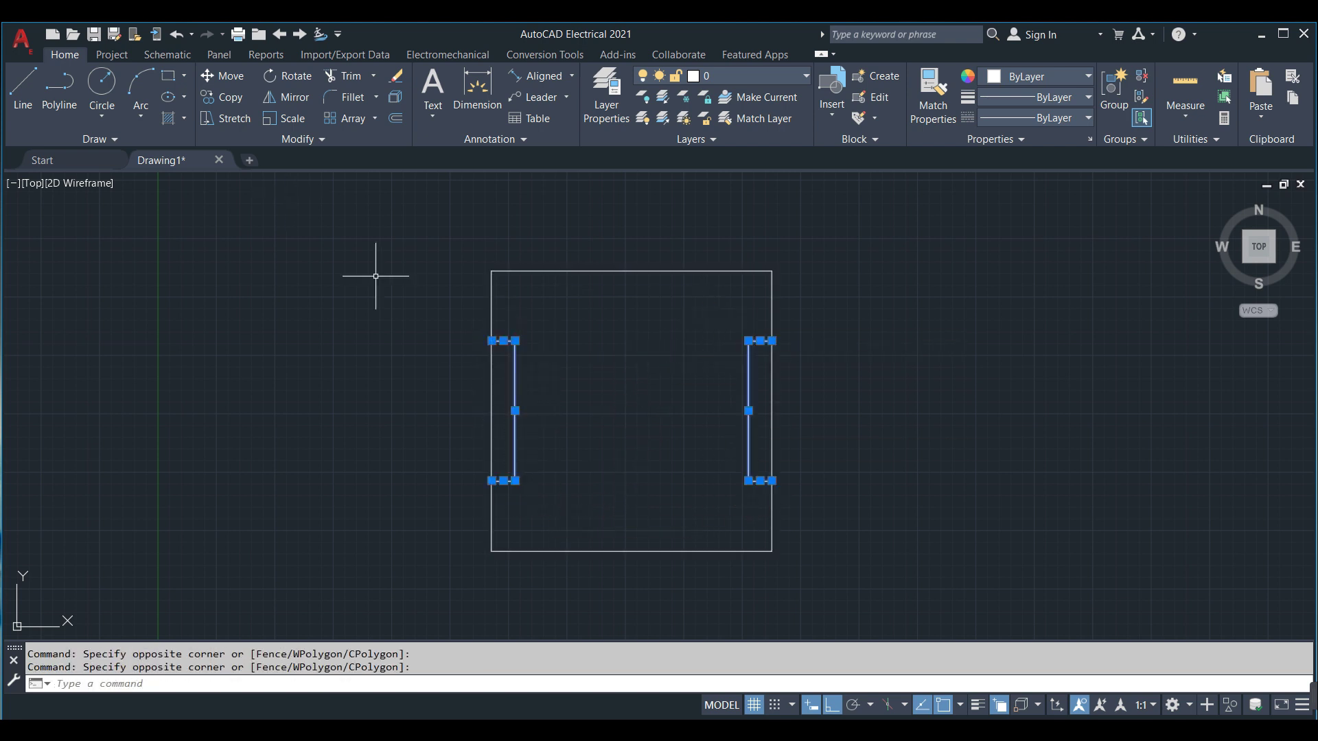
Mirror the left notch across a diagonal axis to recreate the bottom notch
left_click(524, 495)
left_click(501, 309)
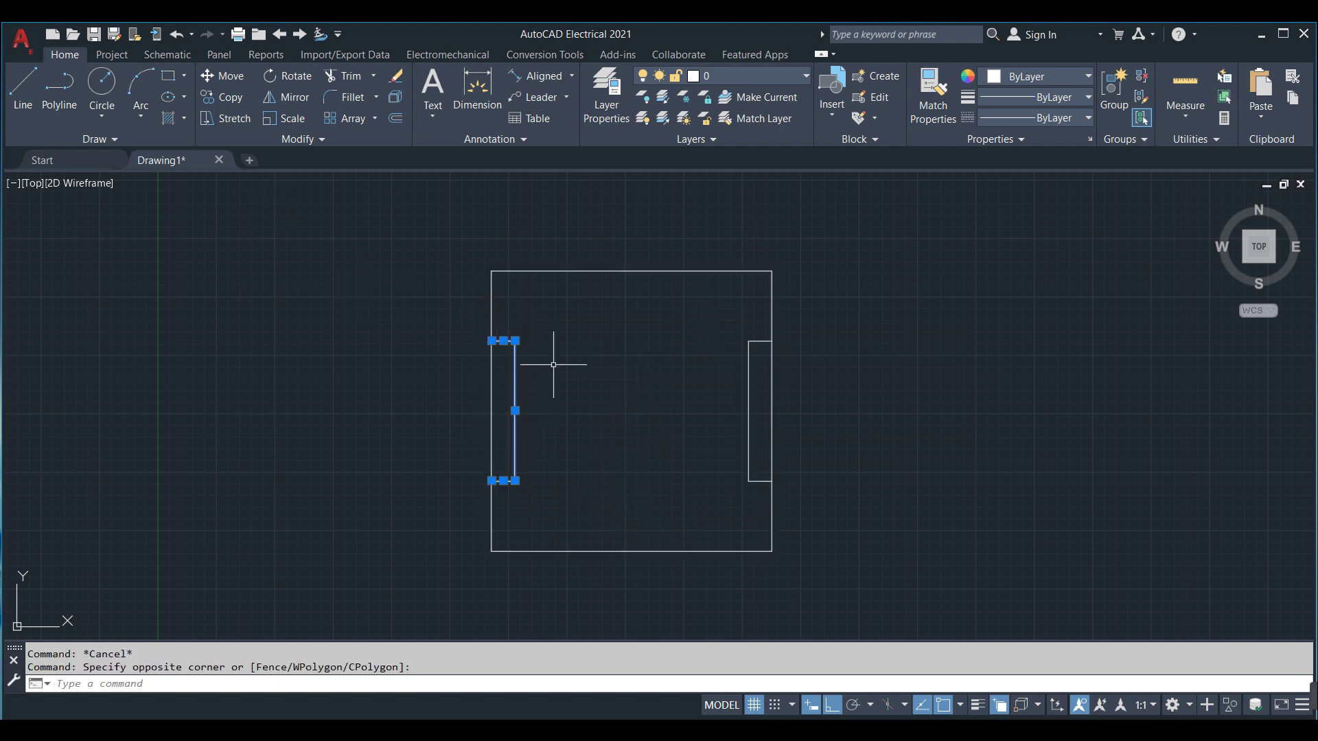
type("mi")
key("Return")
left_click(771, 271)
left_click(491, 554)
key("Return")
left_click(697, 522)
left_click(645, 542)
Mirror the bottom notch to the top side, keeping the original
type("mi")
key("Return")
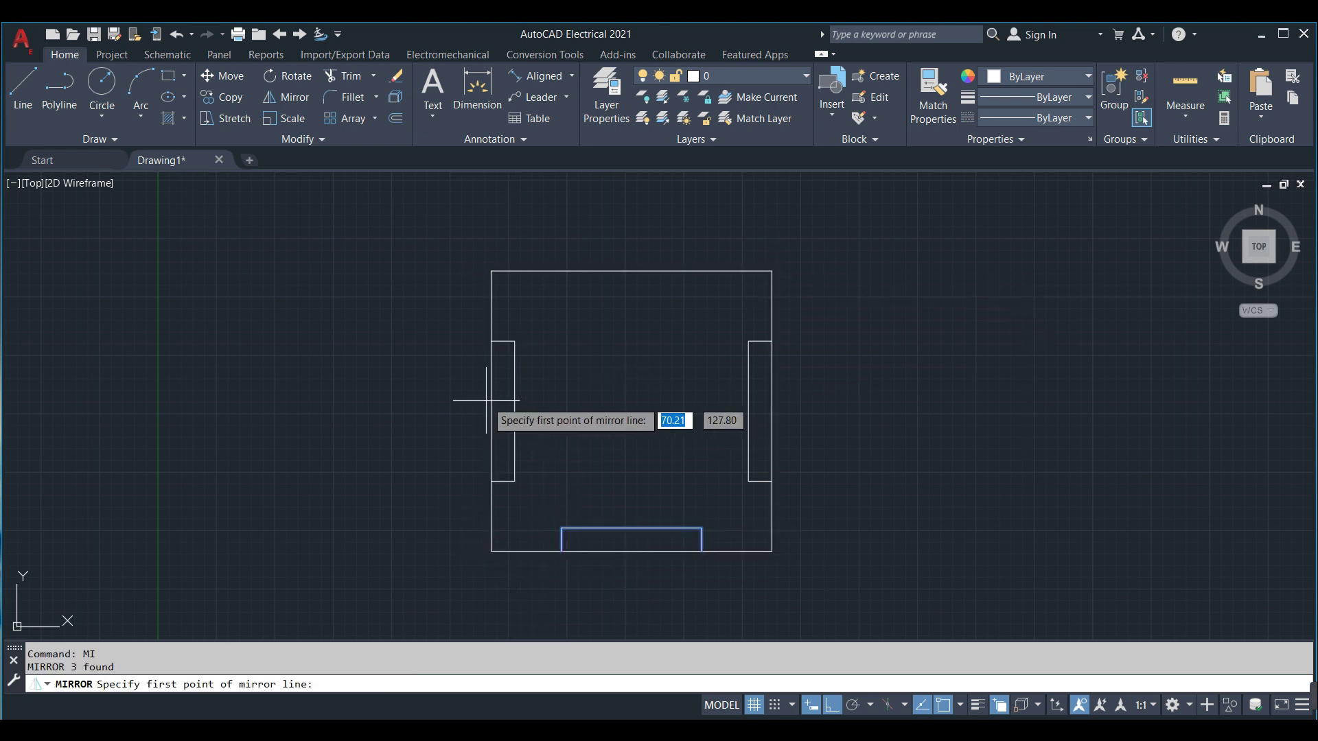
left_click(492, 415)
left_click(754, 414)
key("Return")
Draw an R5 circle on the top-left corner and mirror it to the top-right corner
key("Return")
left_click(491, 271)
type("5")
key("Return")
left_click(494, 261)
left_click(429, 202)
type("mi")
key("Return")
left_click(631, 271)
left_click(634, 297)
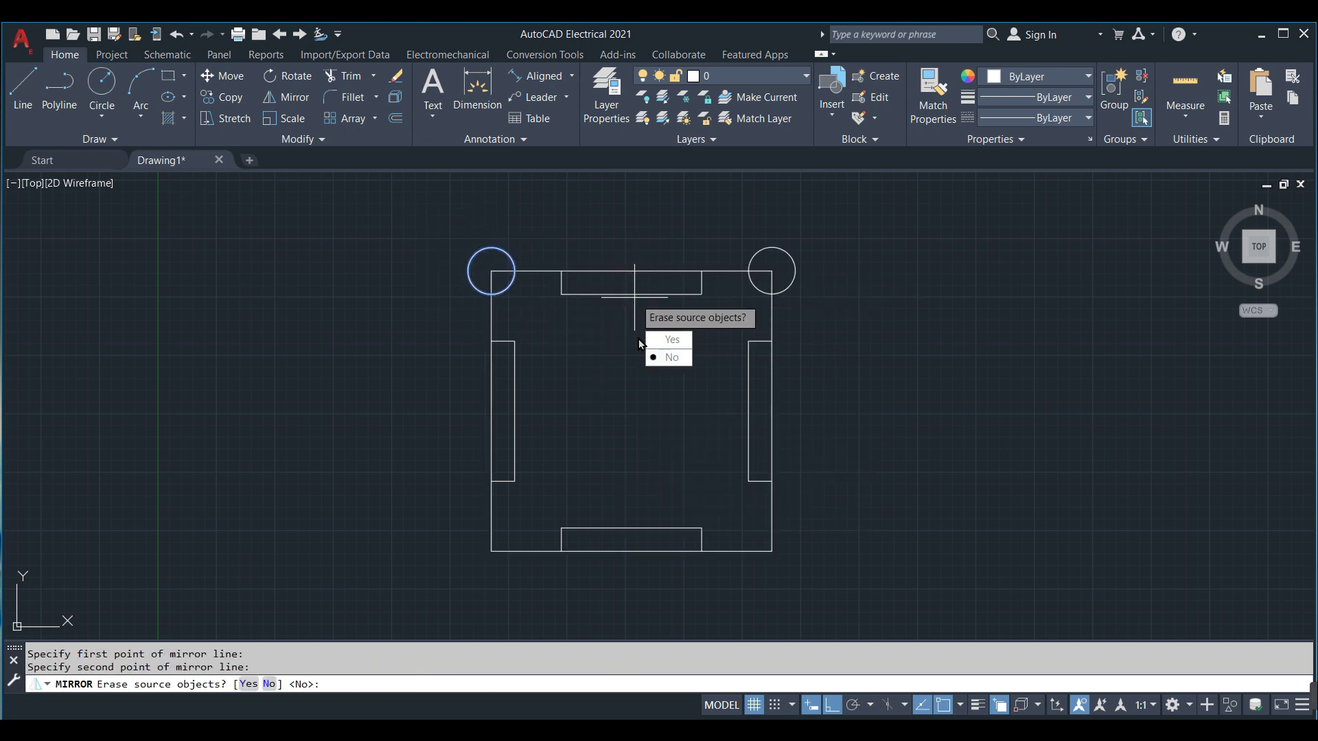
Mirror both top corner circles about the side midpoints onto the bottom corners
key("Return")
left_click_drag(521, 295, 453, 233)
left_click(810, 302)
left_click(714, 221)
type("mi")
key("Return")
left_click(631, 272)
key("Escape")
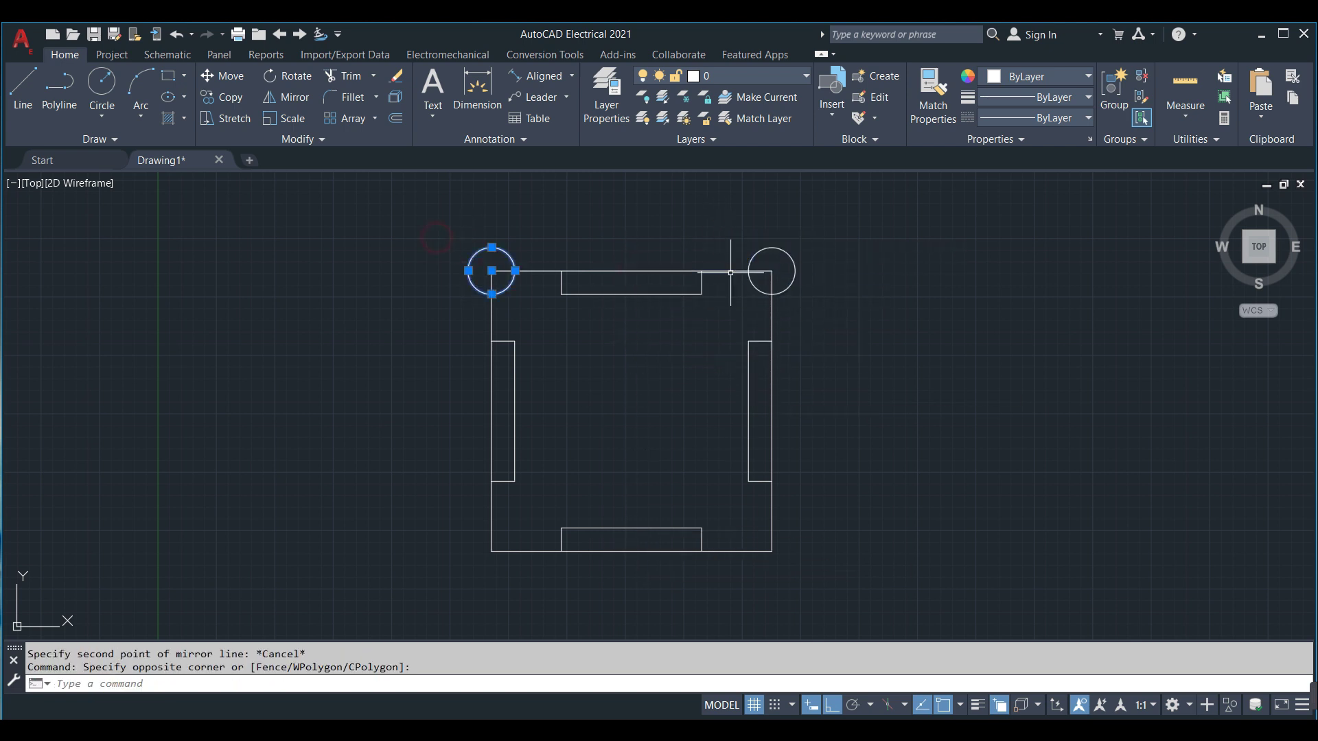
type("mi")
key("Return")
left_click(491, 411)
key("Return")
Trim the corner circles and notch edges into concave R5 corners and recesses
type("tr")
key("Return")
left_click_drag(612, 259, 496, 270)
left_click_drag(484, 412, 516, 457)
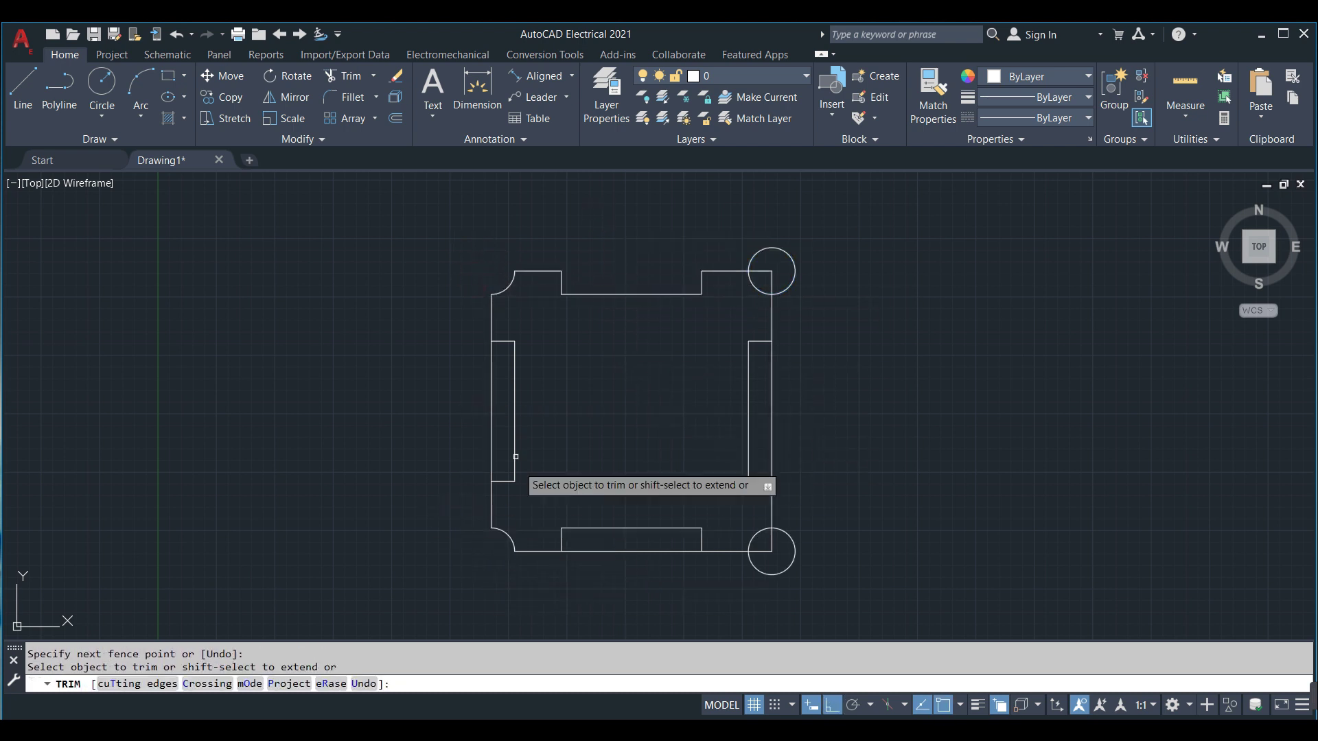
left_click_drag(835, 480, 778, 530)
left_click_drag(803, 312, 837, 556)
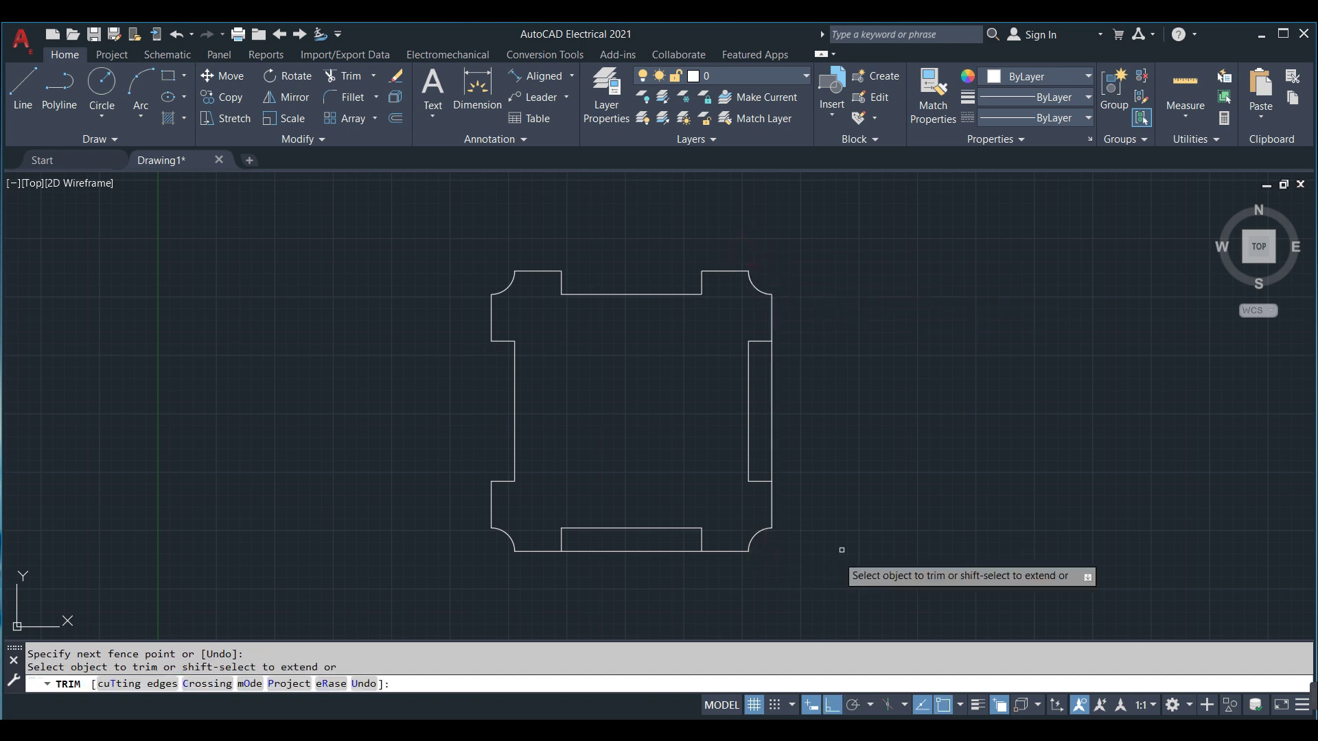
left_click_drag(721, 570, 621, 596)
key("Escape")
Draw horizontal and vertical centre lines crossing at the plate's centre
type("c")
key("Return")
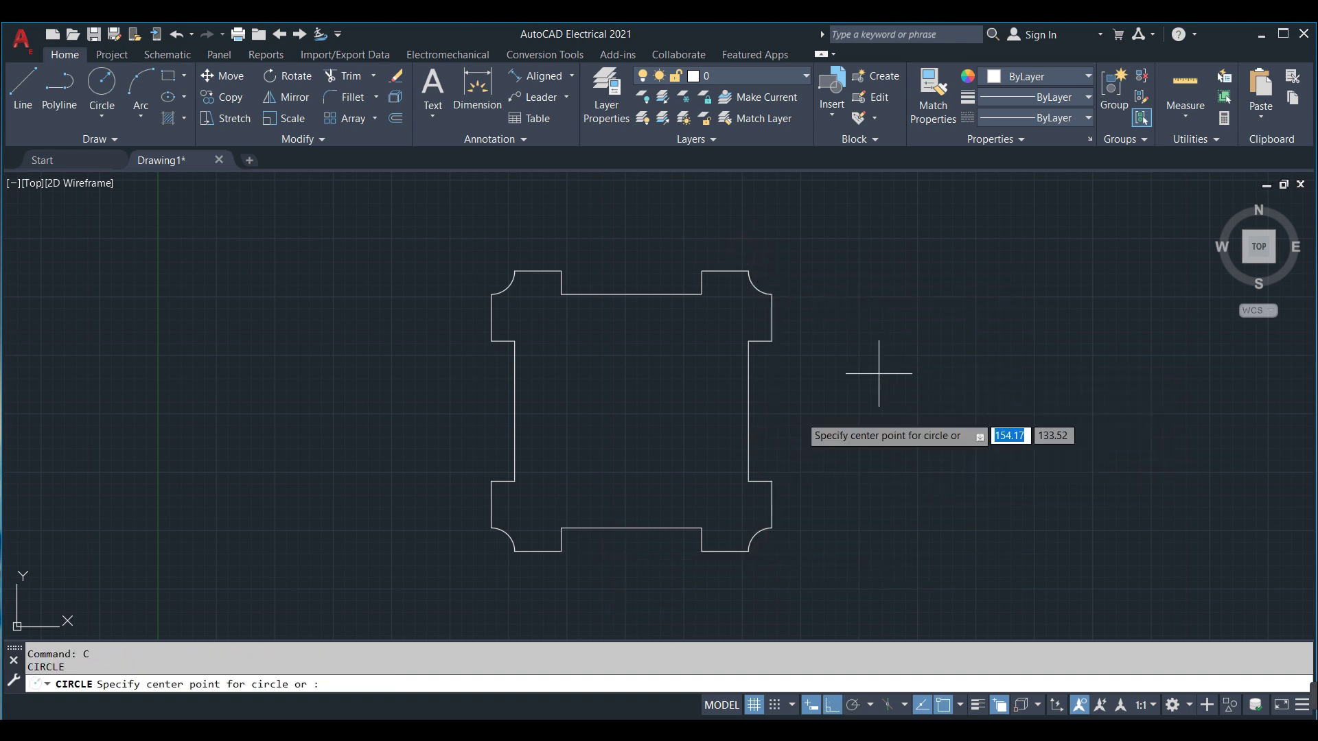
key("Escape")
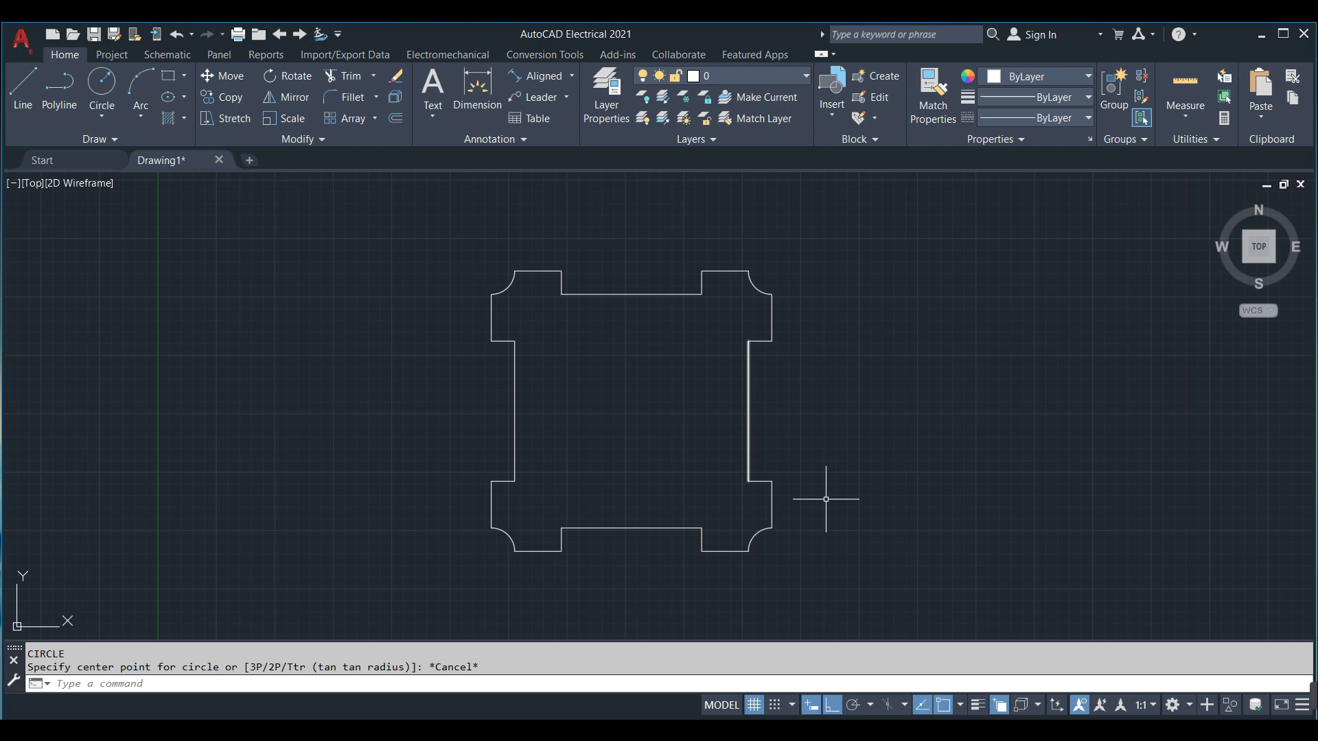
type("l")
key("Return")
left_click(748, 412)
left_click(514, 412)
key("Return")
key("Return")
left_click(631, 294)
left_click(632, 528)
key("Return")
Draw concentric R7 and R15 circles at the centre-line intersection
type("c")
key("Return")
left_click(631, 412)
type("7")
key("Return")
key("Return")
left_click(631, 411)
key("Return")
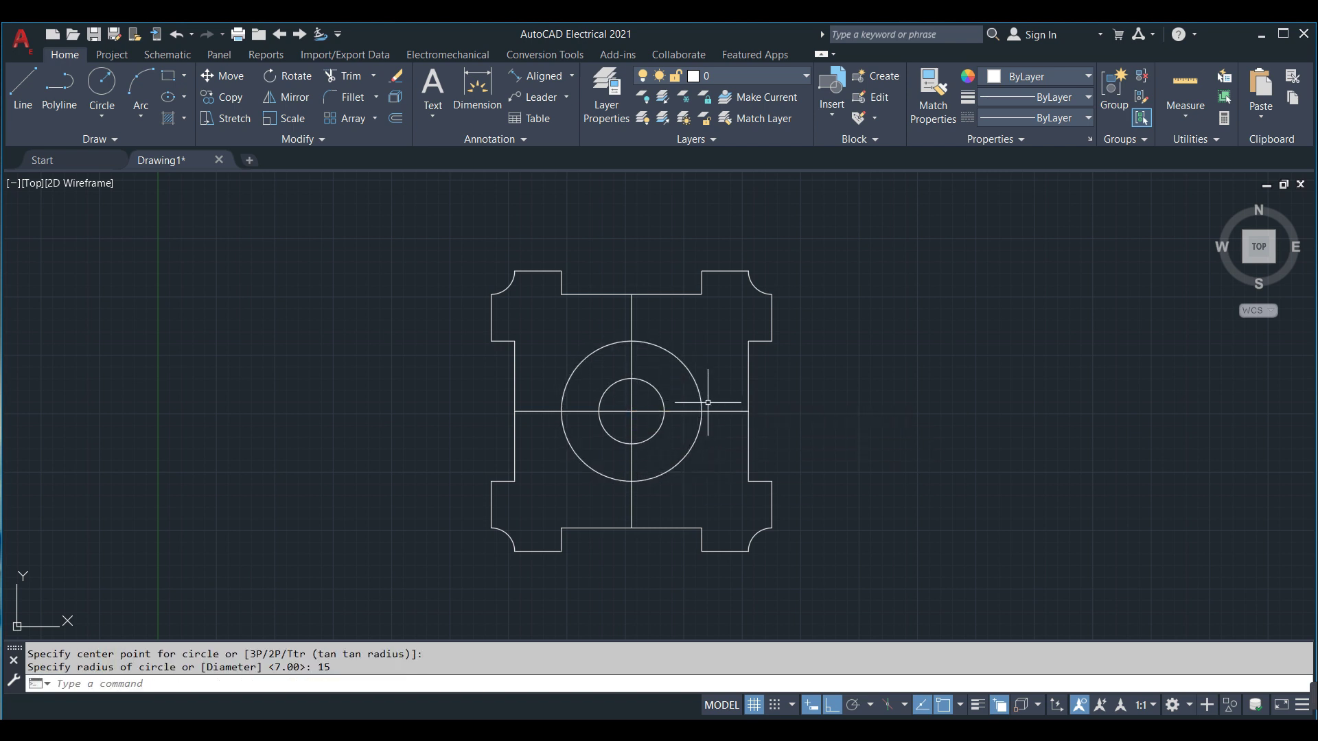
scroll(708, 403, "up", 2)
type("l")
Draw one rectangular lug outline with an 8-unit segment and extend its edges to the circle
key("Return")
left_click(698, 414)
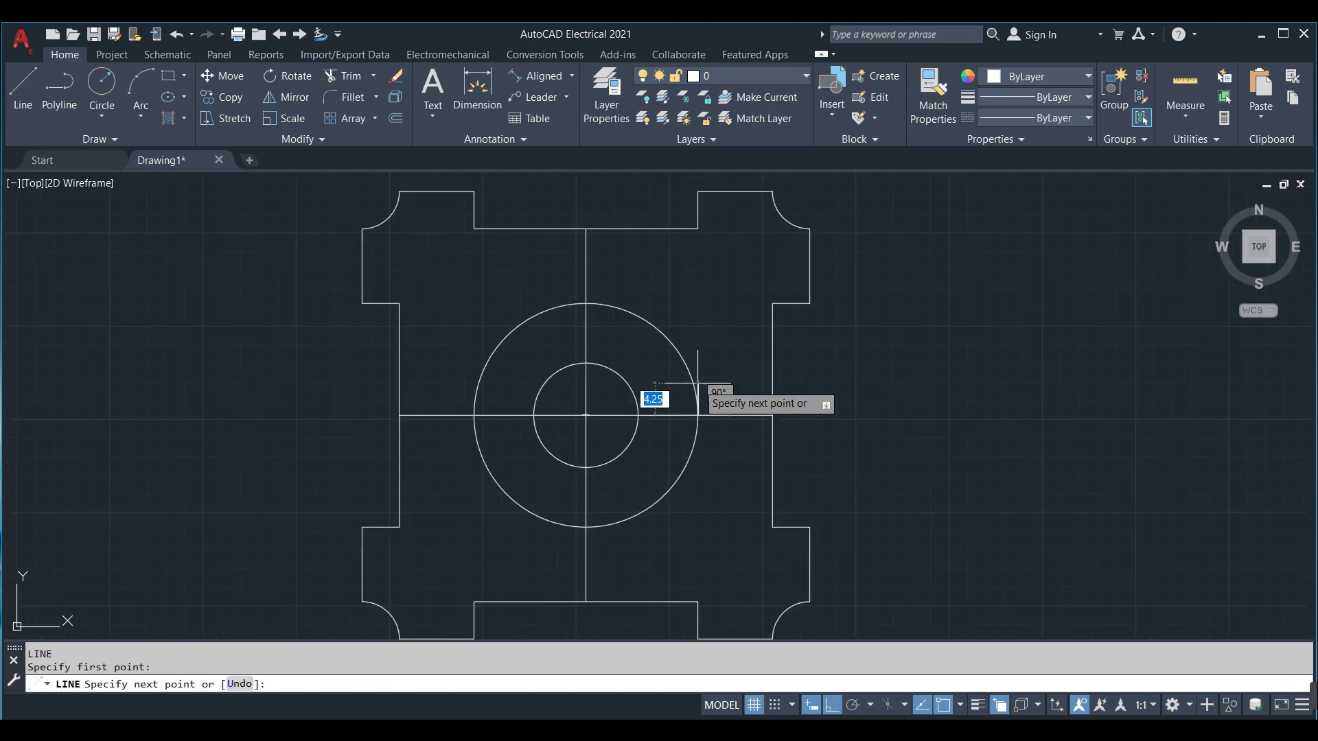
type("8")
key("Return")
key("ctrl+z")
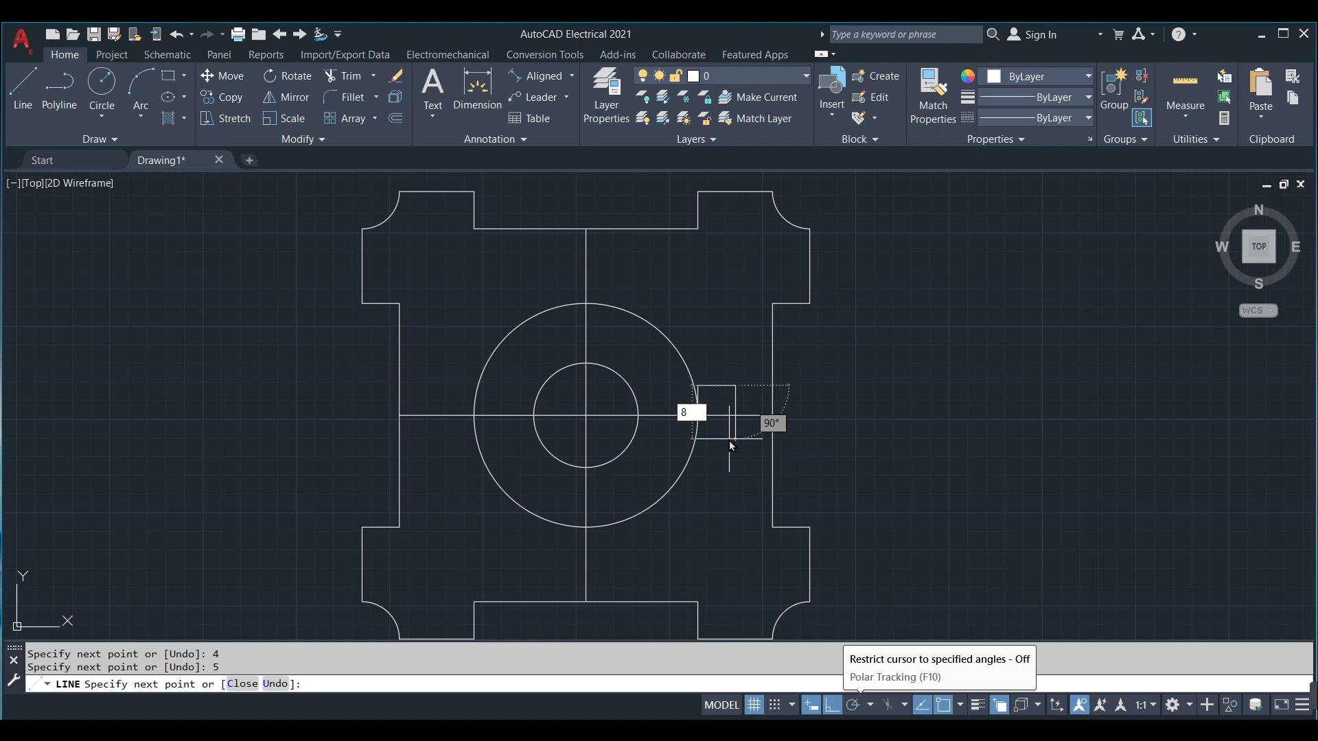
scroll(692, 450, "up", 4)
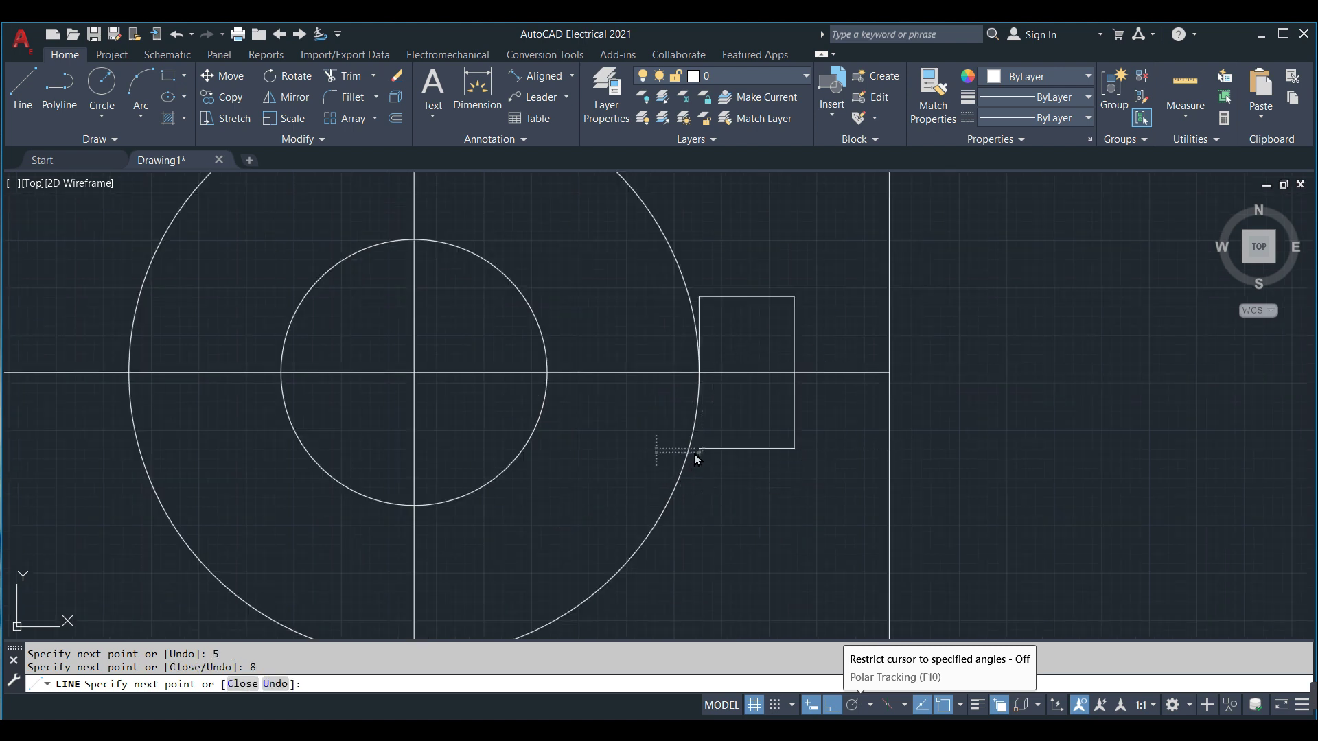
key("Return")
left_click(698, 424)
type("ext")
key("Return")
left_click(714, 296)
left_click(741, 449)
key("Escape")
Trim the circle arc inside the lug and erase the centre lines
mouse_move(734, 408)
left_mouse_down()
mouse_move(677, 412)
mouse_move(580, 357)
left_mouse_up()
key("Escape")
left_click(382, 347)
key("Delete")
Polar-array the lug four times around the centre and trim the ring arcs inside them
scroll(497, 406, "down", 4)
left_click(374, 118)
left_click(374, 211)
left_click(464, 392)
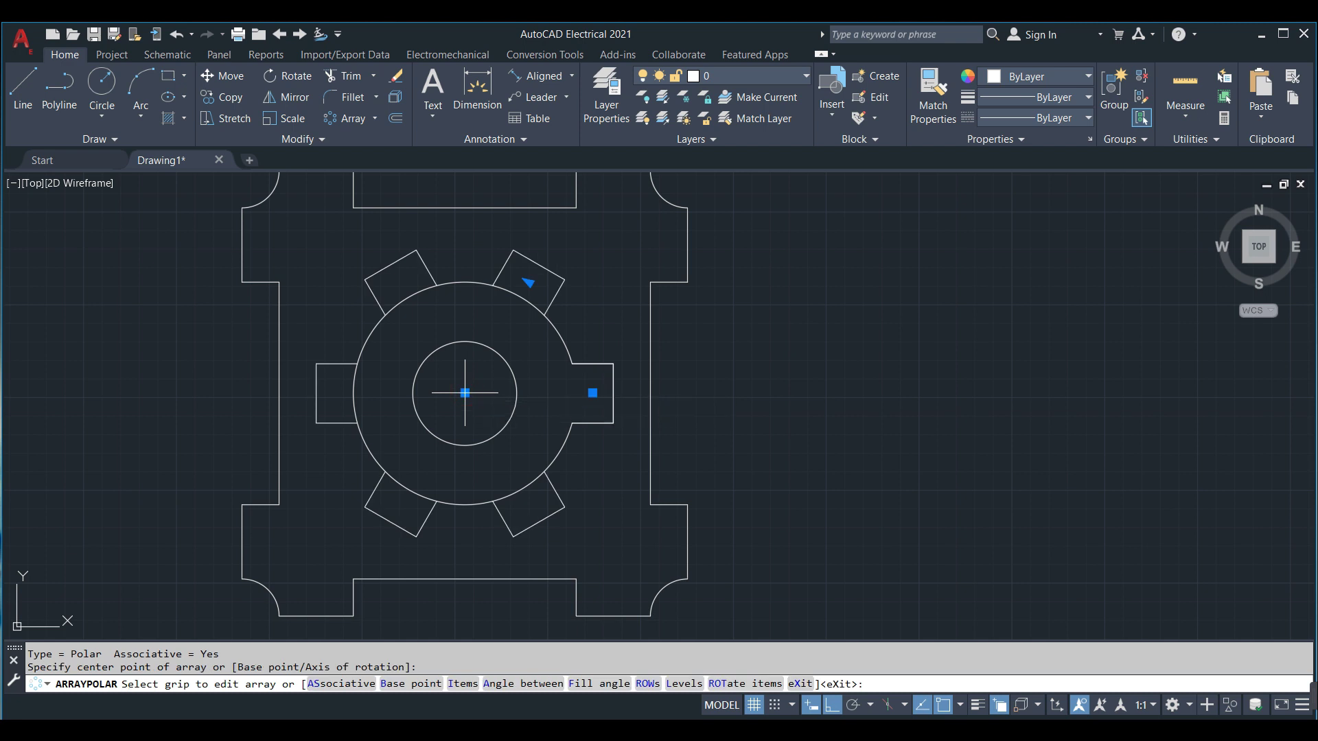
type("4")
key("Return")
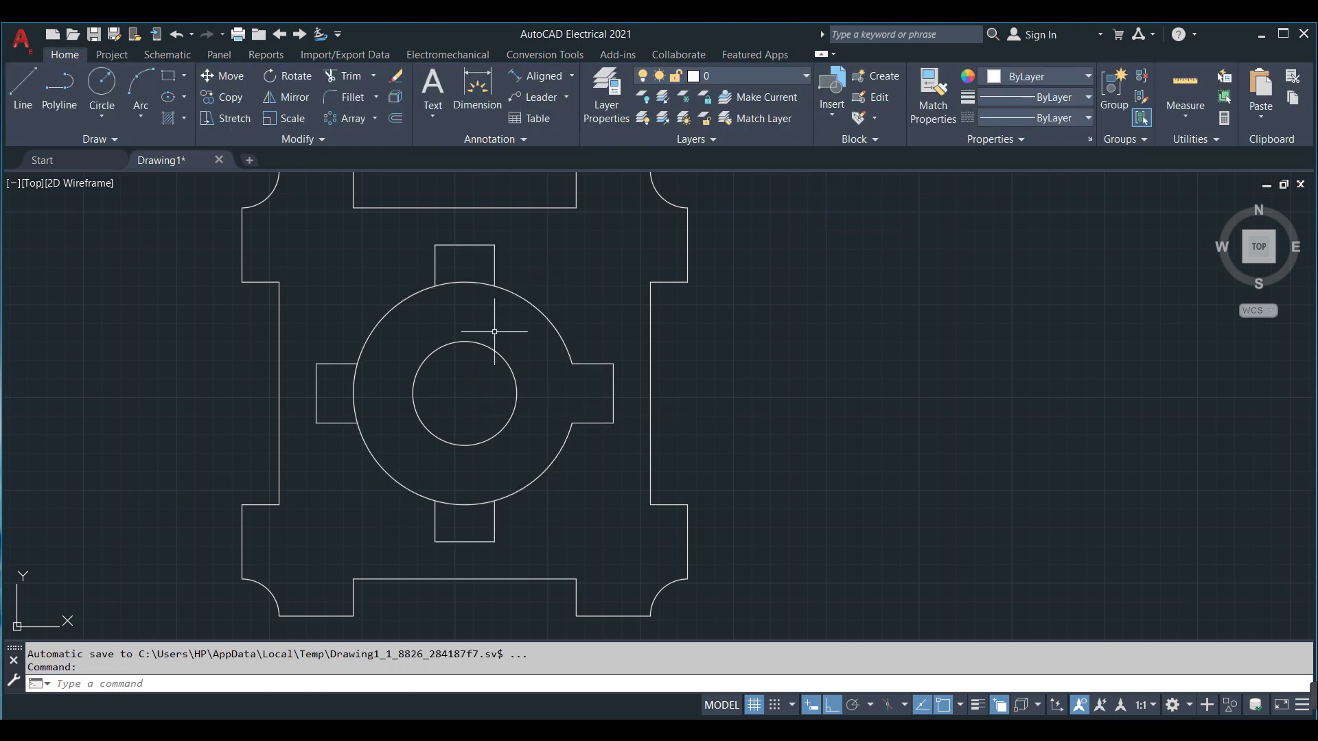
type("tr")
key("Return")
mouse_move(441, 265)
left_mouse_down()
mouse_move(348, 383)
mouse_move(464, 538)
left_mouse_up()
key("Escape")
Zoom to a window framing the whole finished plate
middle_click_drag(524, 462, 641, 471)
scroll(646, 486, "down", 2)
type("z")
key("Return")
type("w")
key("Return")
left_click(436, 276)
left_click(815, 616)
Add aligned dimensions 30, 5, 10 and 50 to the profile edges
left_click(542, 75)
left_click(556, 244)
left_click(743, 245)
key("Return")
left_click(836, 308)
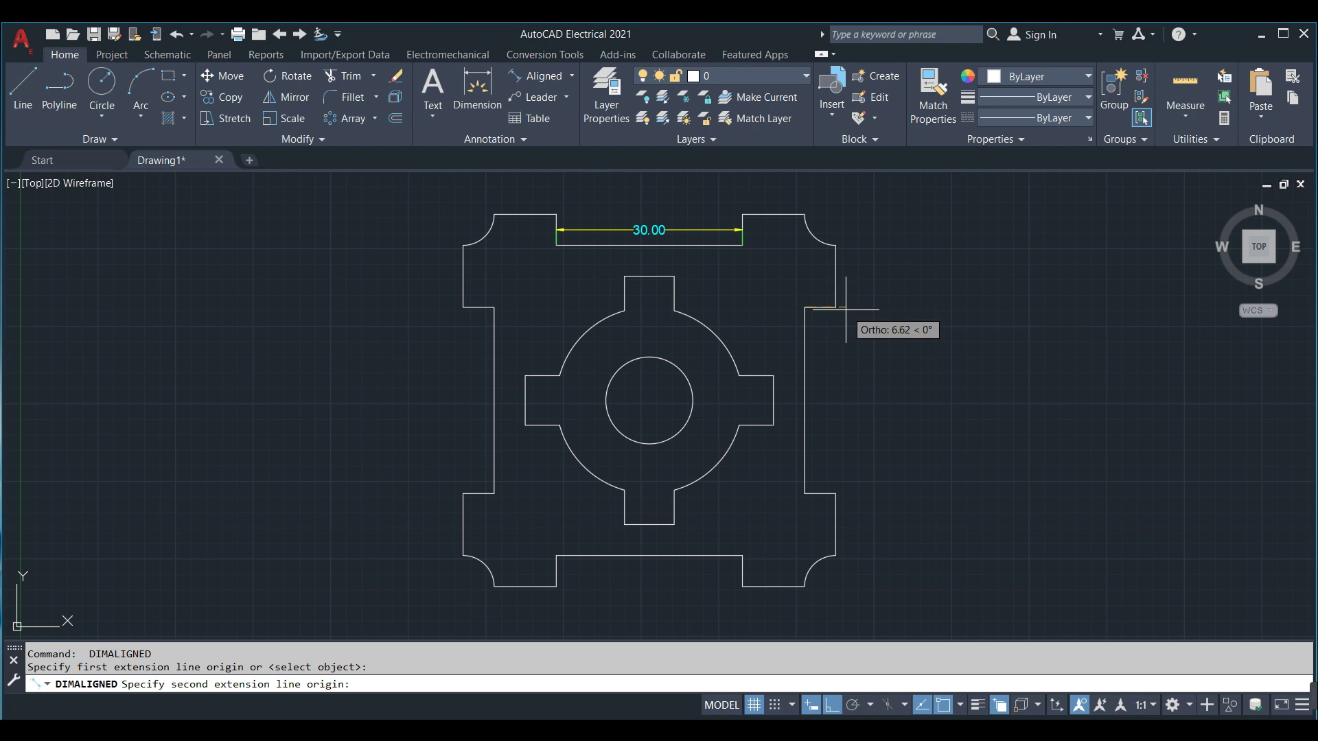
key("Return")
left_click(835, 308)
left_click(835, 245)
left_click(862, 274)
key("Return")
left_click(804, 587)
left_click(495, 587)
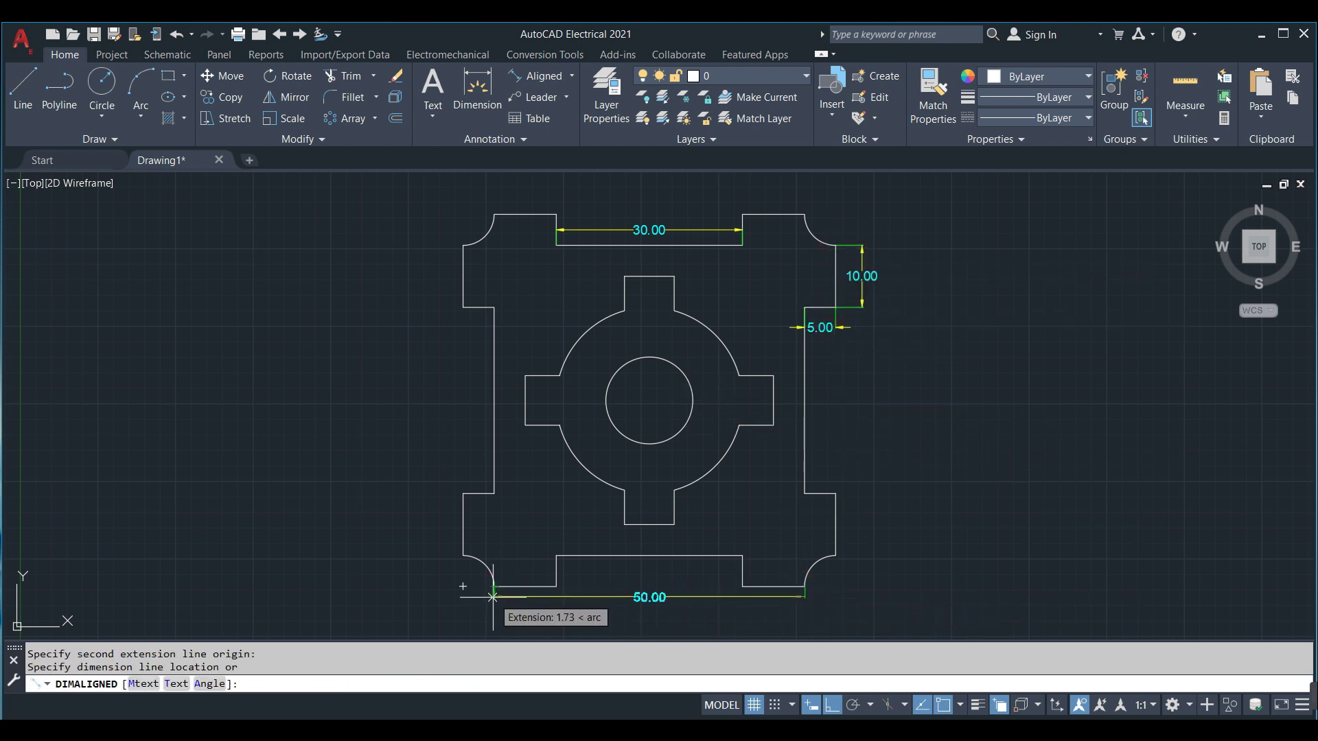
Add radius dimensions R5, R15 and R7 to the arcs and inner circle
left_click(572, 75)
left_click(542, 250)
left_click(812, 228)
left_click(834, 216)
key("Return")
left_click(722, 333)
left_click(684, 371)
left_click(566, 76)
left_click(542, 101)
Dimension the 8 slot width with a linear dimension
left_click(624, 276)
left_click(674, 276)
key("Return")
left_click(649, 277)
left_click(649, 341)
key("Escape")
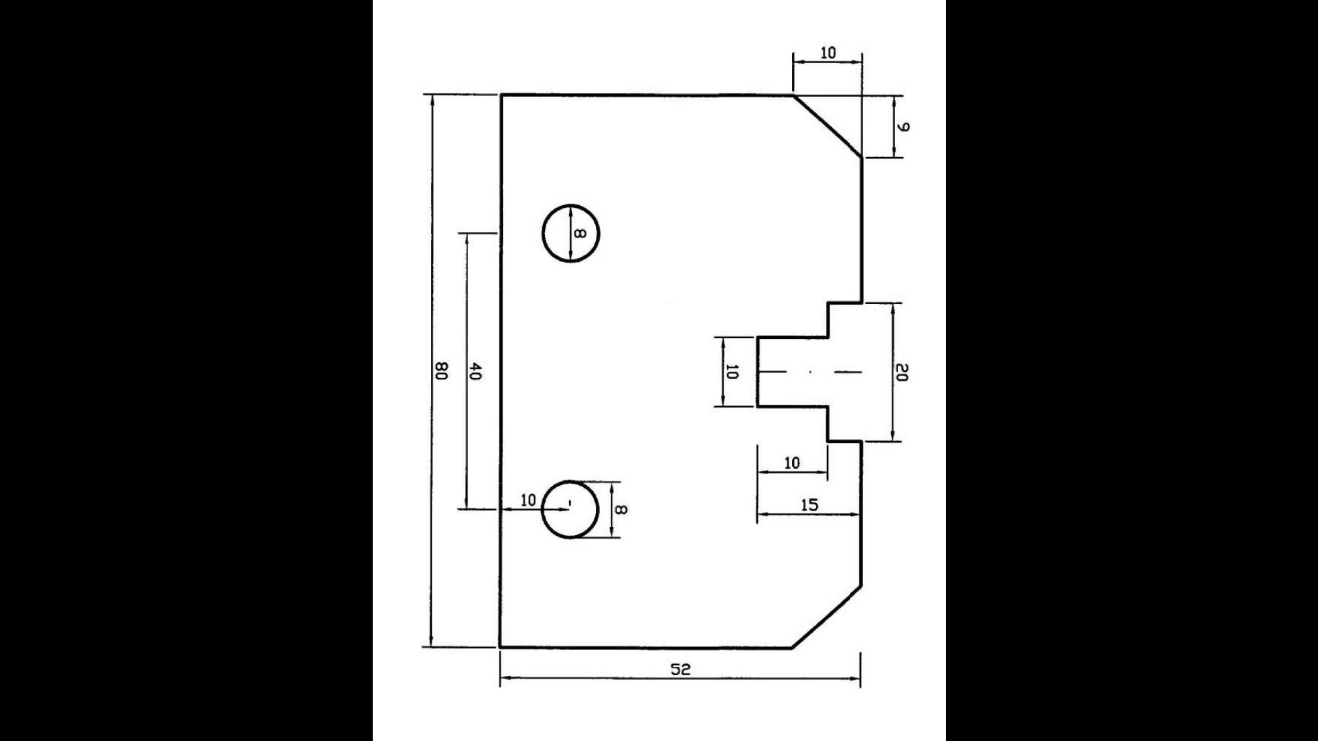
Draw the 50 by 80 plate rectangle
type("rec")
key("Return")
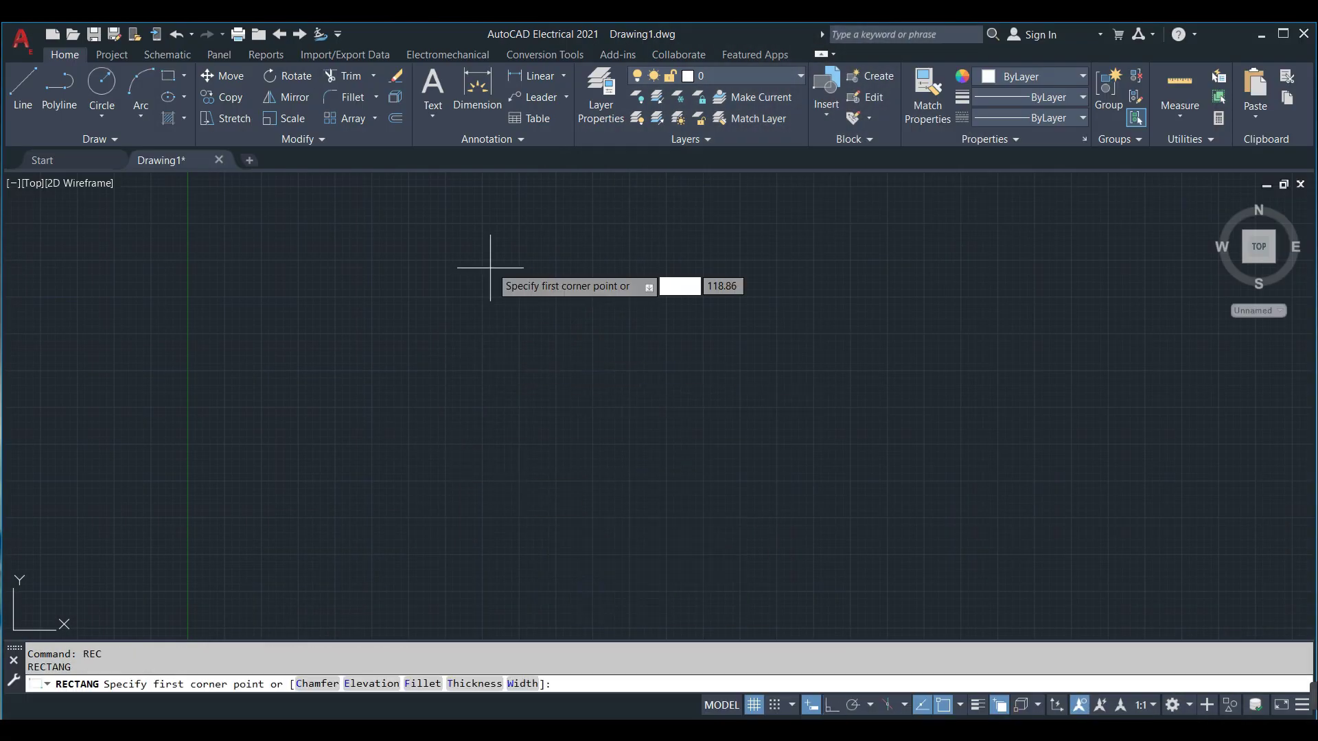
left_click(490, 268)
type("50")
key("Tab")
type("80")
key("Return")
scroll(675, 408, "up", 2)
Draw the stepped notch polyline on the right edge with 5 and 10 unit segments
type("pl")
key("Return")
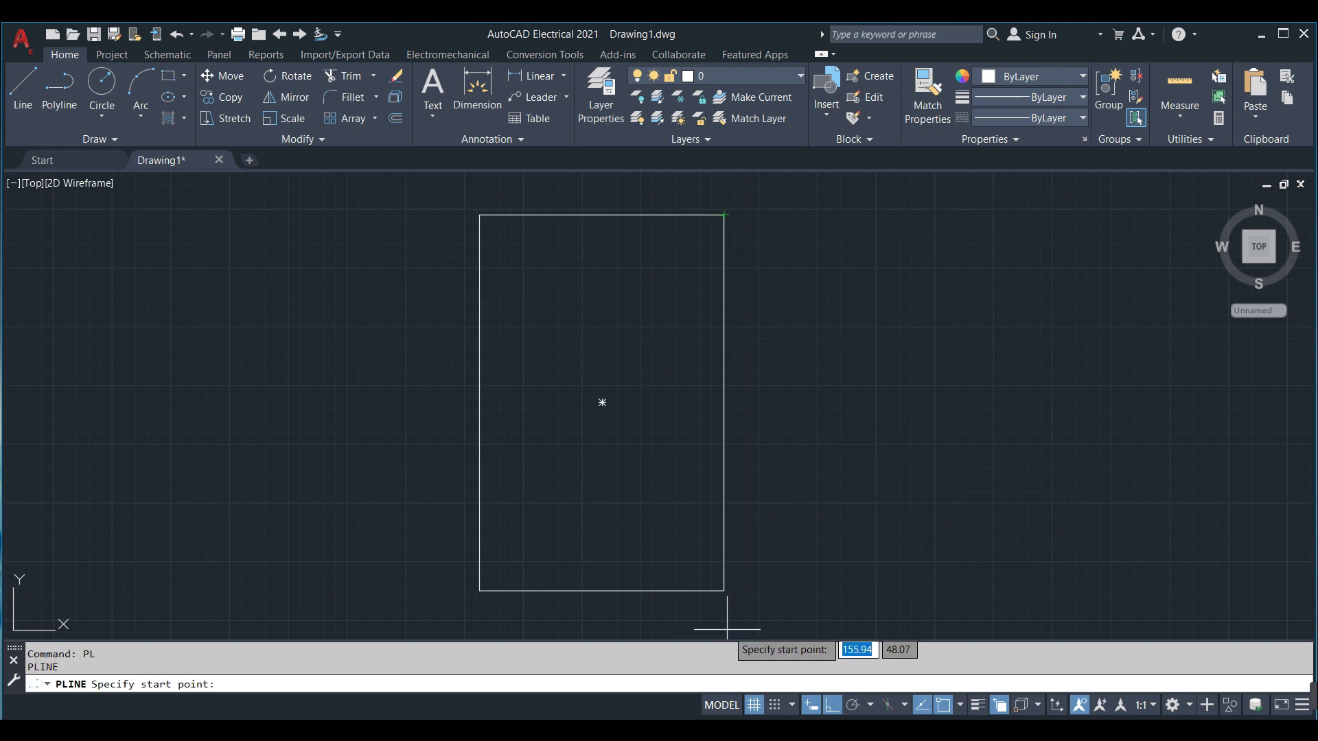
key("Return")
type("5")
key("Return")
type("5")
key("Return")
type("10")
key("Return")
type("10")
key("Return")
Finish the notch's last 10-unit segment and trim the edge inside the notch
type("10")
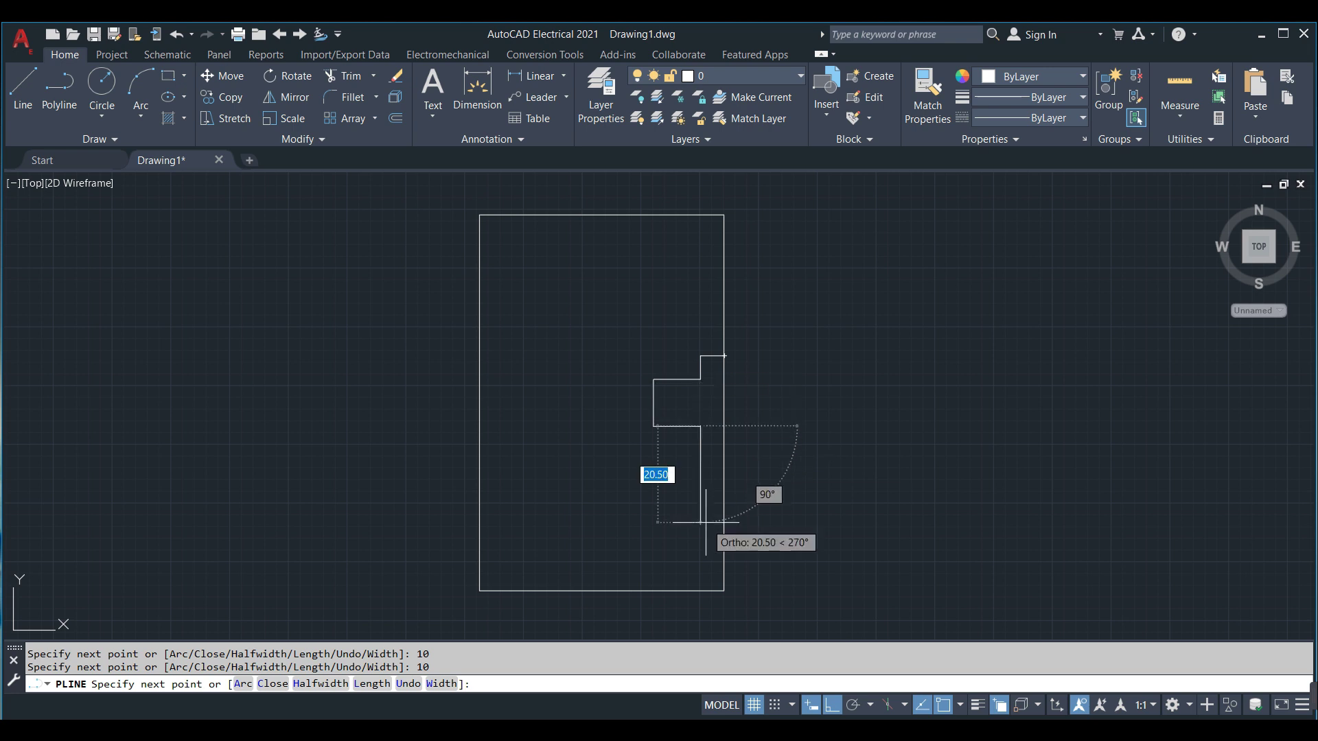
key("Escape")
type("tr")
key("Return")
left_click(724, 409)
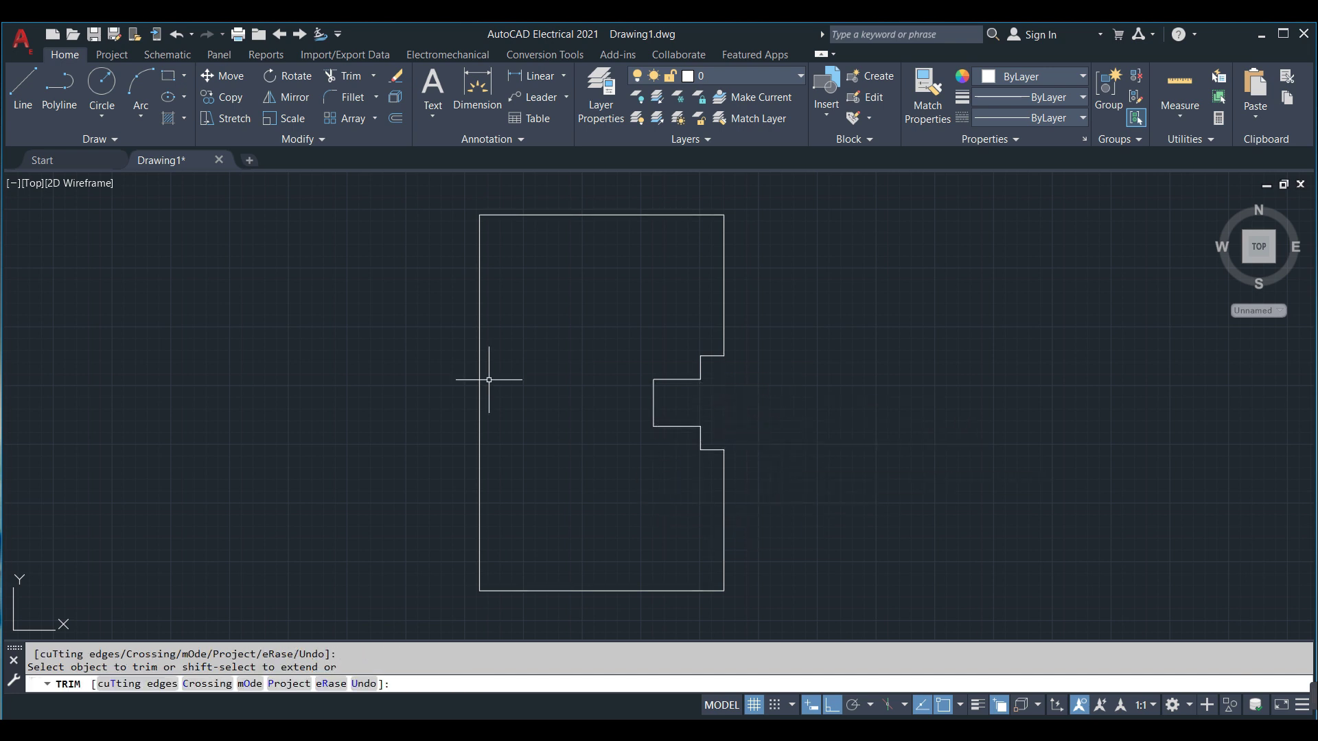
Draw a 20-unit construction polyline up from the bottom-left corner
type("pl")
key("Return")
left_click(461, 527)
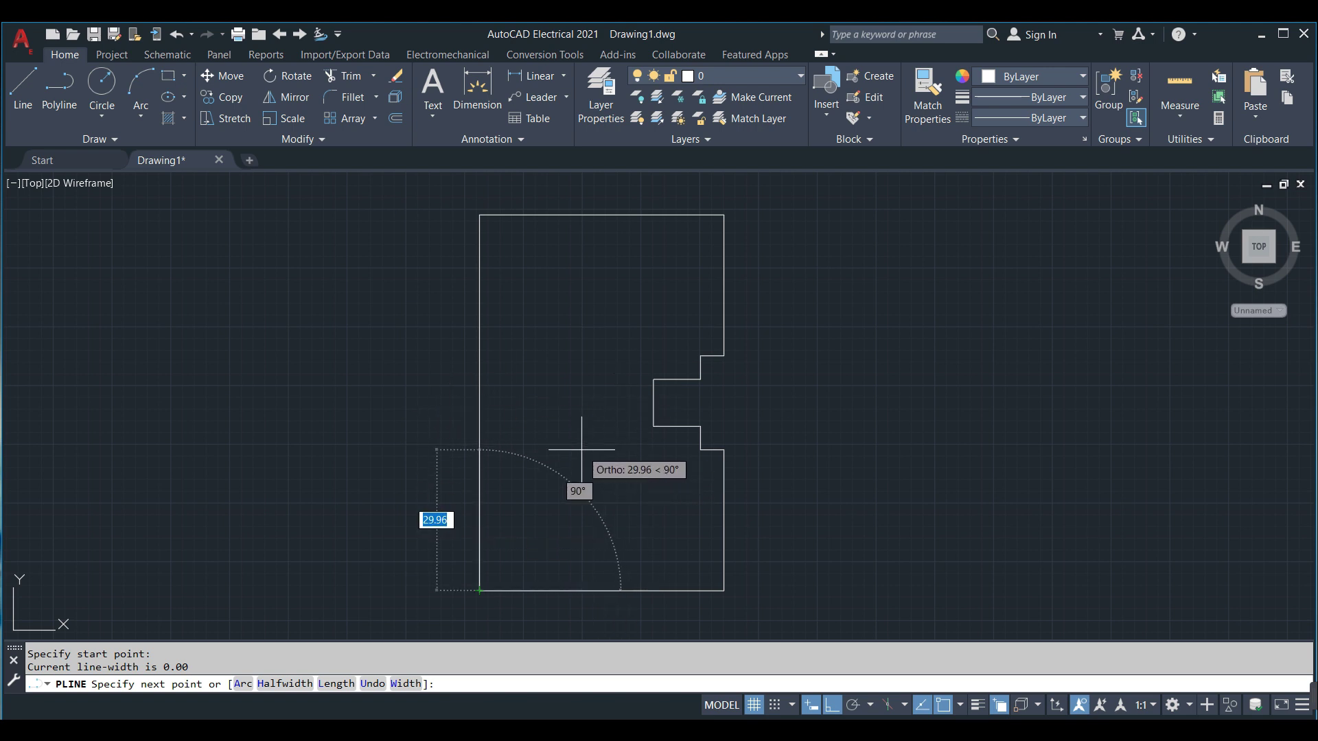
type("20")
key("Return")
Draw a radius-4 hole centred at the construction line's end
key("Return")
key("Escape")
type("c")
key("Return")
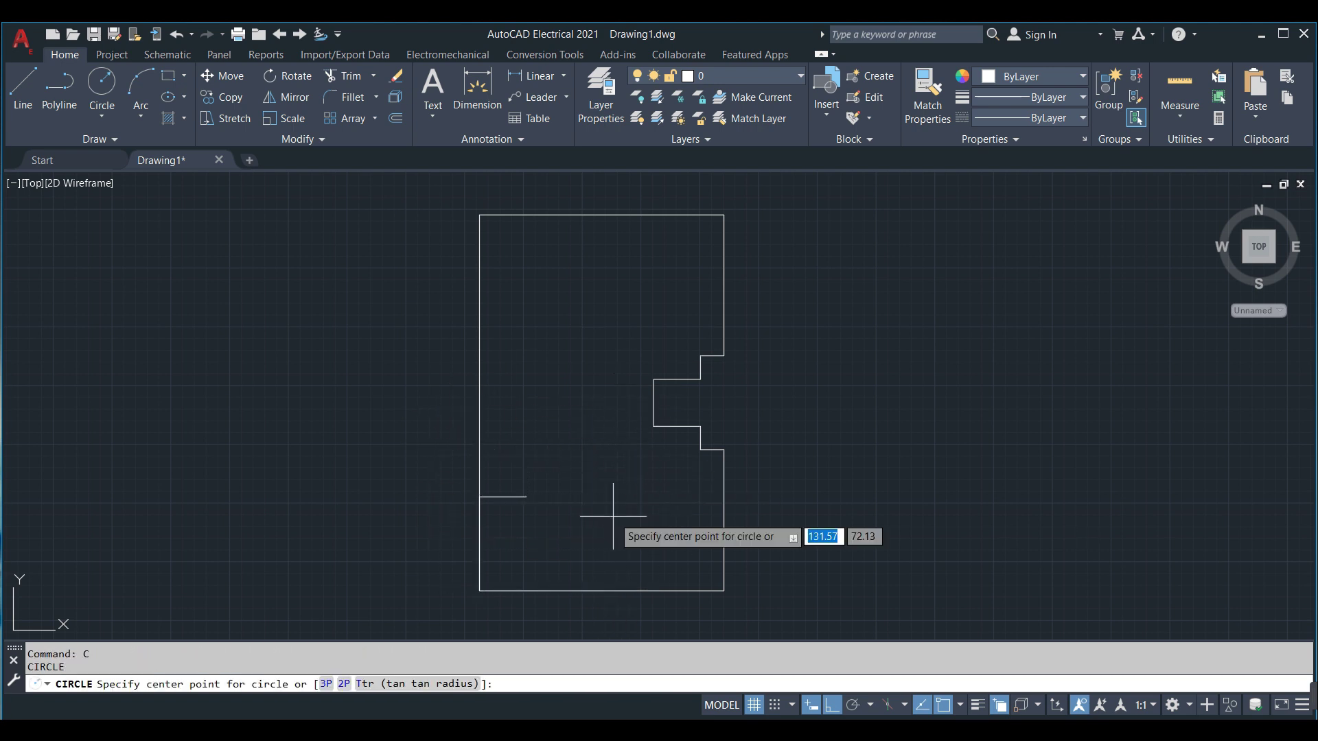
left_click(527, 496)
type("4")
Mirror the hole across the plate to create the second hole
key("Return")
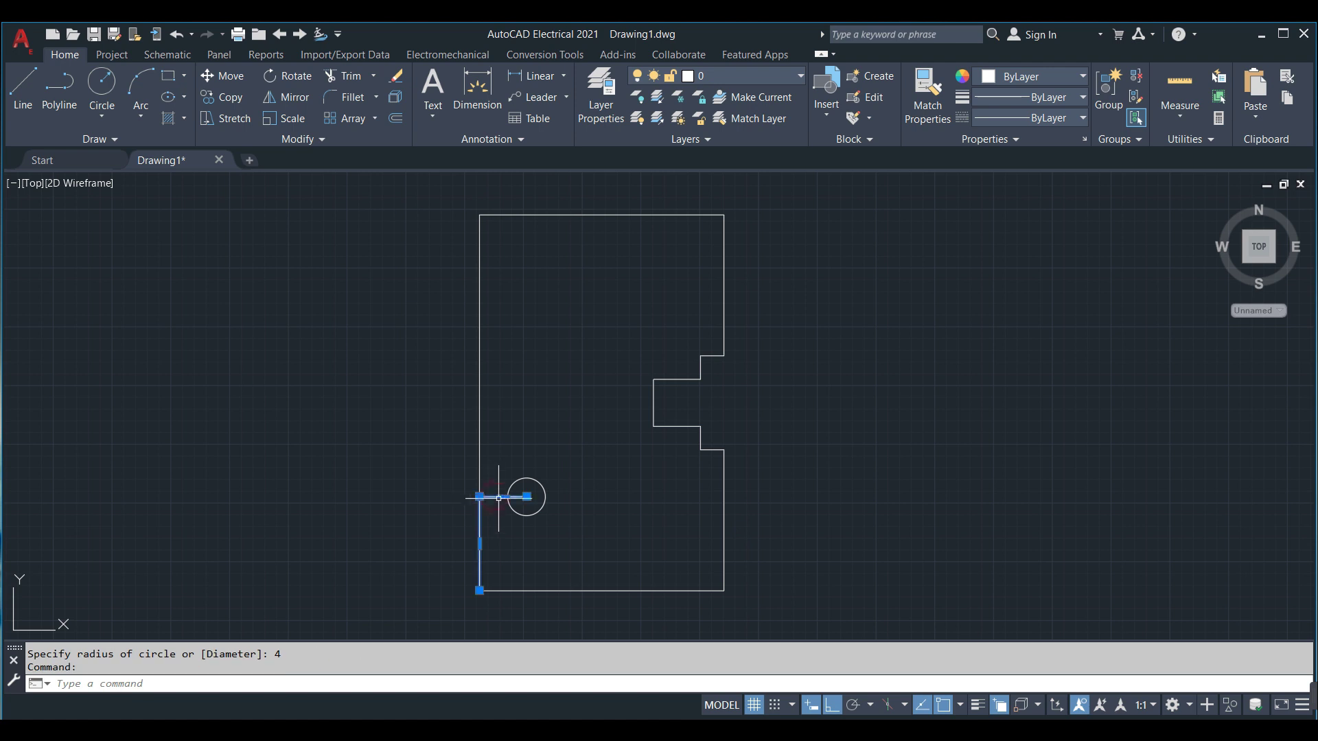
type("mi")
key("Return")
left_click(479, 403)
left_click(789, 441)
Chamfer the bottom-right corner with chamfer distance 10
key("Return")
type("cha")
key("Return")
type("d")
key("Return")
type("10")
Clear a mistyped command and restart the chamfer with distances 10 and 9
key("Return")
key("Return")
left_click(724, 542)
left_click(682, 591)
type("dha")
key("Return")
key("Escape")
type("cha")
key("Return")
Chamfer the plate's top-right corner with distance 10
type("d")
key("Return")
type("10")
key("Return")
left_click(724, 261)
left_click(700, 215)
Add linear dimensions 43 on the top, 80 on the left and 52 along the bottom
left_click(540, 75)
left_click(479, 215)
left_click(682, 215)
left_click(604, 198)
key("Return")
left_click(479, 215)
left_click(479, 591)
Dimension the notch steps: 5.00, 10.00 height, 10.00 depth and 5.00 upper step
key("Return")
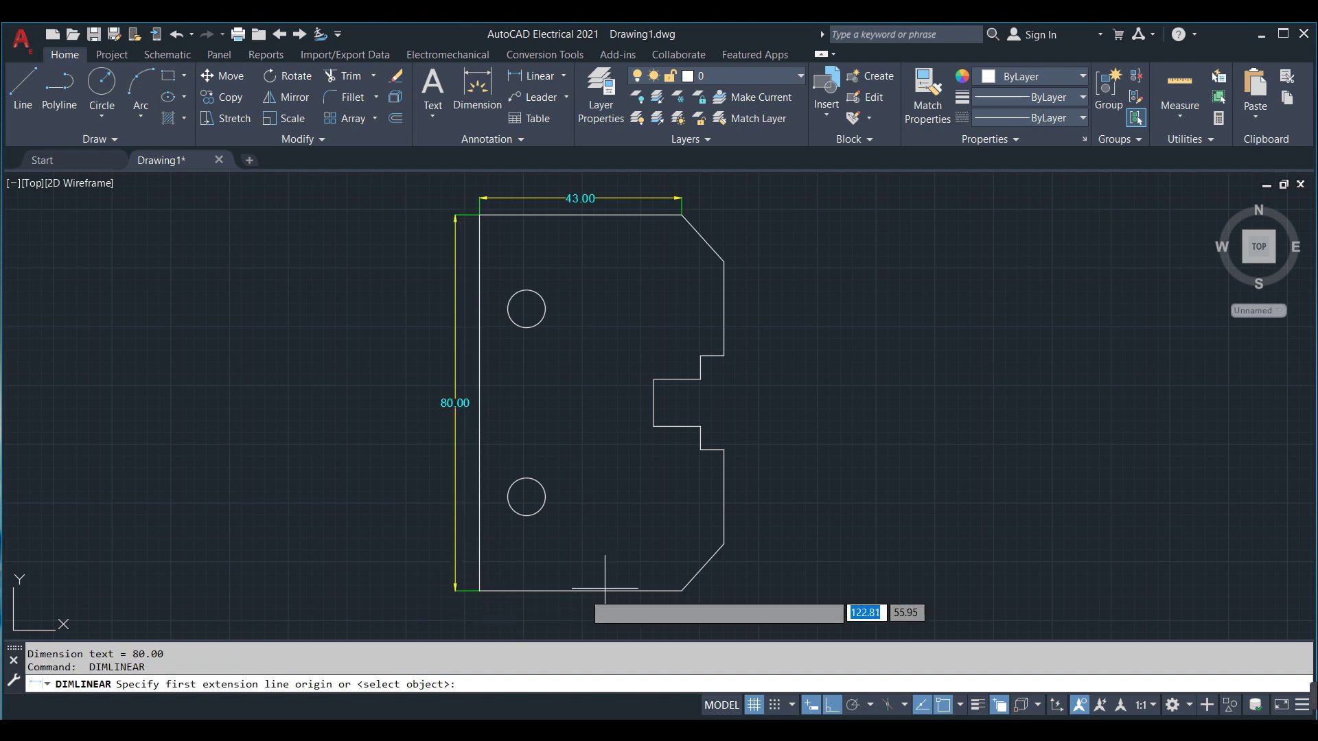
left_click(724, 544)
left_click(479, 590)
left_click(591, 613)
key("Return")
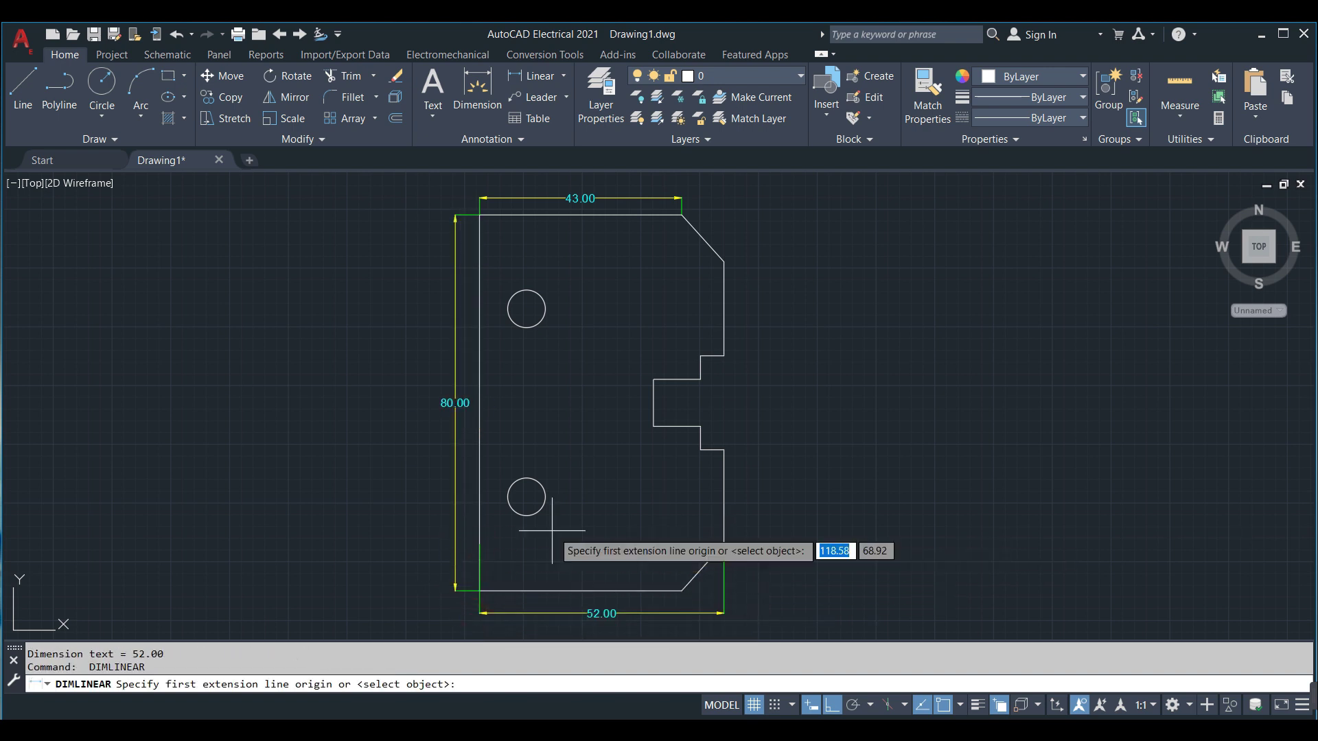
left_click(700, 450)
left_click(724, 450)
key("Return")
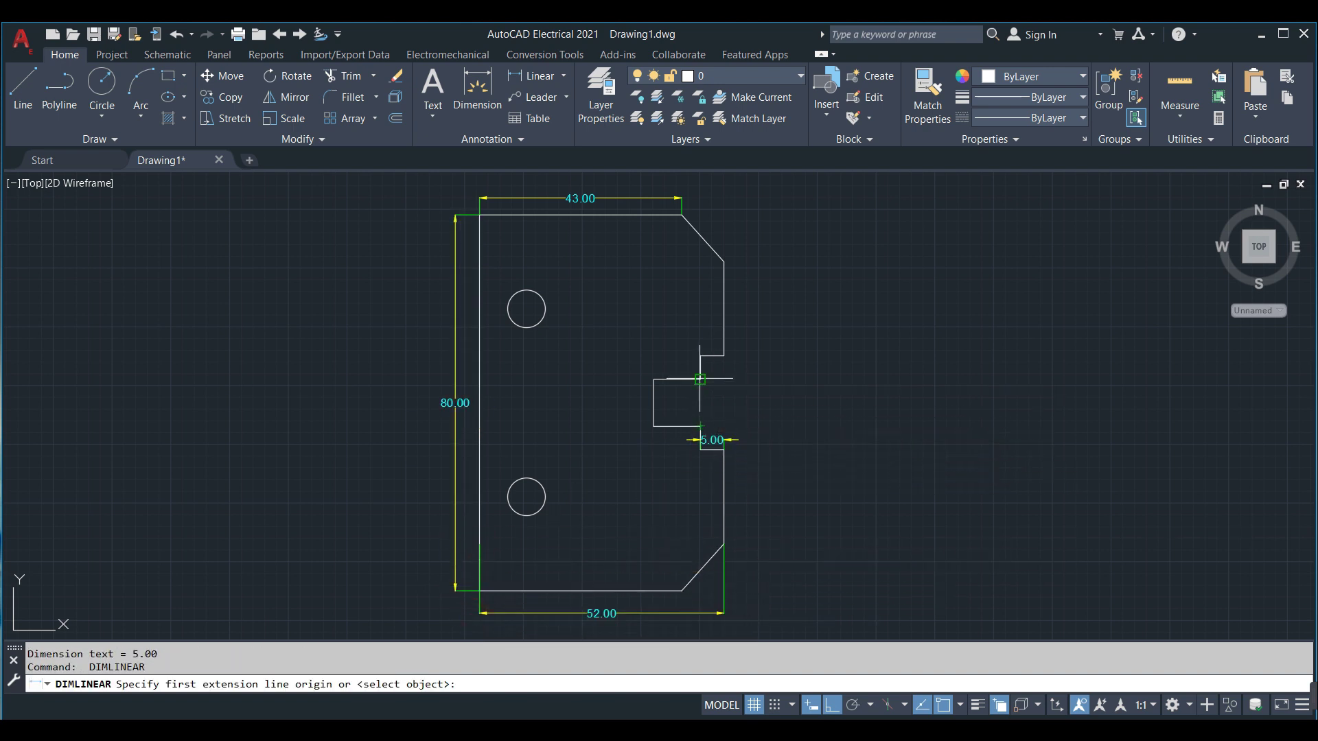
left_click(700, 426)
key("Return")
left_click(652, 380)
left_click(700, 380)
Dimension the two 20.00 right-edge segments, then start a radius dimension on the upper hole
key("Return")
left_click(700, 357)
left_click(700, 380)
left_click(750, 371)
key("Return")
left_click(723, 356)
left_click(723, 261)
key("Return")
left_click(724, 449)
left_click(724, 545)
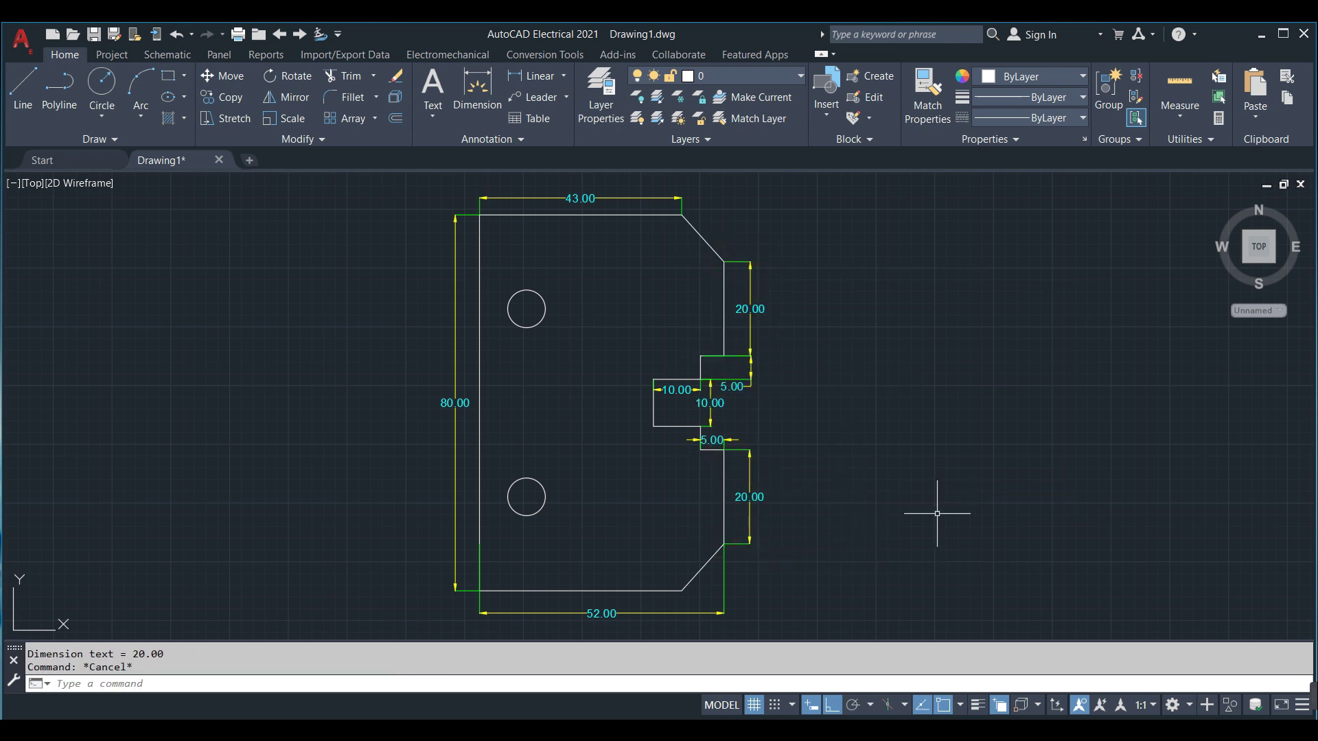
left_click(549, 245)
left_click(545, 309)
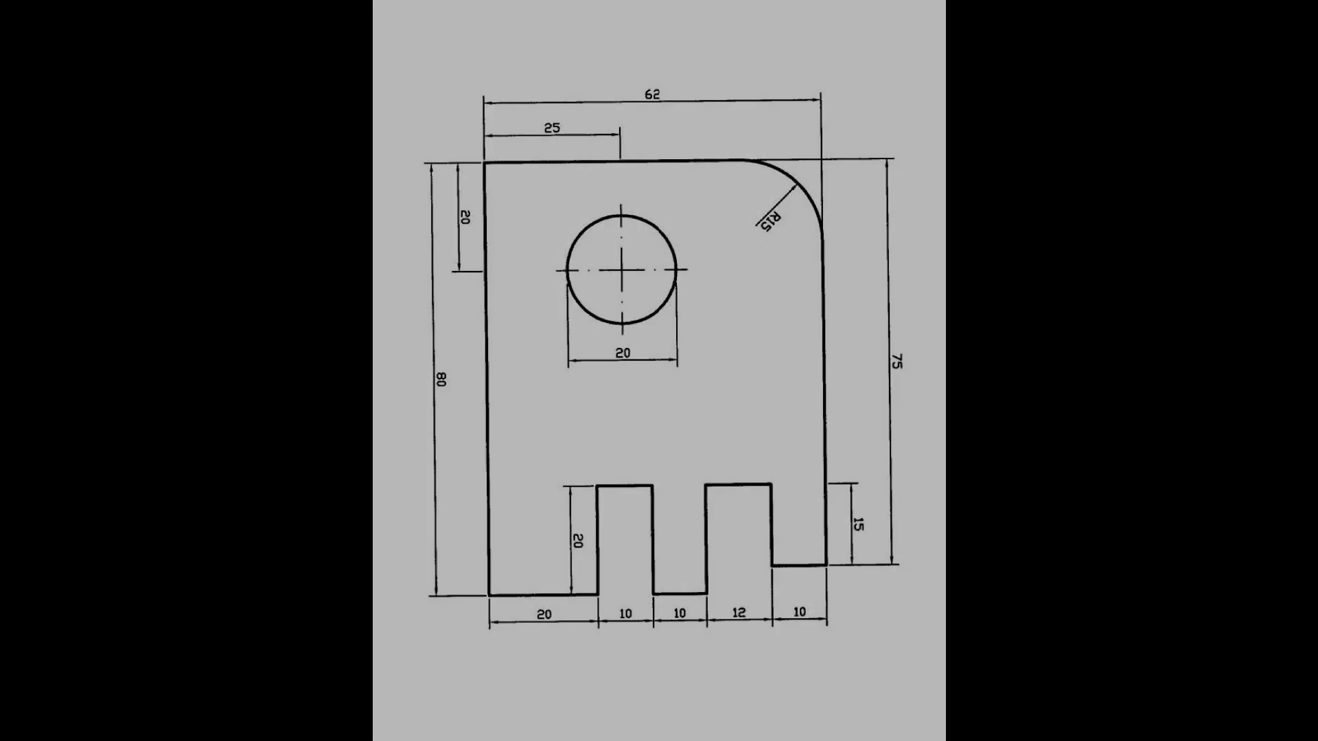
type("20")
Continue the outline with the 20 bottom segment, 20-unit slot side and 10-unit slot segments
key("Return")
type("20")
key("Return")
type("10")
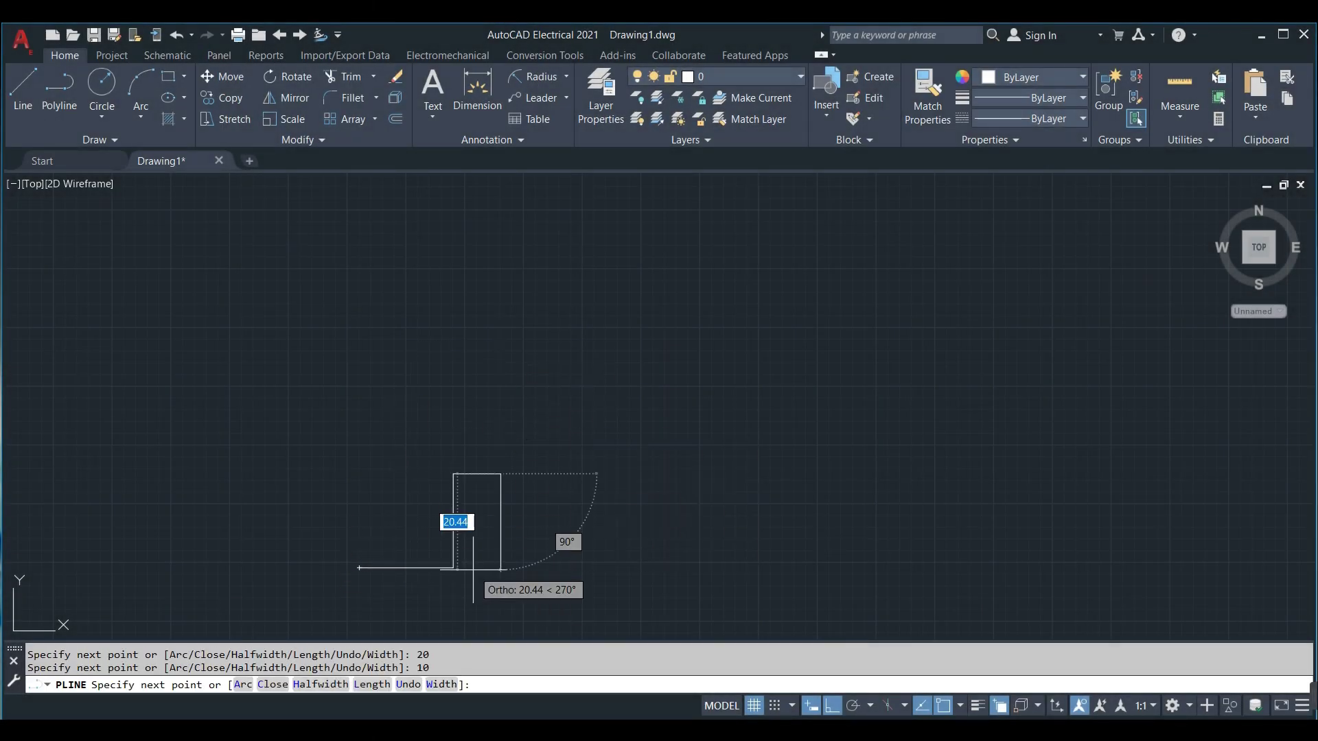
key("Return")
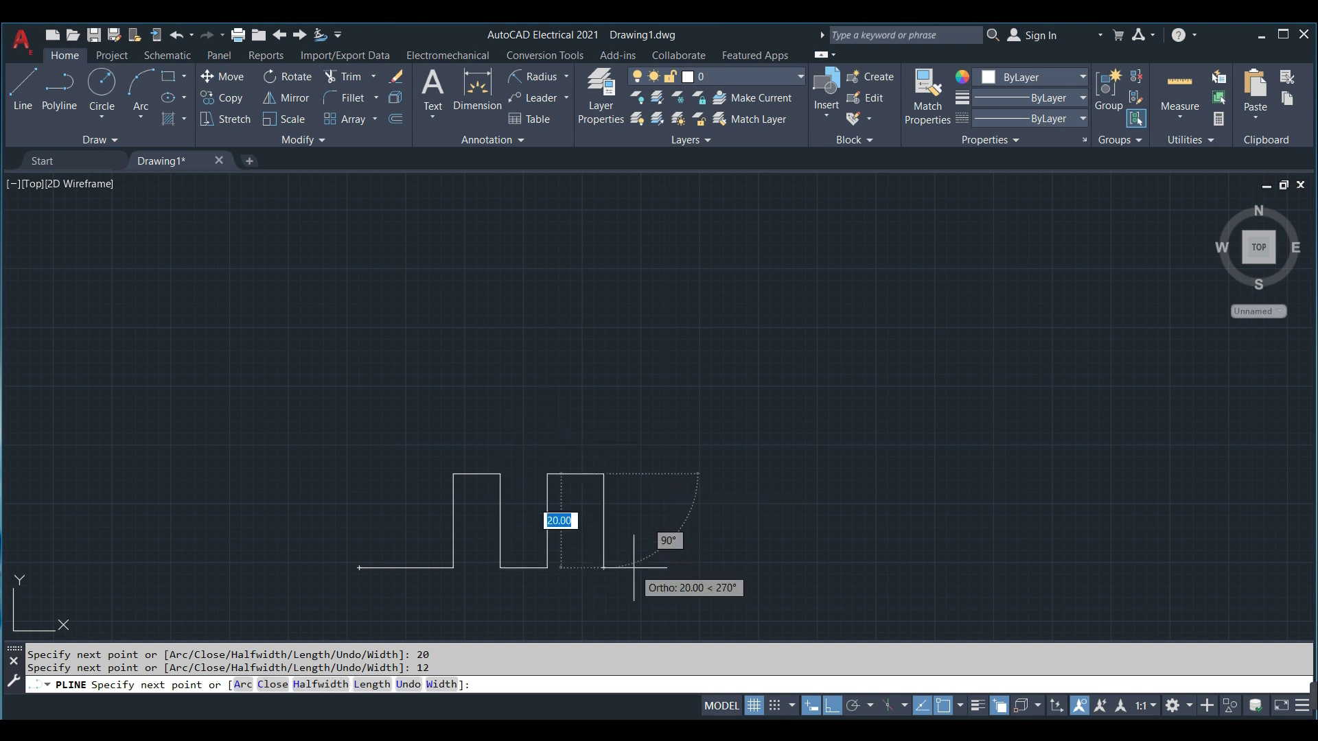
type("10")
key("Return")
Finish the outline with the 75 right edge, 62 top edge and 20 left segment
type("75")
key("Return")
type("62")
key("Return")
type("20")
key("Return")
key("Return")
middle_click_drag(353, 568, 500, 438)
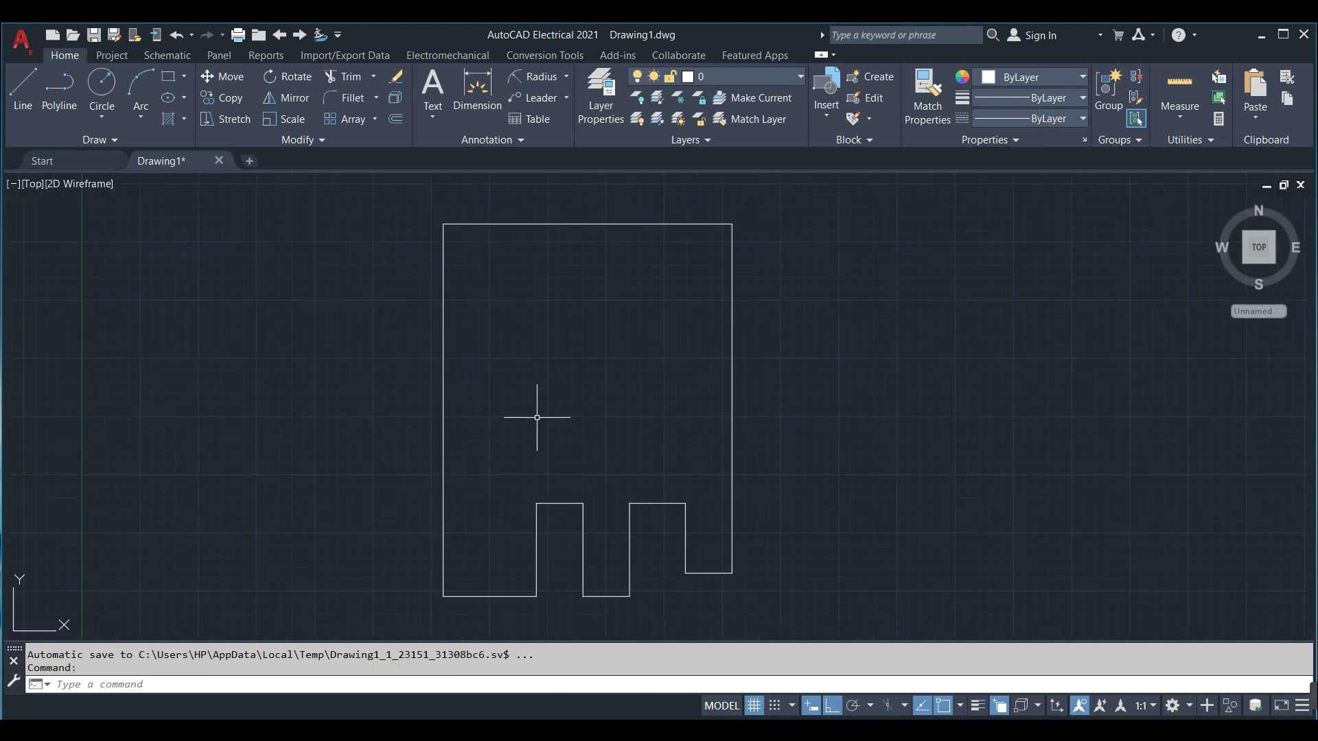
type("l")
Draw a construction polyline 25 along the top and 20 down to locate the hole centre
key("Return")
left_click(443, 224)
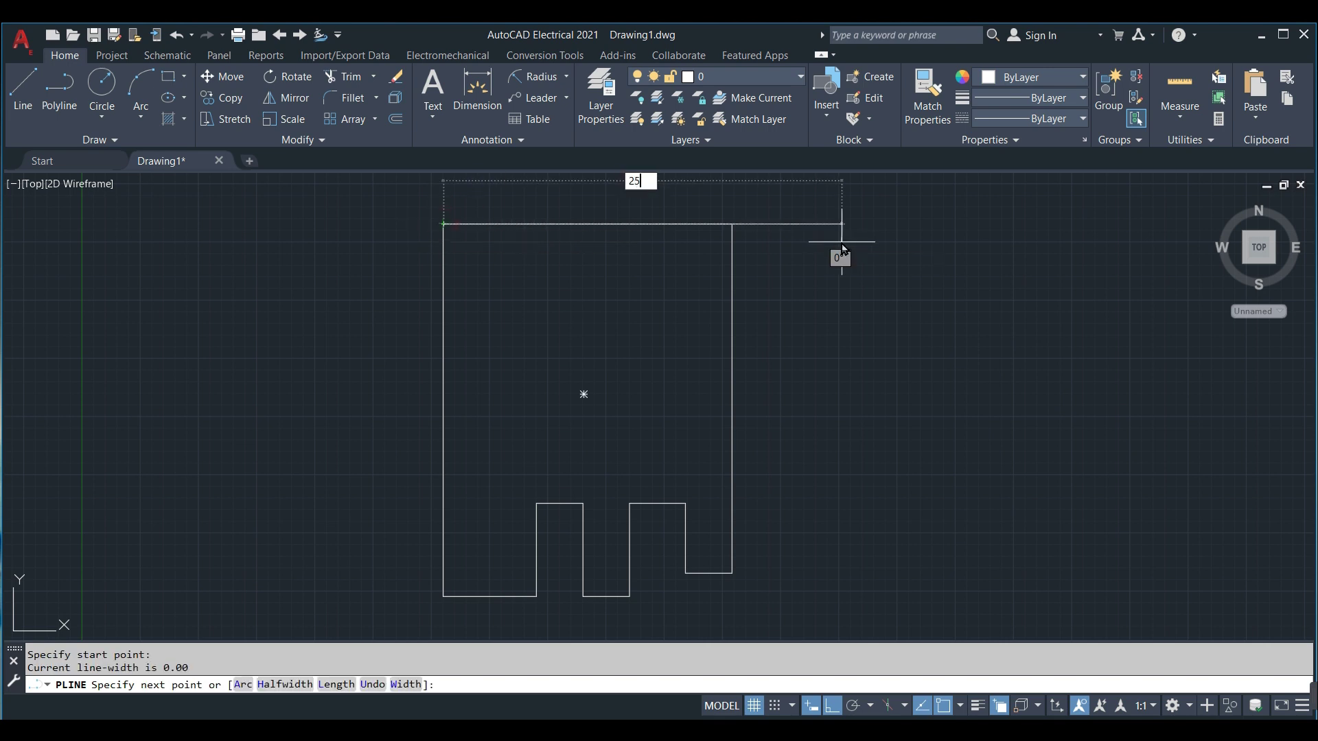
key("Return")
type("20")
key("Return")
key("Escape")
type("c")
Draw a radius-10 circle centred at the construction line's end point
key("Return")
key("Escape")
type("c")
key("Return")
left_click(560, 317)
type("10")
key("Return")
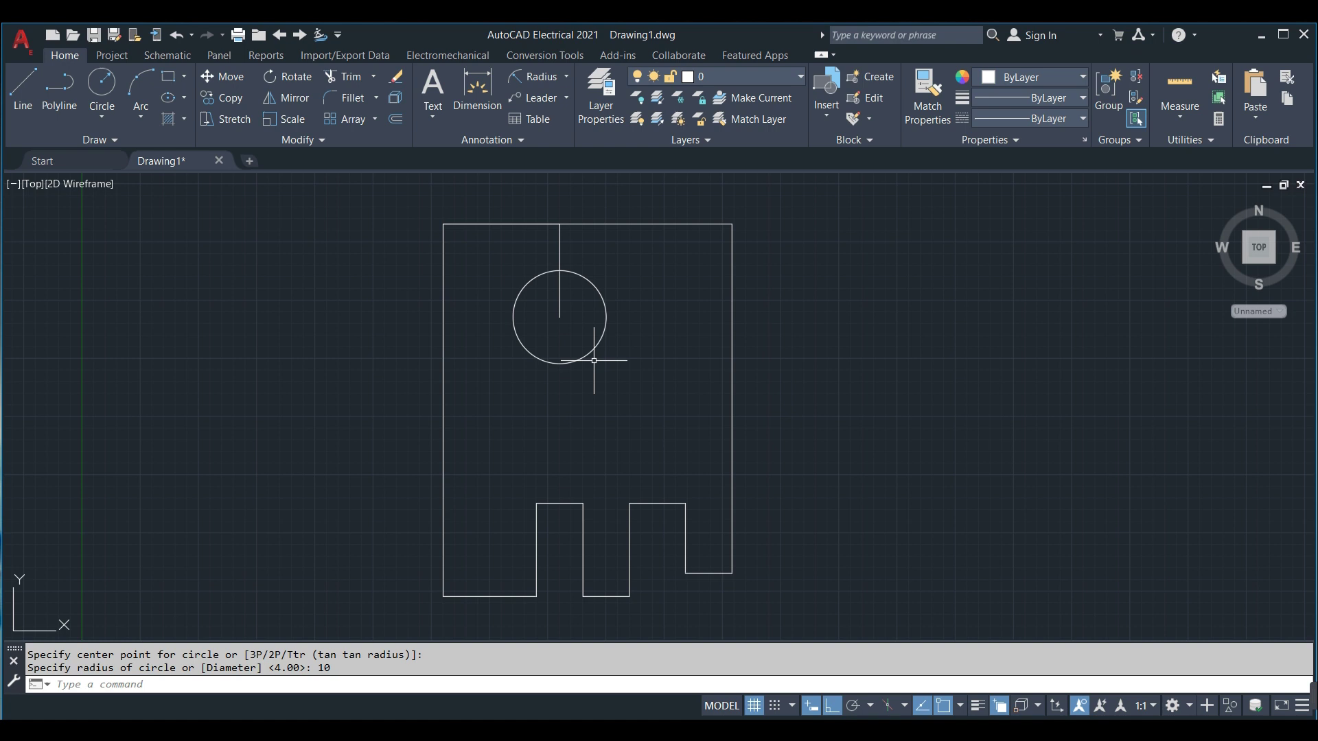
type("f")
key("Return")
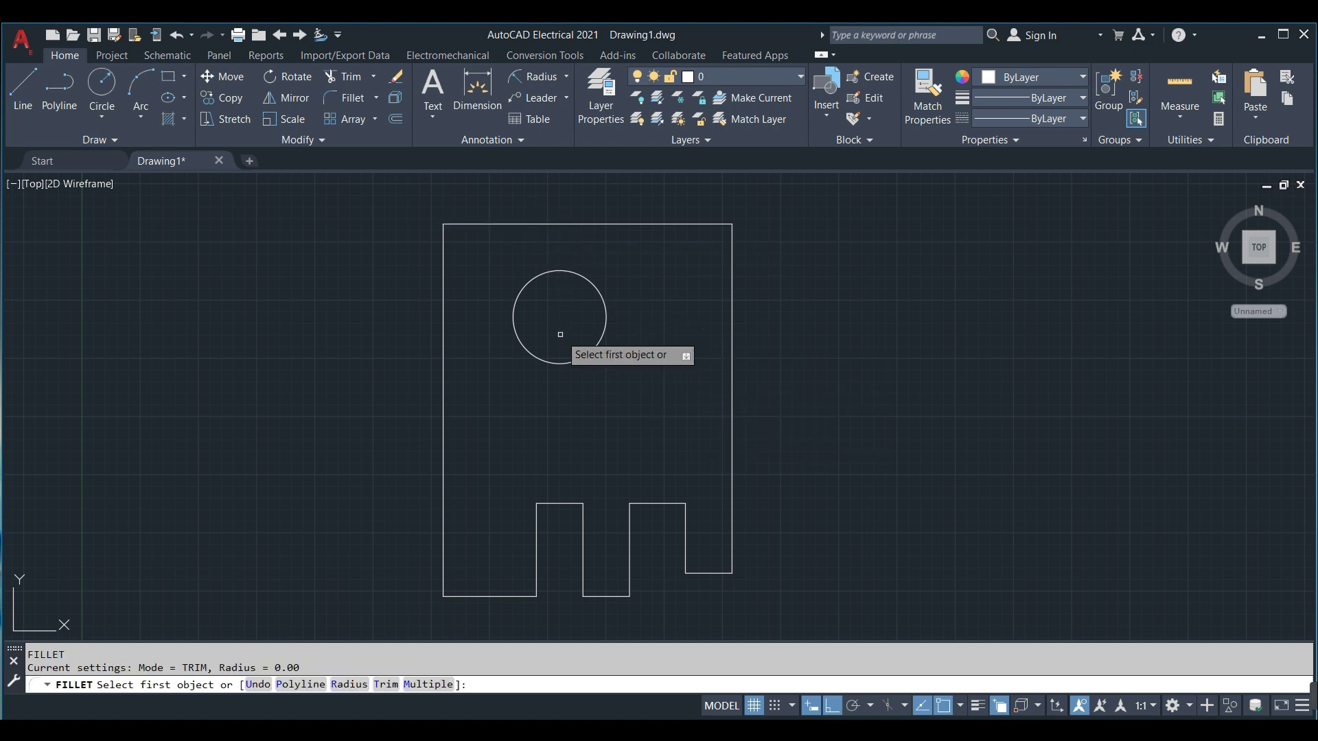
type("r")
key("Return")
key("Return")
Round the plate's top-right corner with an R15 fillet
left_click(680, 223)
left_click(732, 262)
key("Escape")
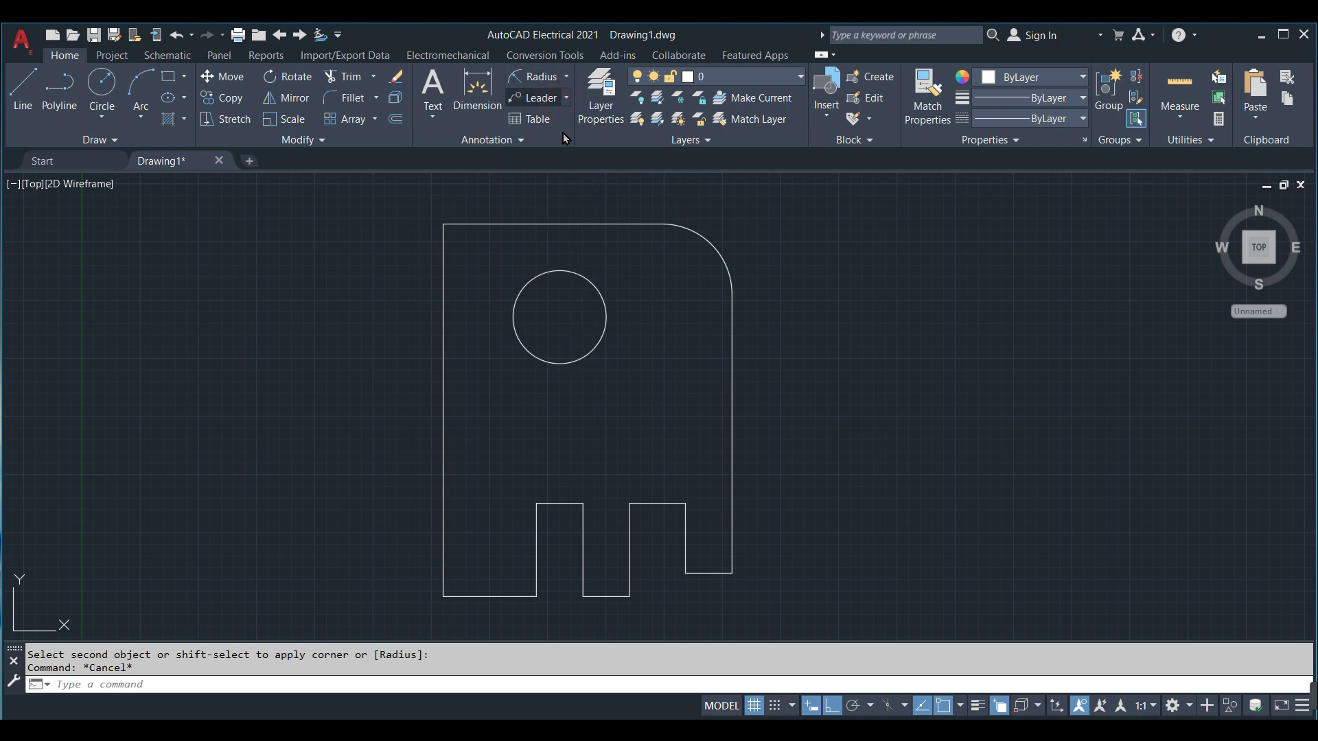
Add aligned dimensions for the 20 bottom segment and the two 10 bottom widths
left_click(442, 596)
left_click(536, 596)
left_click(490, 613)
key("Return")
left_click(536, 596)
left_click(582, 596)
left_click(569, 613)
key("Return")
left_click(629, 596)
key("Return")
left_click(629, 597)
left_click(685, 573)
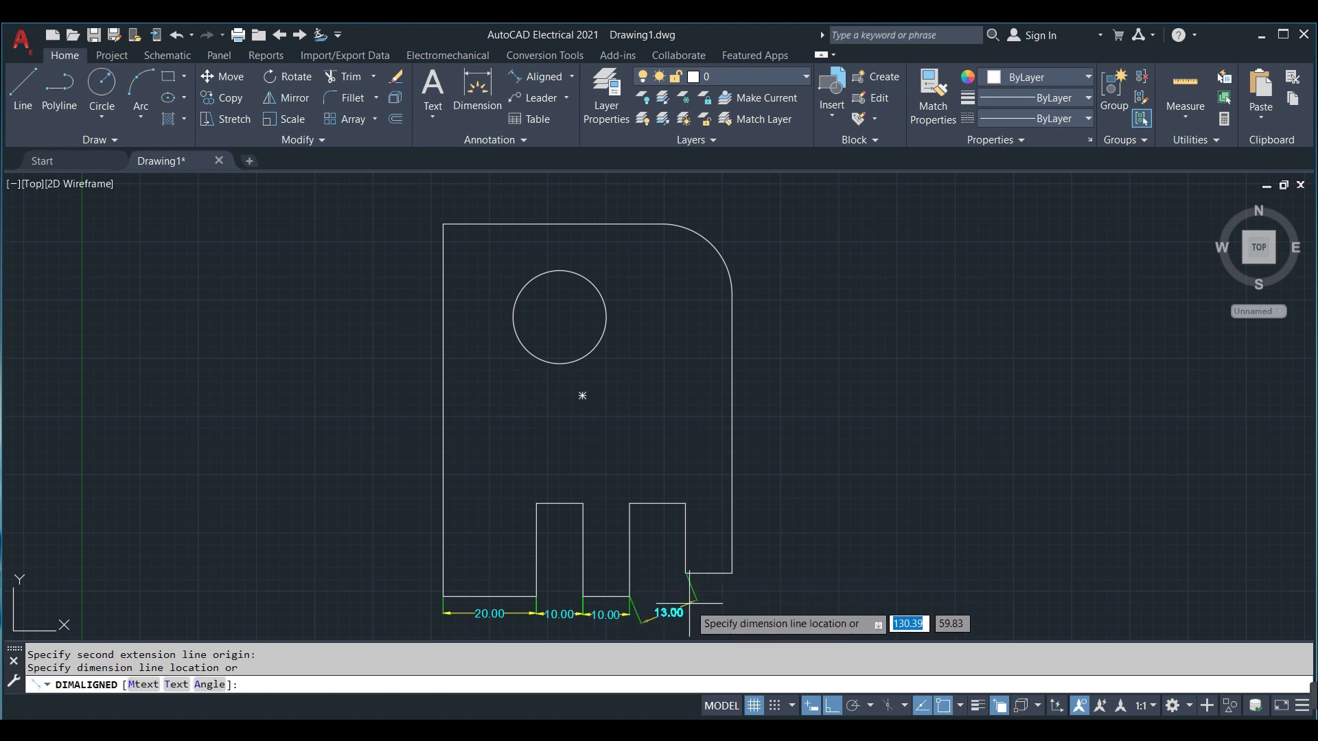
key("Escape")
left_click(572, 76)
Add linear dimensions for the 12 slot, 10 step and 20 slot depth
left_click(549, 103)
left_click(629, 596)
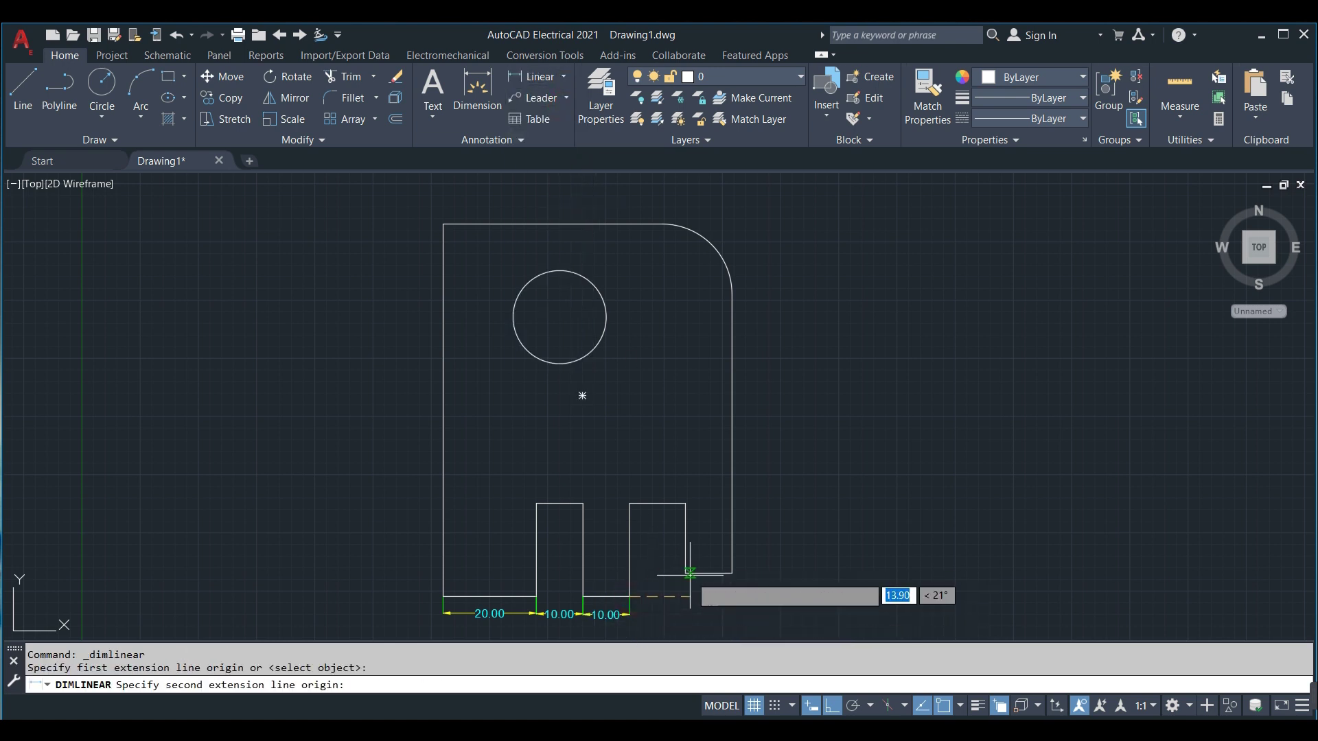
left_click(685, 573)
left_click(678, 616)
key("Return")
left_click(685, 573)
left_click(731, 573)
left_click(714, 593)
key("Return")
left_click(630, 505)
left_click(629, 596)
left_click(649, 549)
Dimension the 15 step height and the 75 right side
key("Return")
left_click(685, 504)
left_click(685, 573)
left_click(671, 542)
key("Return")
left_click(731, 574)
left_click(663, 223)
left_click(754, 237)
Dimension the 62 overall width above and the 80 height left of the plate
key("Return")
left_click(442, 223)
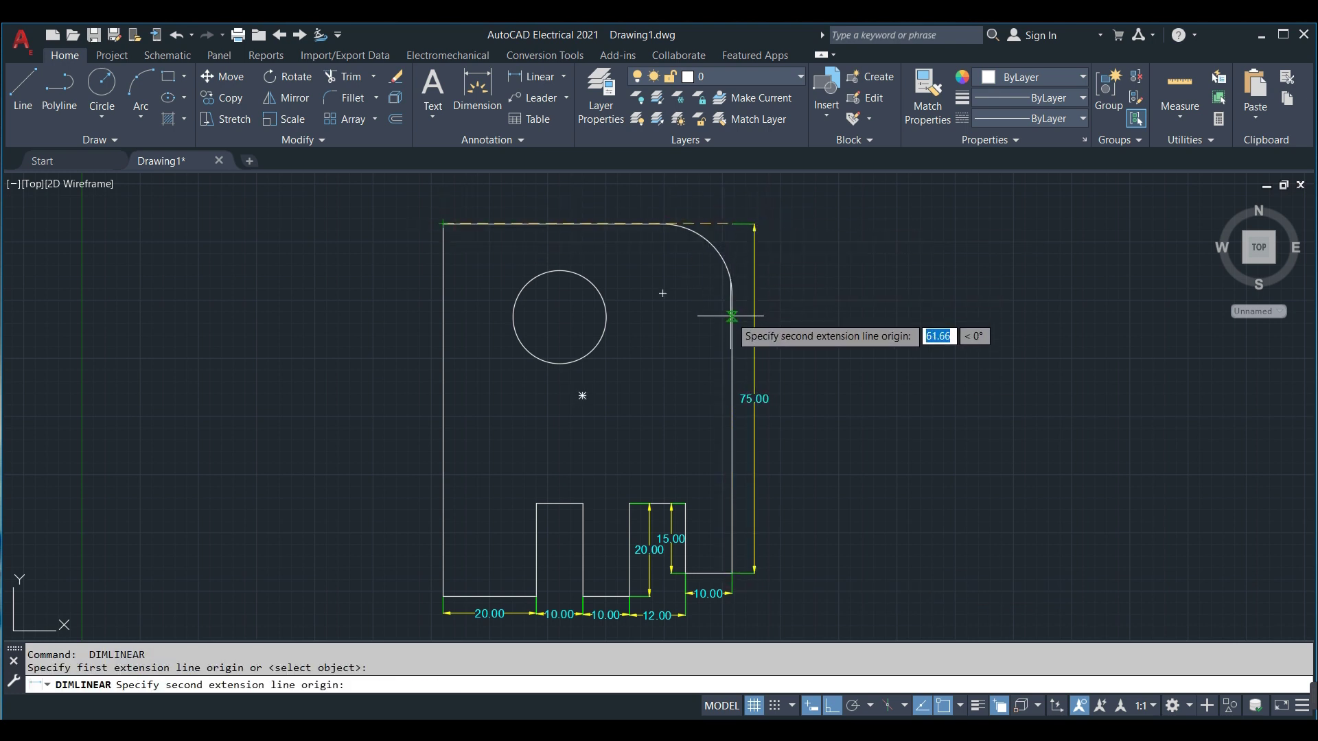
left_click(732, 287)
left_click(473, 203)
key("Return")
left_click(442, 224)
left_click(443, 595)
left_click(418, 425)
Label the hole R10 and begin the R15 radius dimension on the rounded corner
left_click(567, 80)
left_click(549, 240)
left_click(603, 297)
left_click(662, 292)
key("Return")
left_click(712, 244)
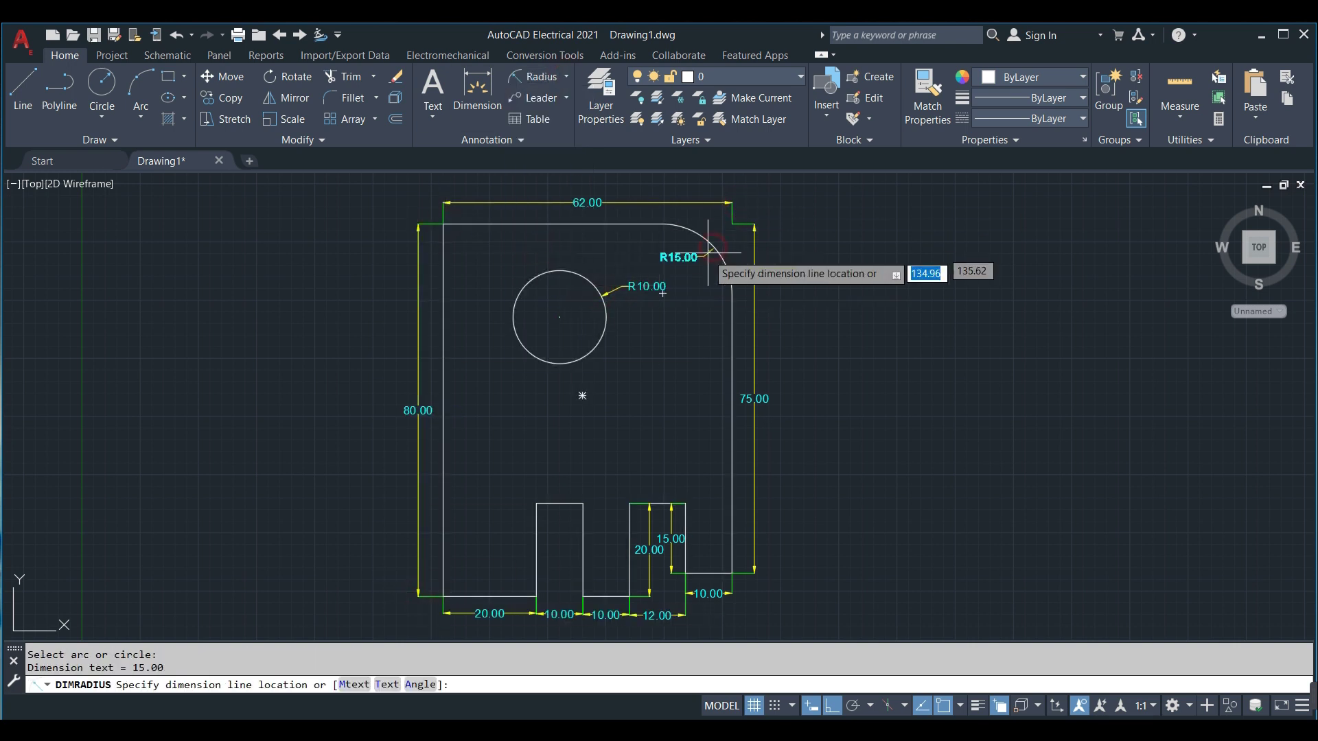